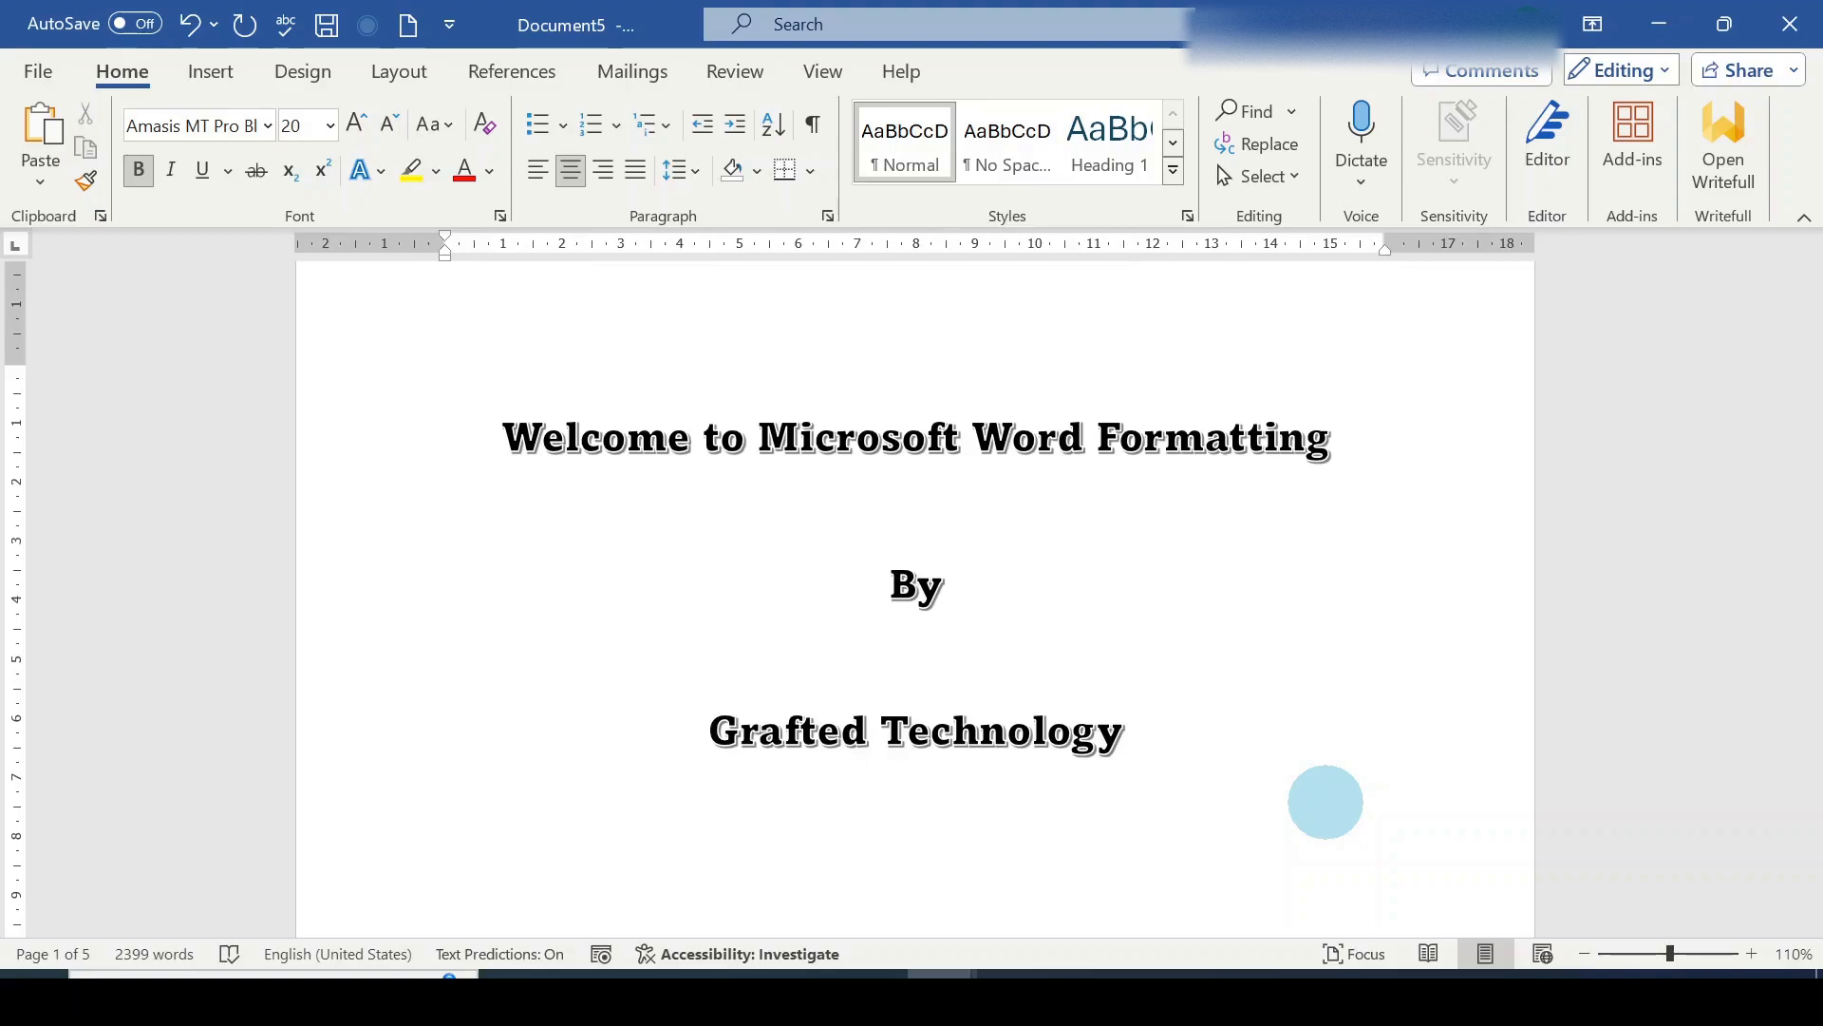
Insert page numbers at the bottom of the page using the Plain Number 3 design.
{"action": "scroll", "coordinate": [1327, 802], "scroll_direction": "down", "scroll_amount": 15}
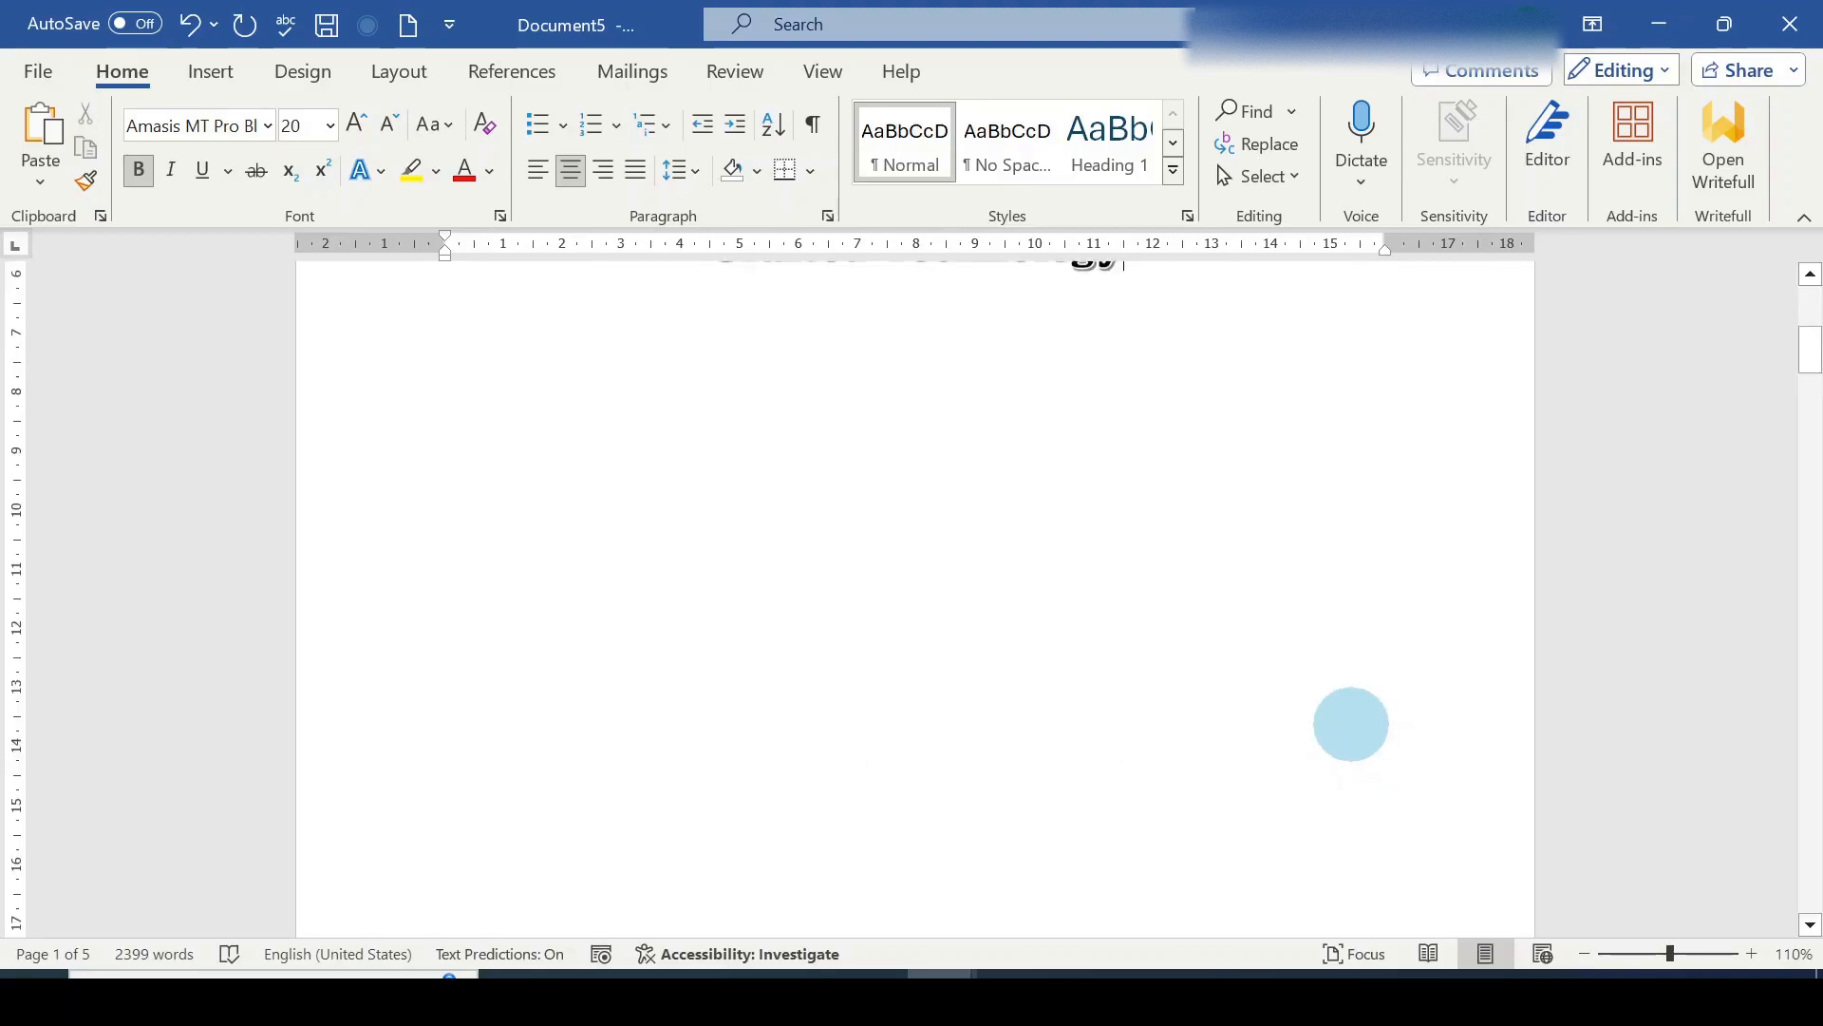
{"action": "scroll", "coordinate": [1352, 715], "scroll_direction": "down", "scroll_amount": 3}
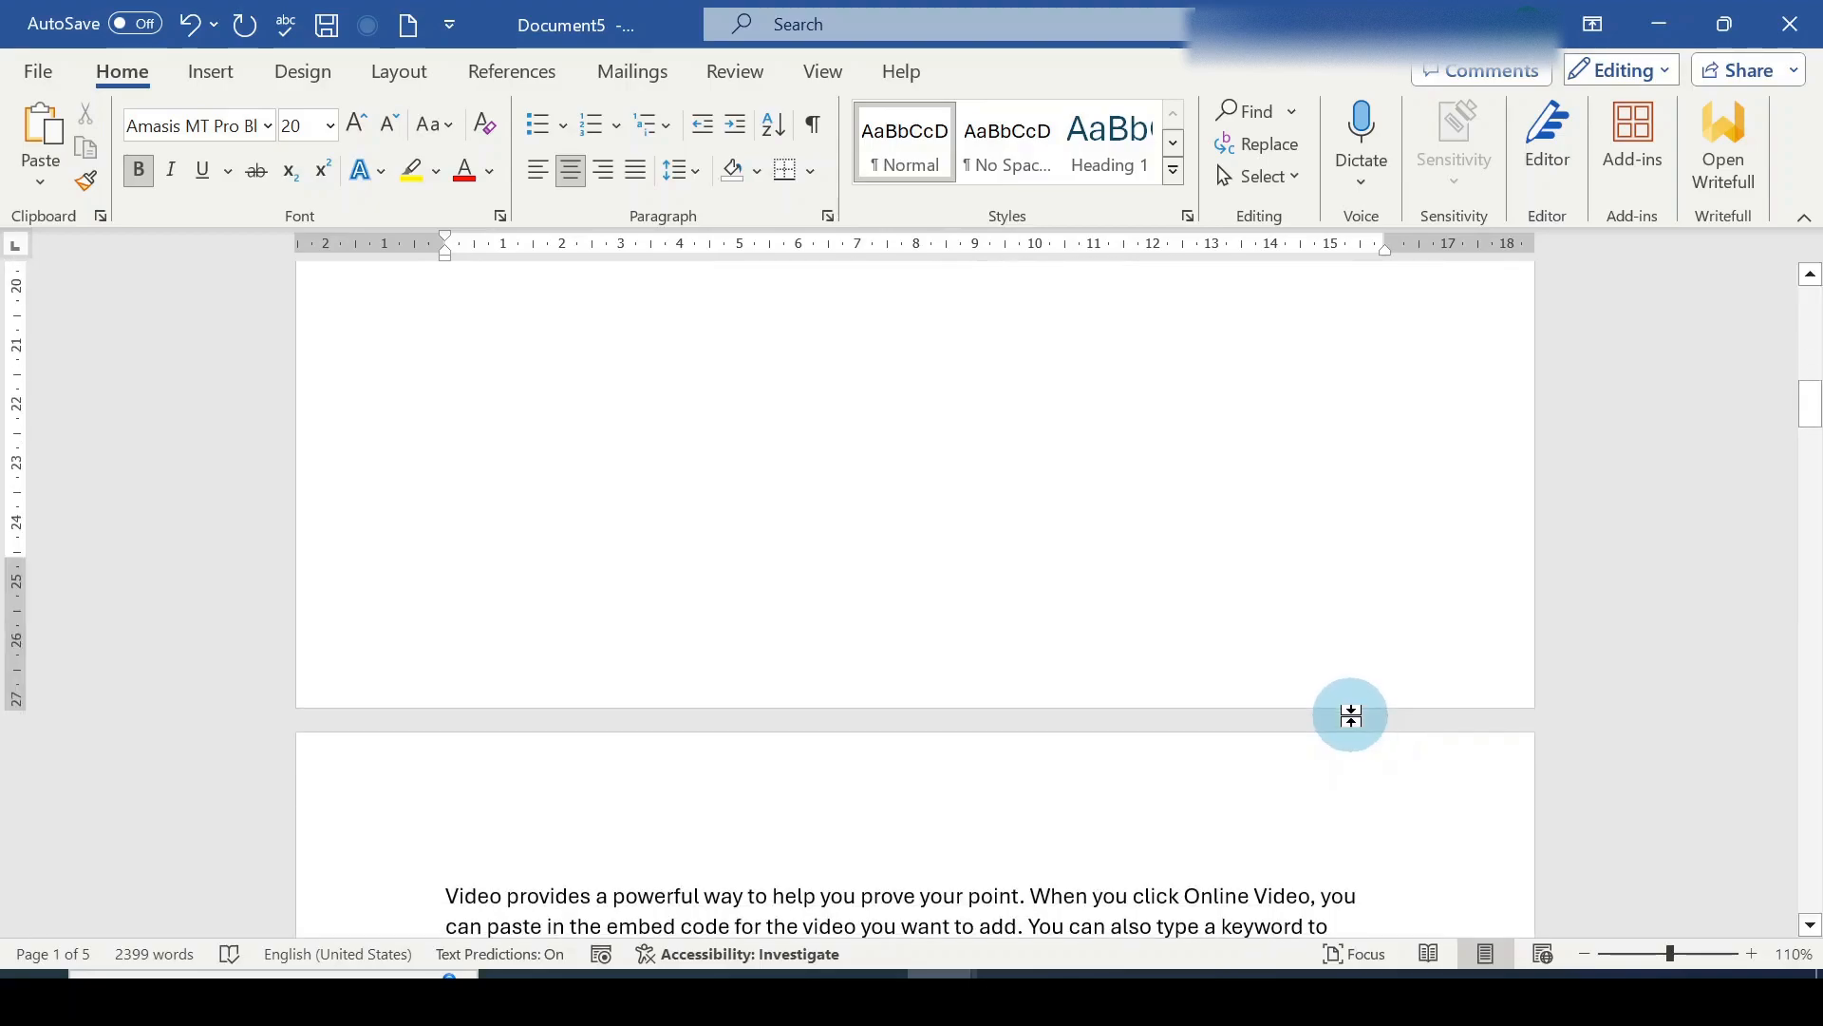
{"action": "left_click", "coordinate": [222, 73]}
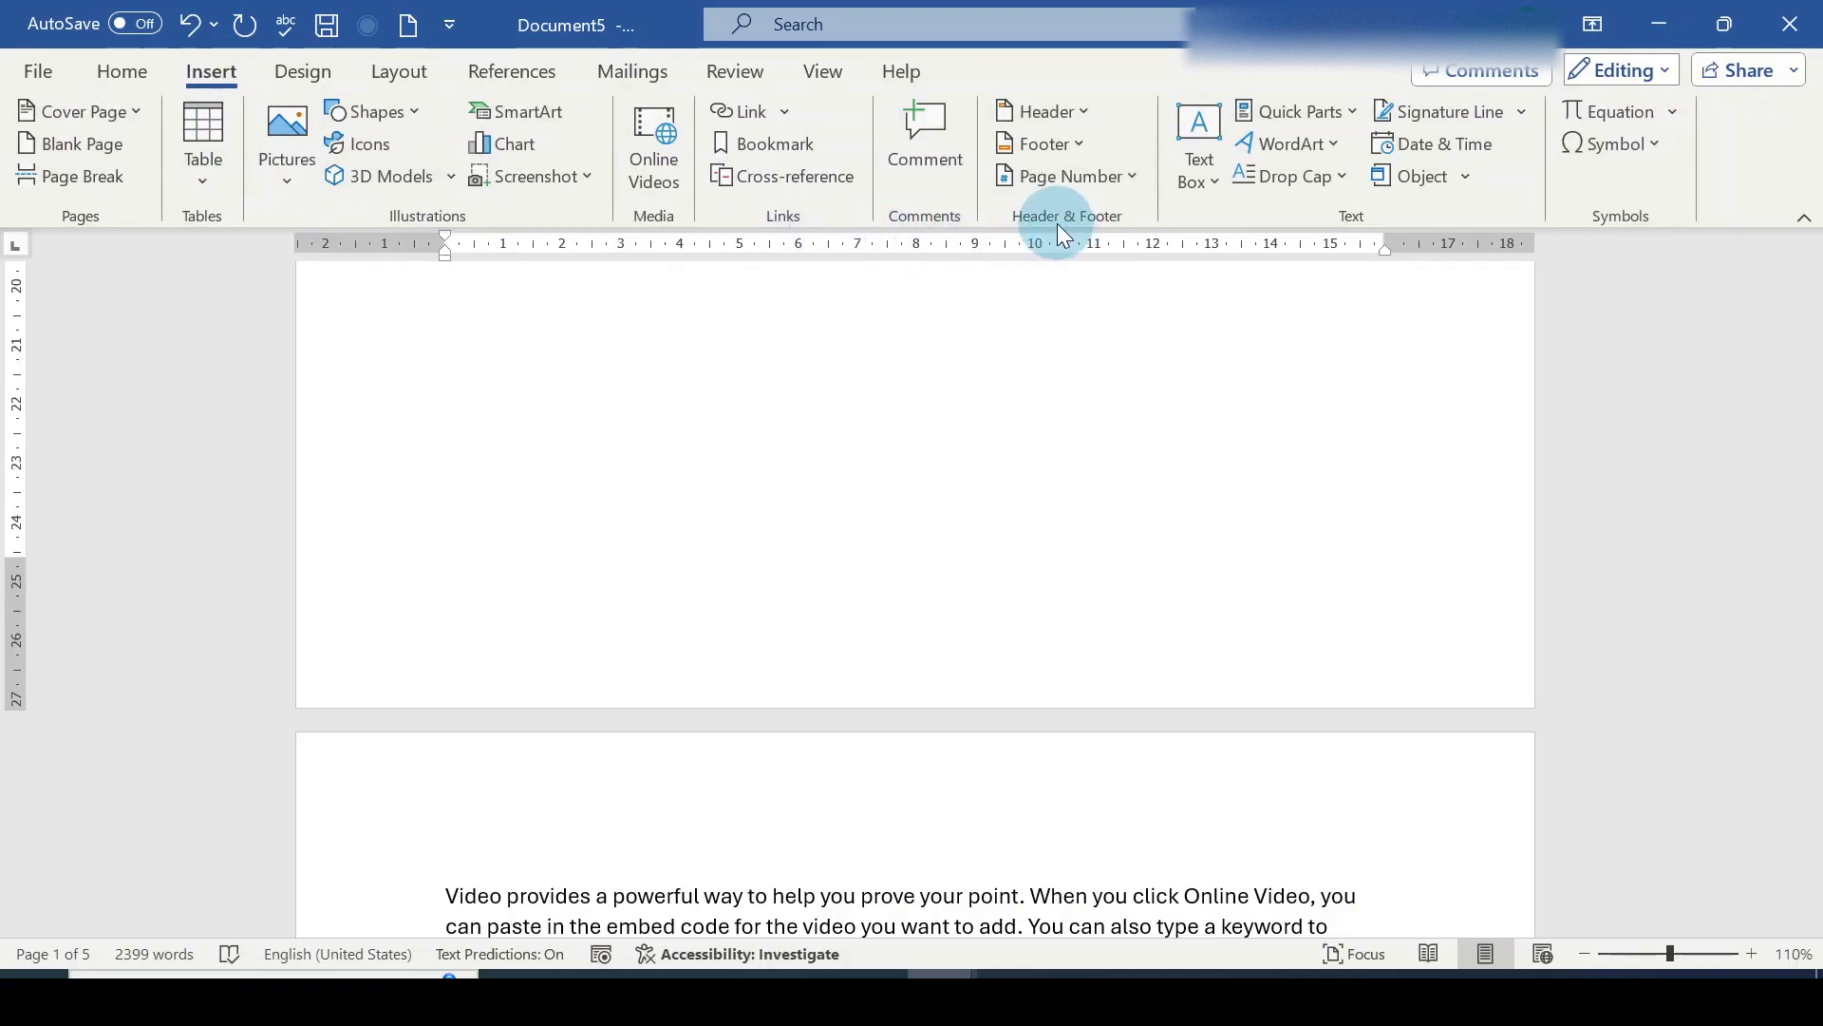
{"action": "left_click", "coordinate": [1134, 180]}
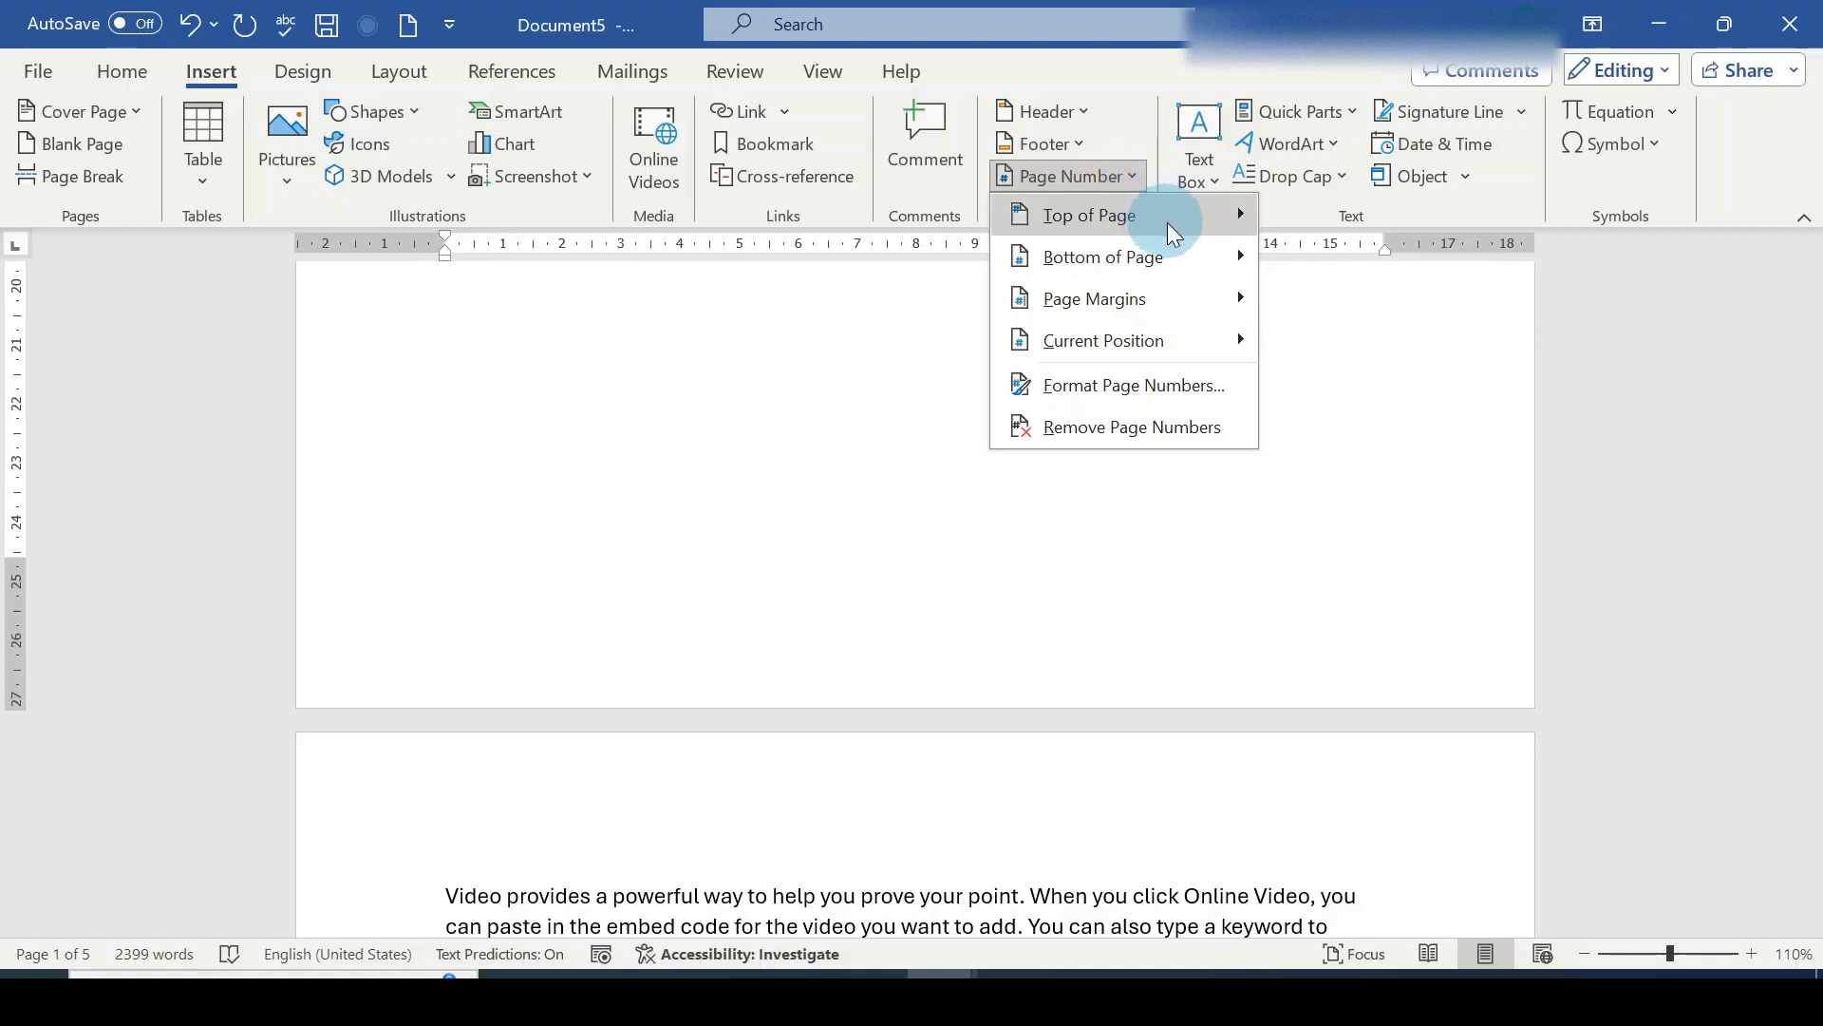
{"action": "mouse_move", "coordinate": [1229, 259]}
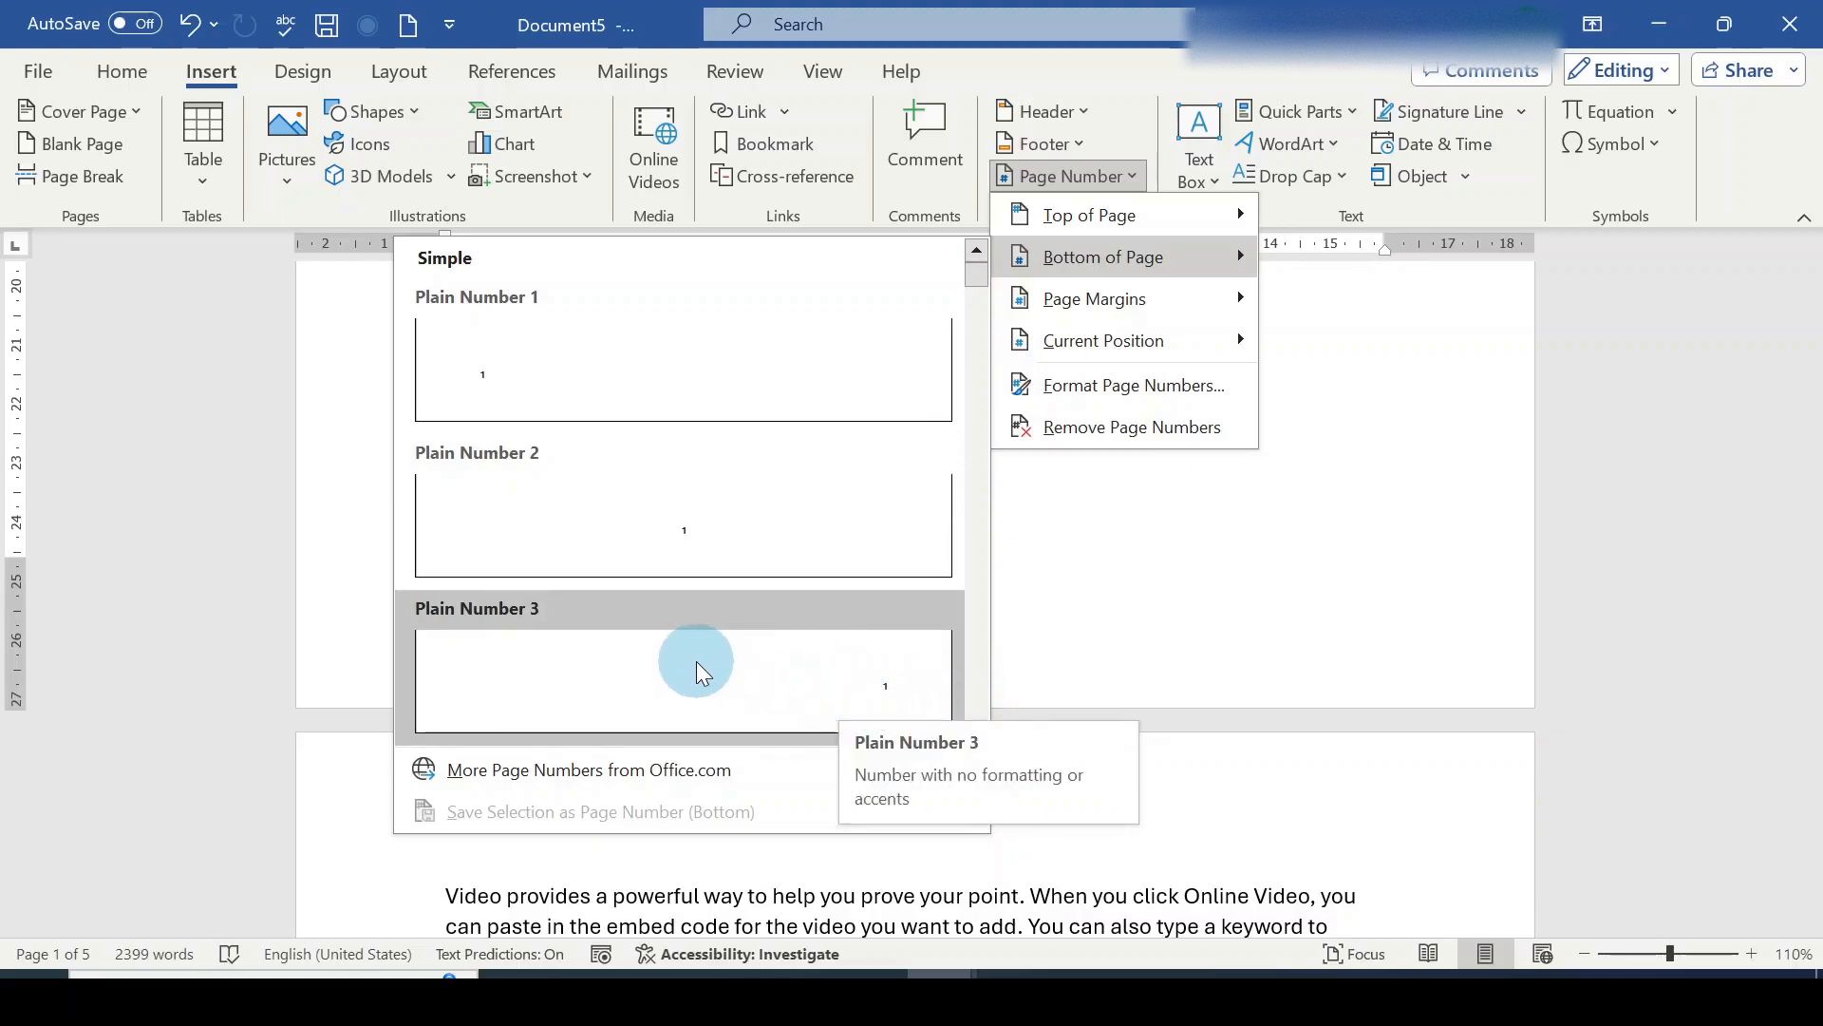
{"action": "left_click", "coordinate": [869, 682]}
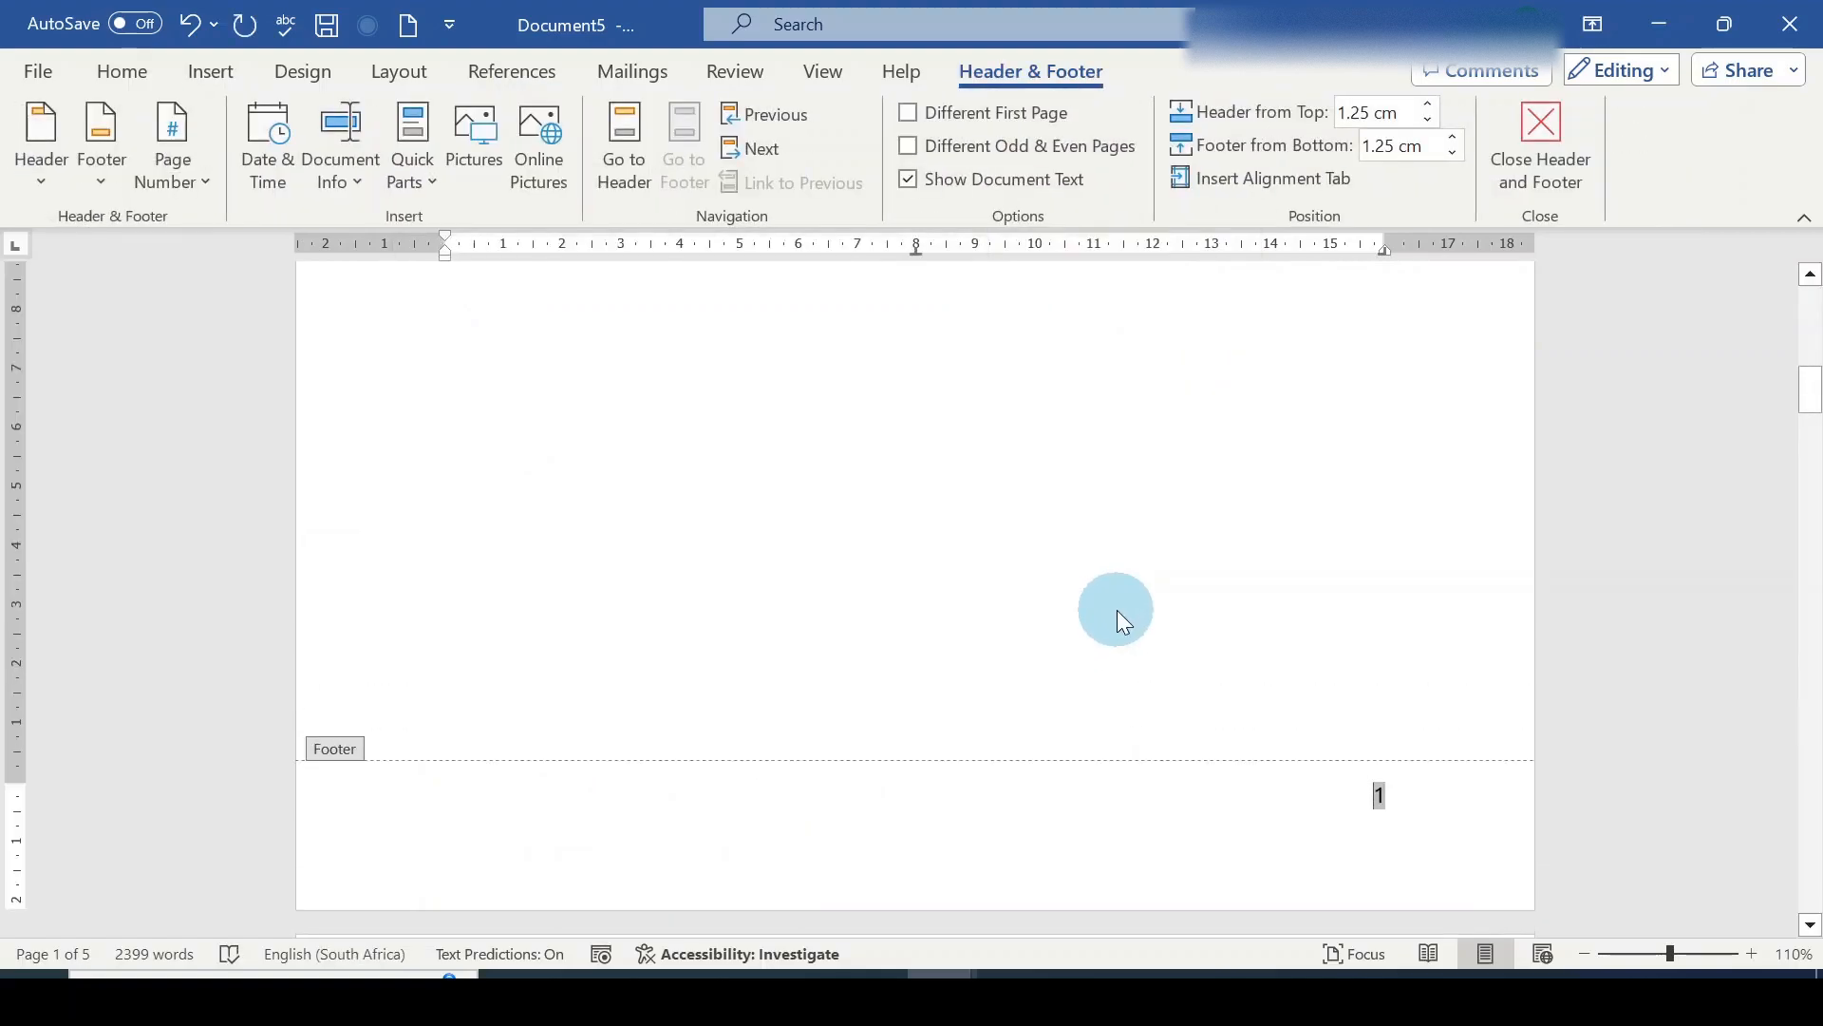
Examine the footer page numbering on the title page and on the following page.
{"action": "scroll", "coordinate": [1115, 610], "scroll_direction": "up", "scroll_amount": 5}
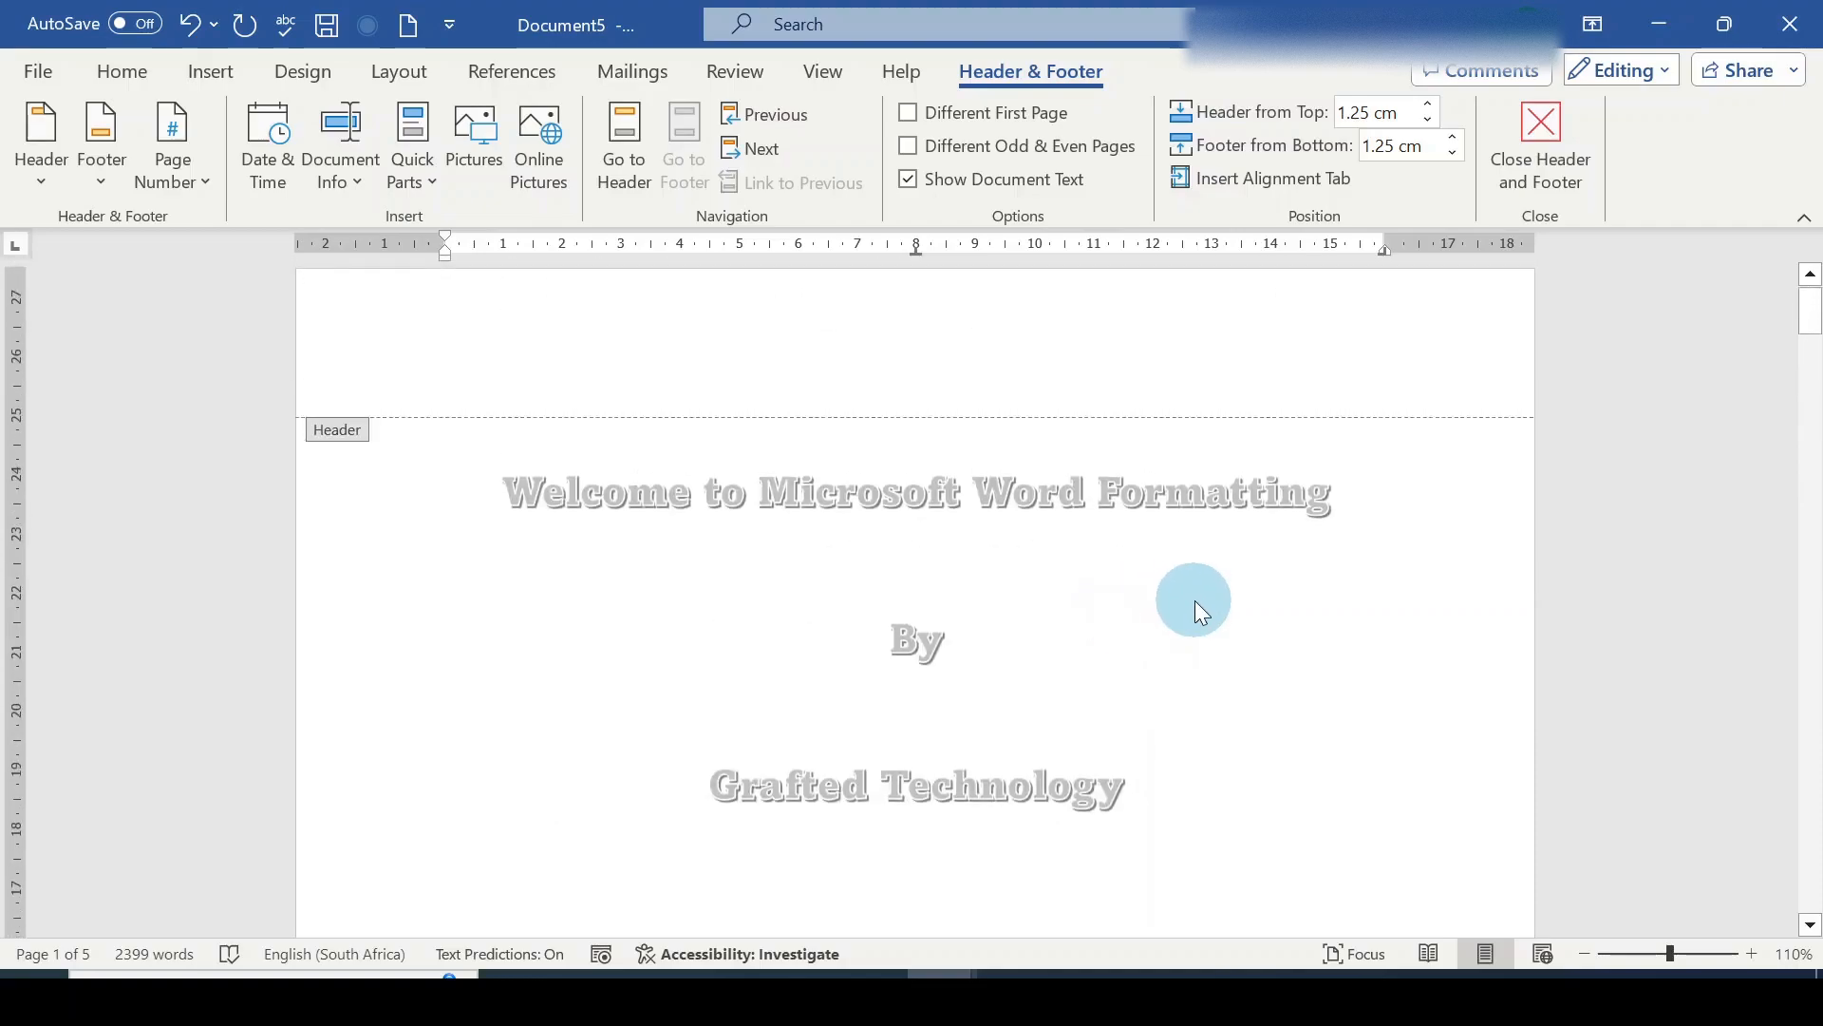
{"action": "scroll", "coordinate": [1180, 551], "scroll_direction": "down", "scroll_amount": 6}
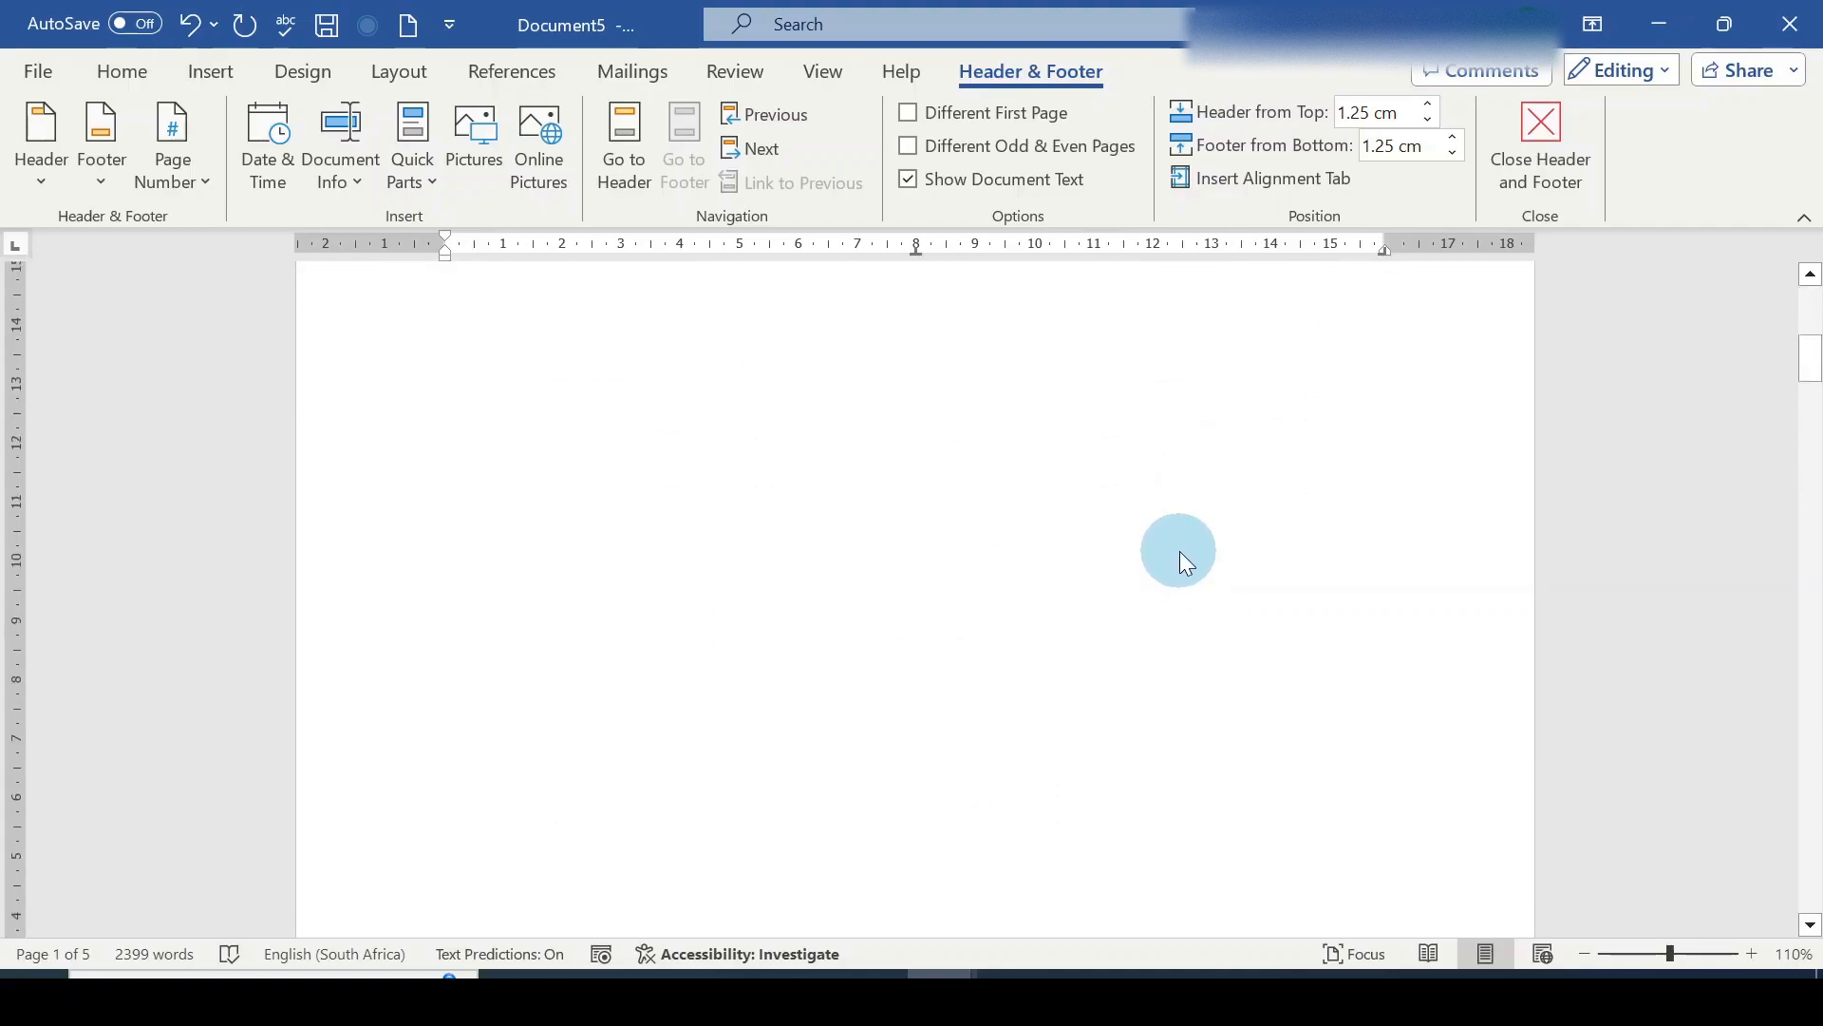
{"action": "scroll", "coordinate": [1181, 552], "scroll_direction": "down", "scroll_amount": 4}
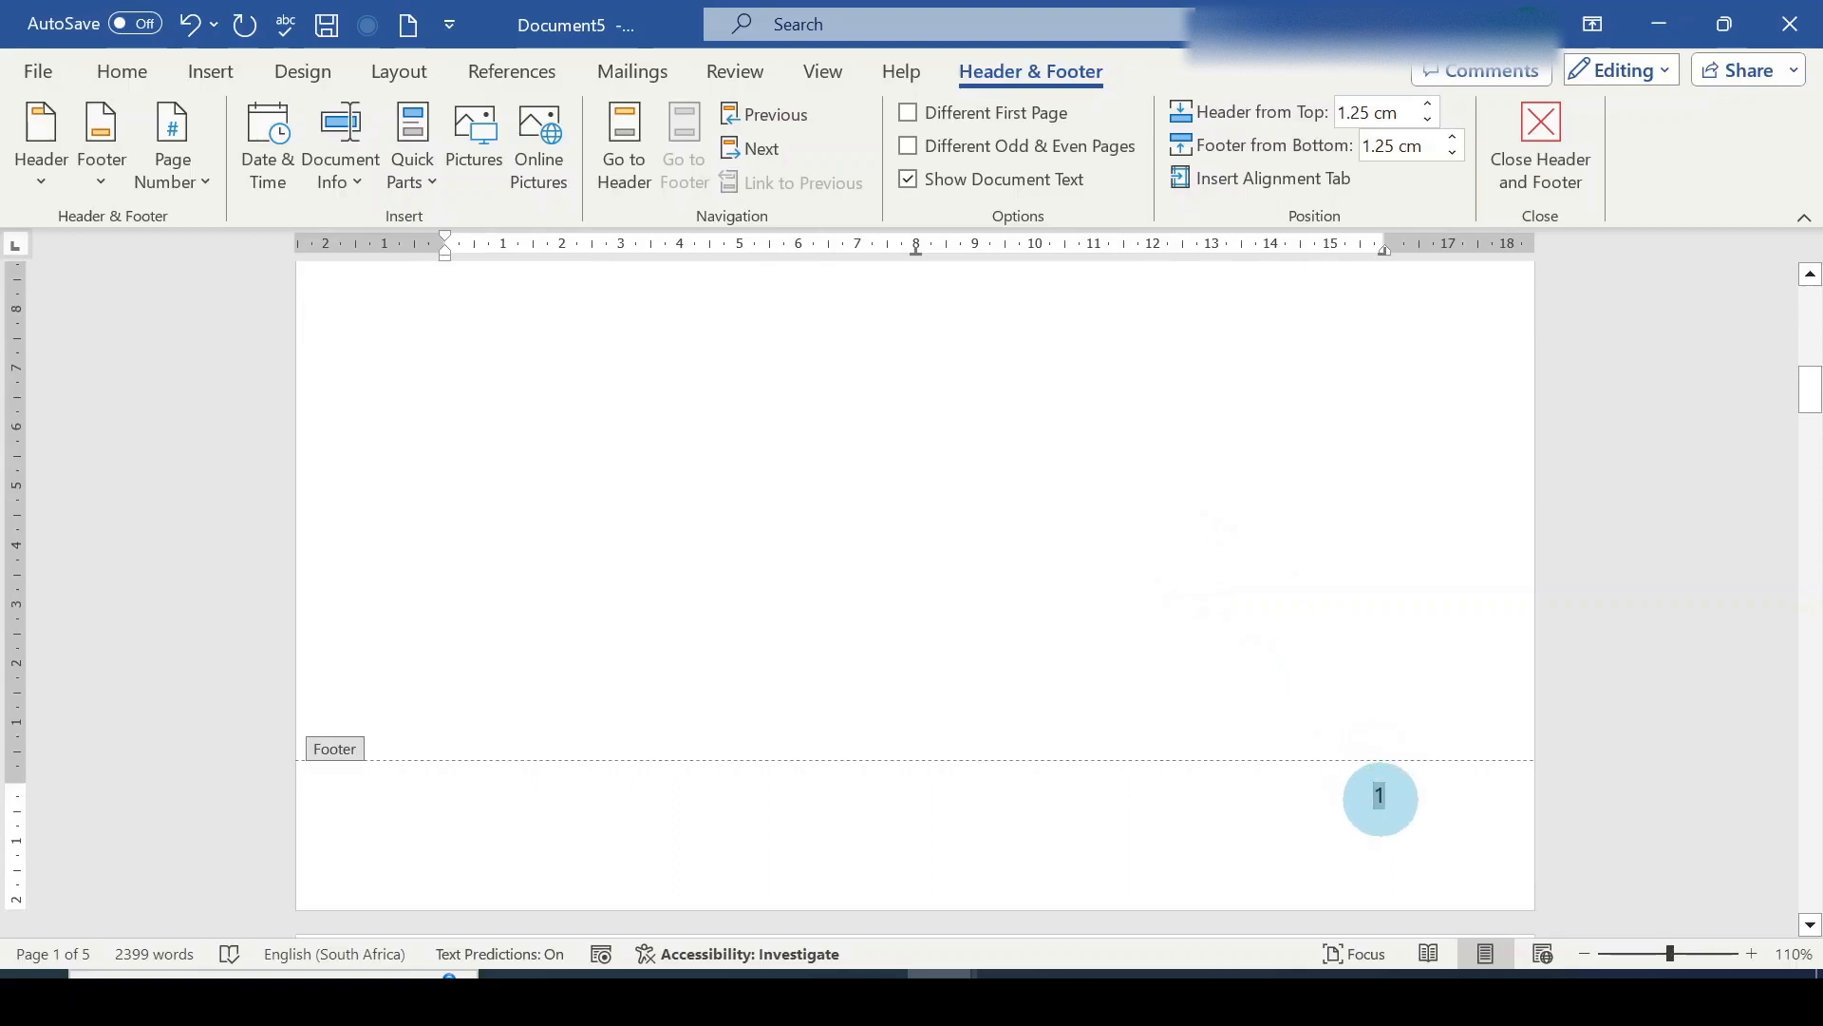
{"action": "scroll", "coordinate": [1312, 692], "scroll_direction": "up", "scroll_amount": 10}
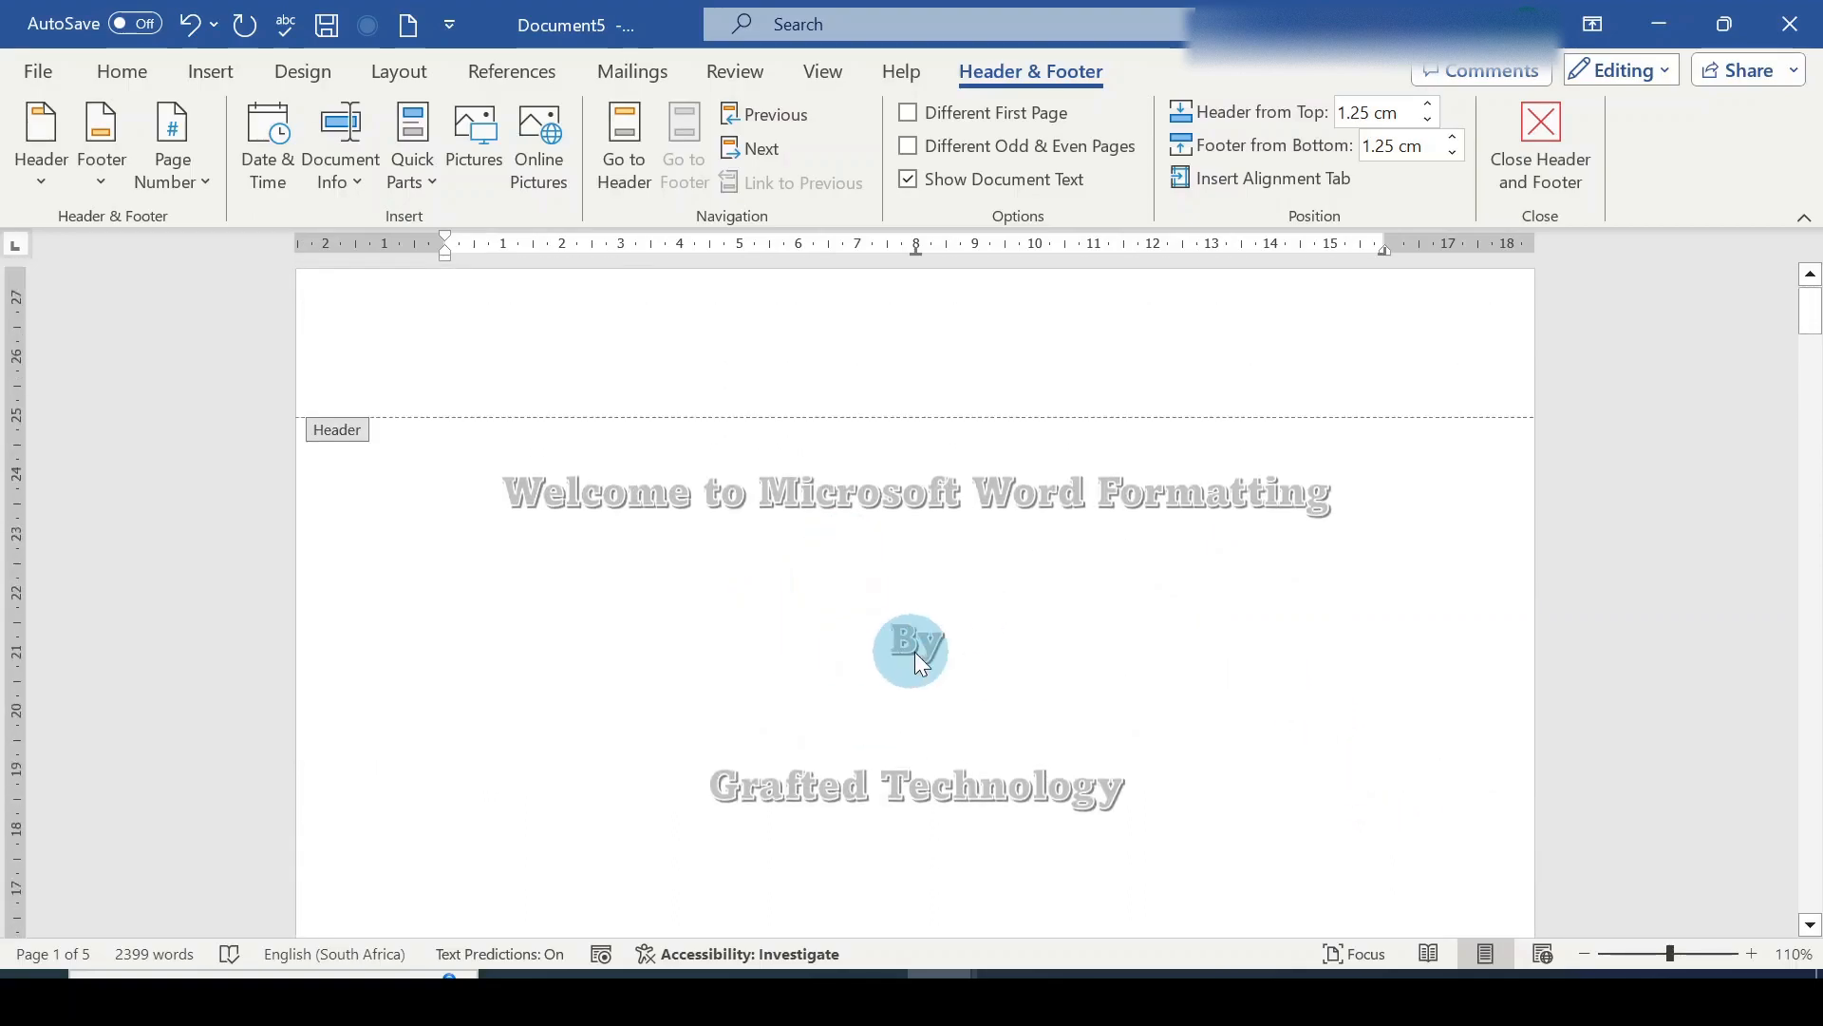
{"action": "scroll", "coordinate": [1236, 697], "scroll_direction": "down", "scroll_amount": 11}
{"action": "scroll", "coordinate": [1272, 690], "scroll_direction": "down", "scroll_amount": 3}
{"action": "scroll", "coordinate": [1284, 702], "scroll_direction": "down", "scroll_amount": 6}
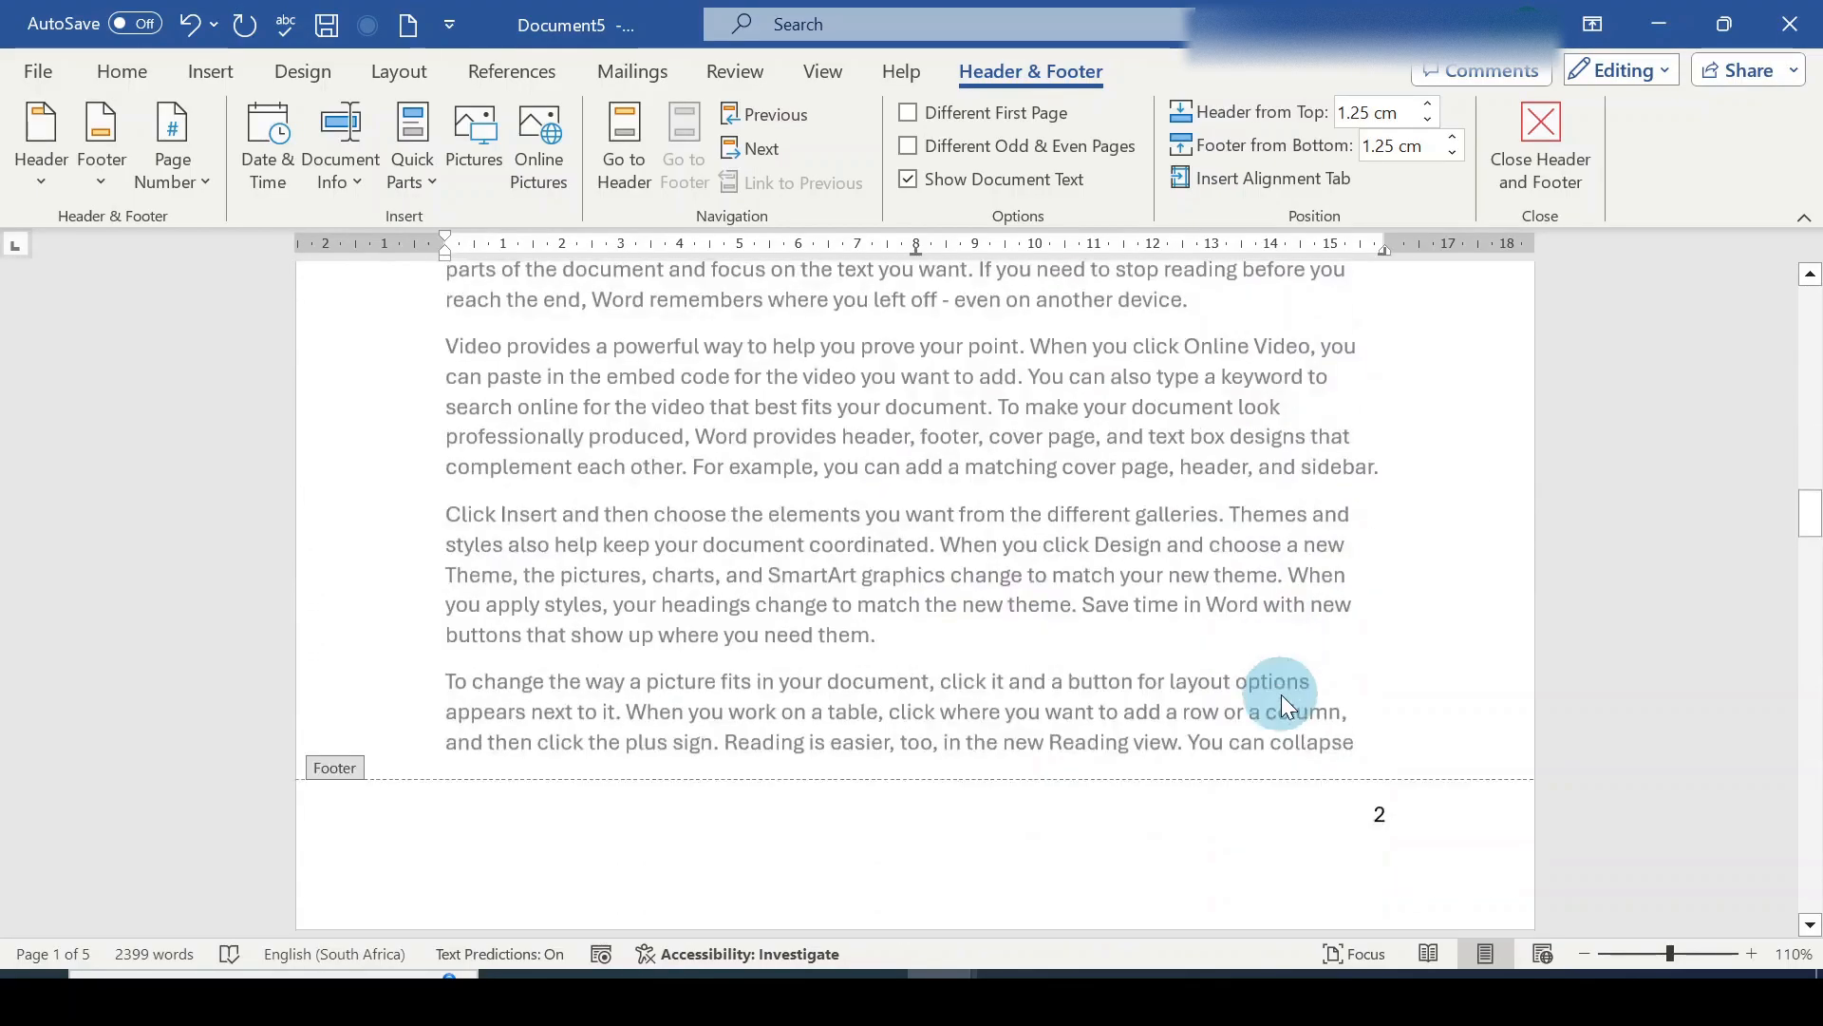
{"action": "scroll", "coordinate": [1282, 701], "scroll_direction": "down", "scroll_amount": 1}
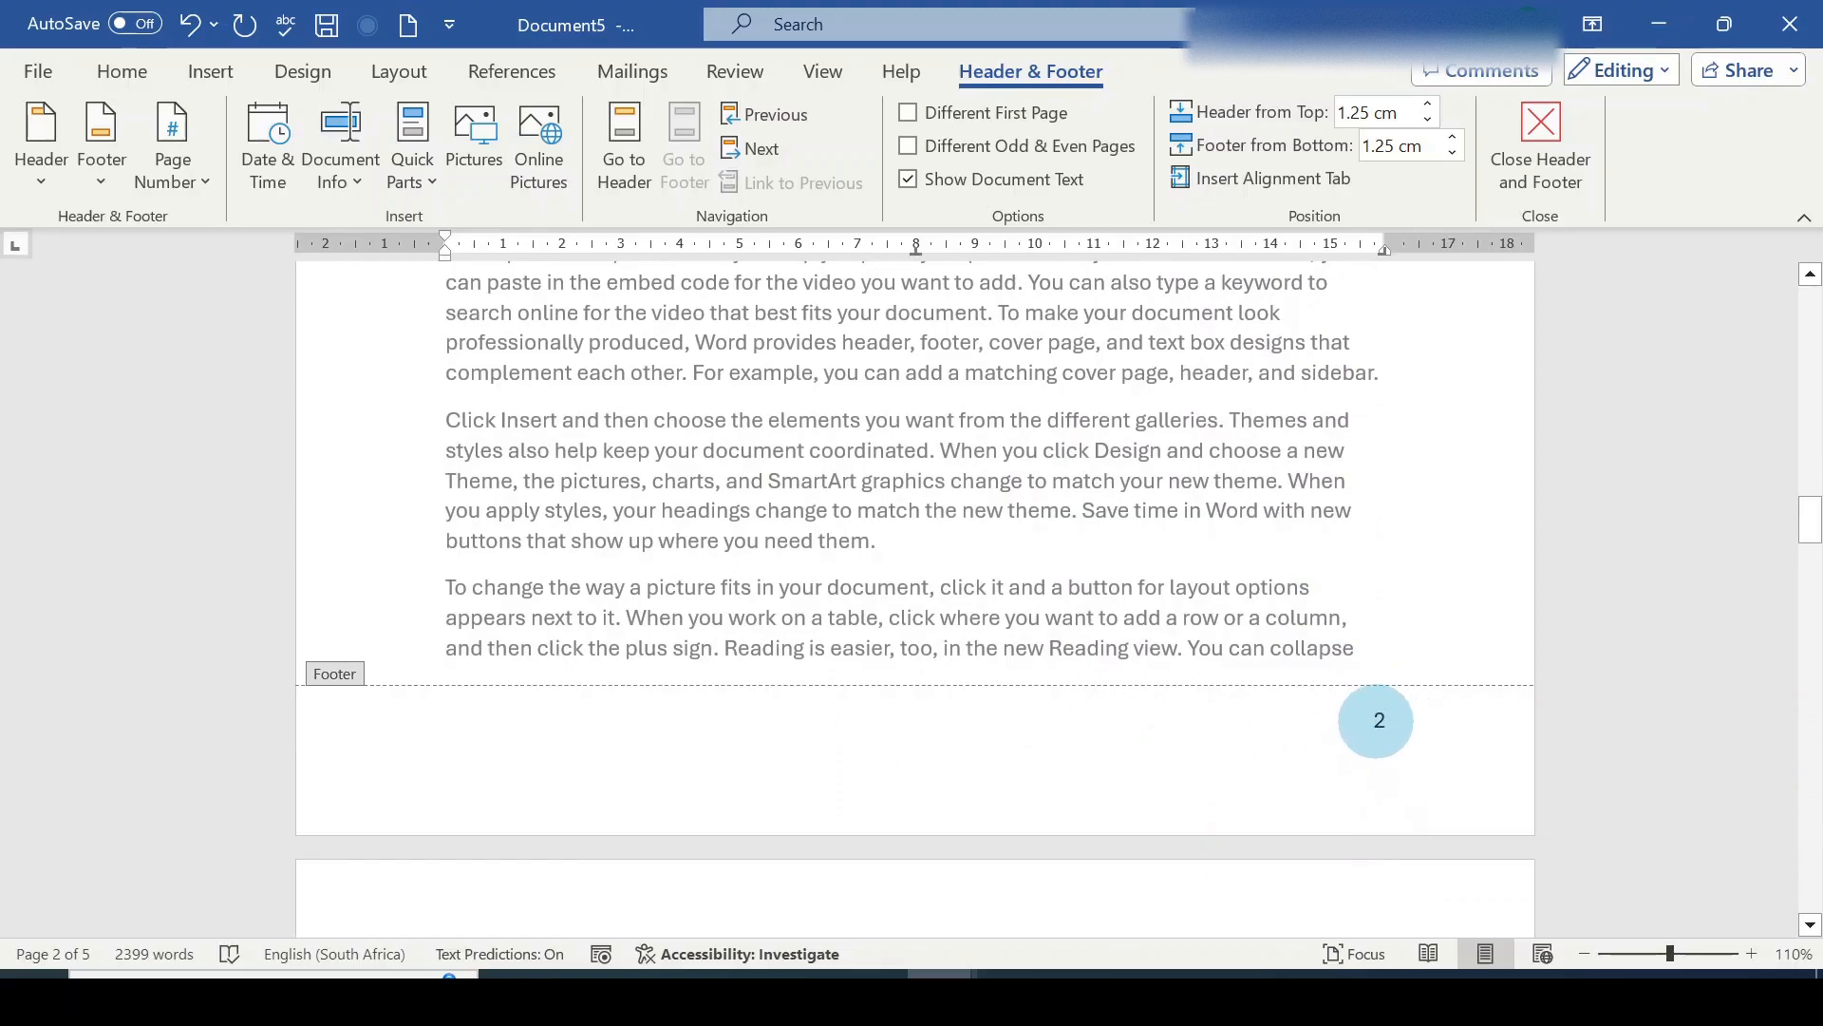
{"action": "scroll", "coordinate": [1378, 731], "scroll_direction": "up", "scroll_amount": 4}
{"action": "scroll", "coordinate": [1378, 726], "scroll_direction": "up", "scroll_amount": 10}
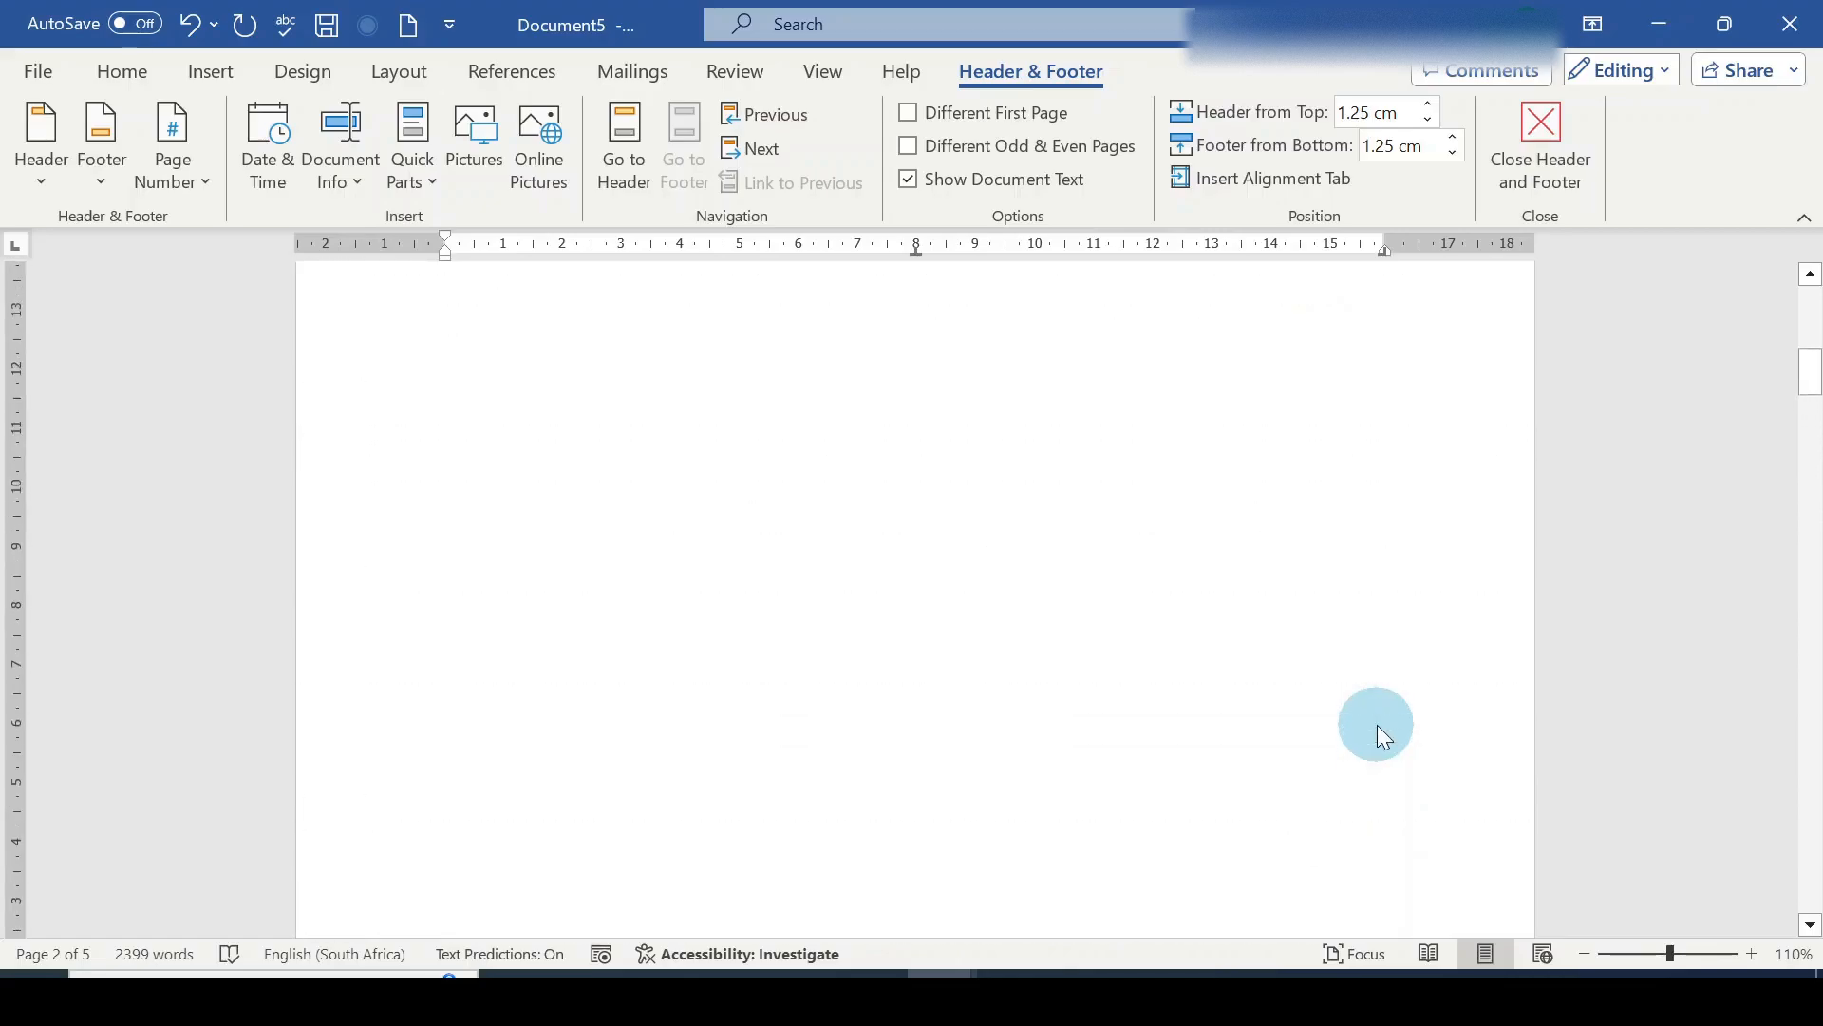
{"action": "scroll", "coordinate": [1370, 712], "scroll_direction": "down", "scroll_amount": 3}
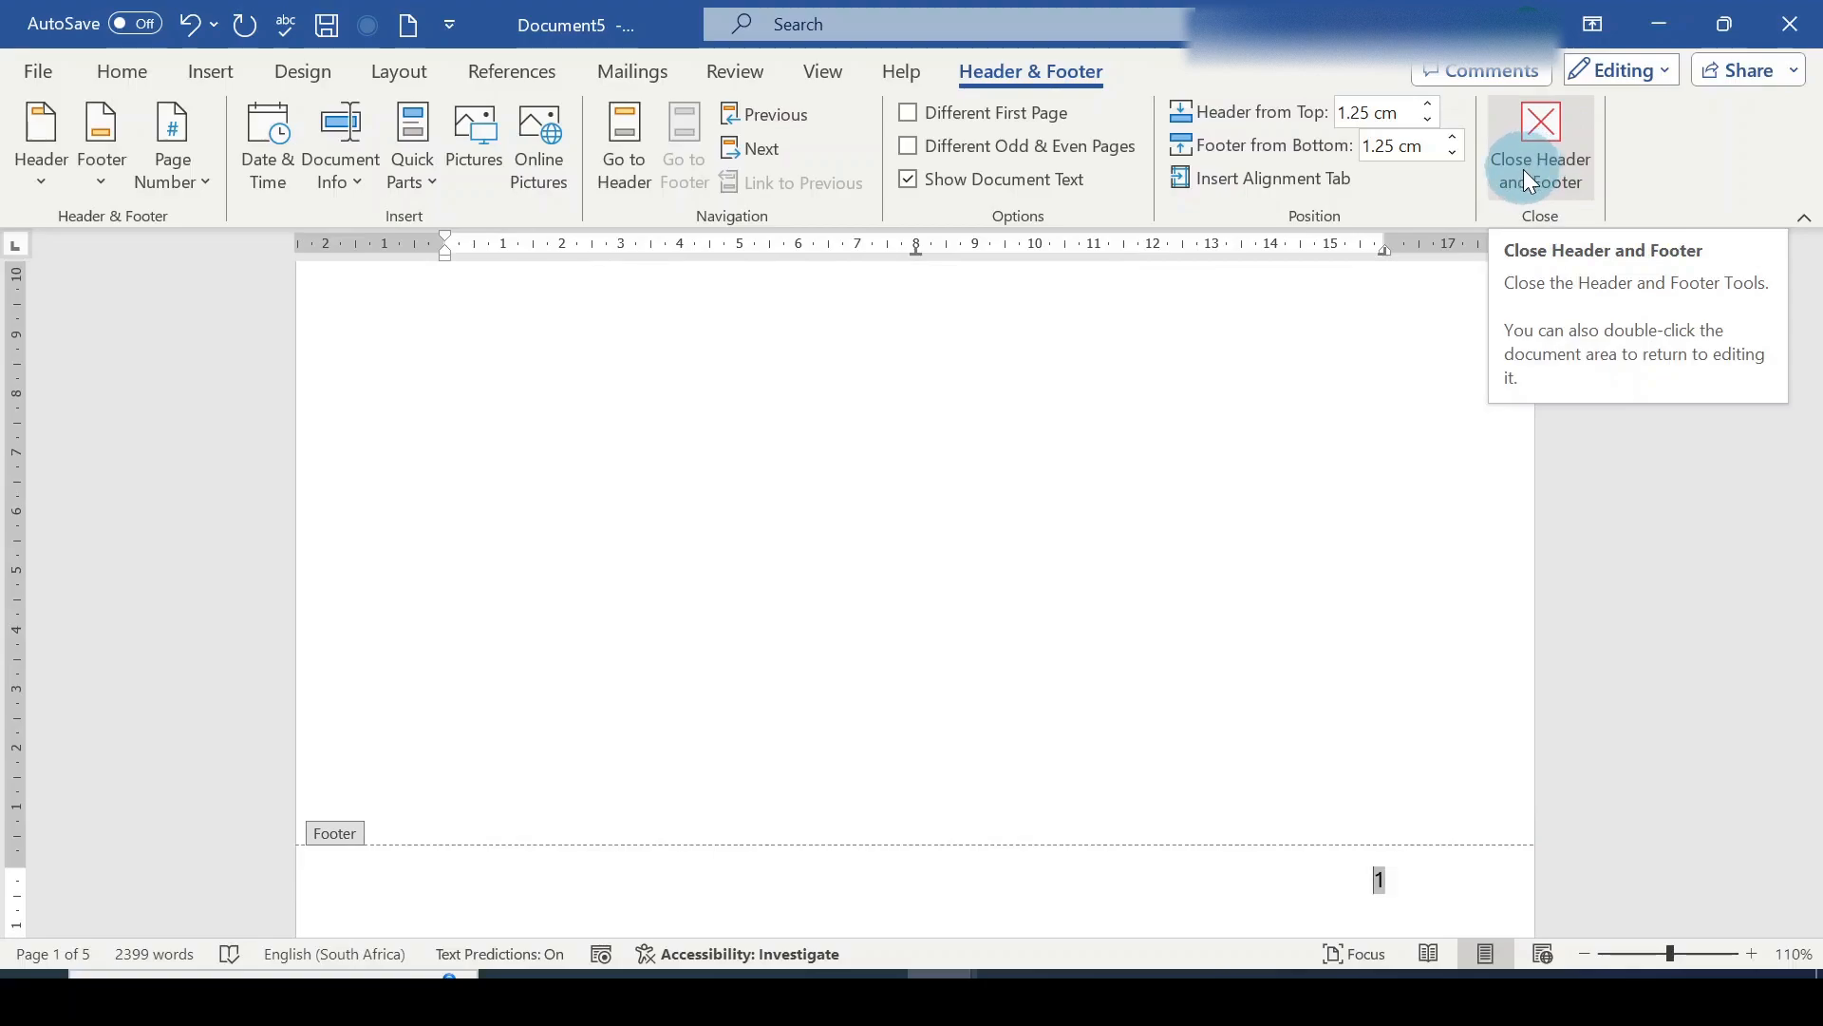
Close header and footer editing and check the page number at the foot of the title page.
{"action": "left_click", "coordinate": [1537, 131]}
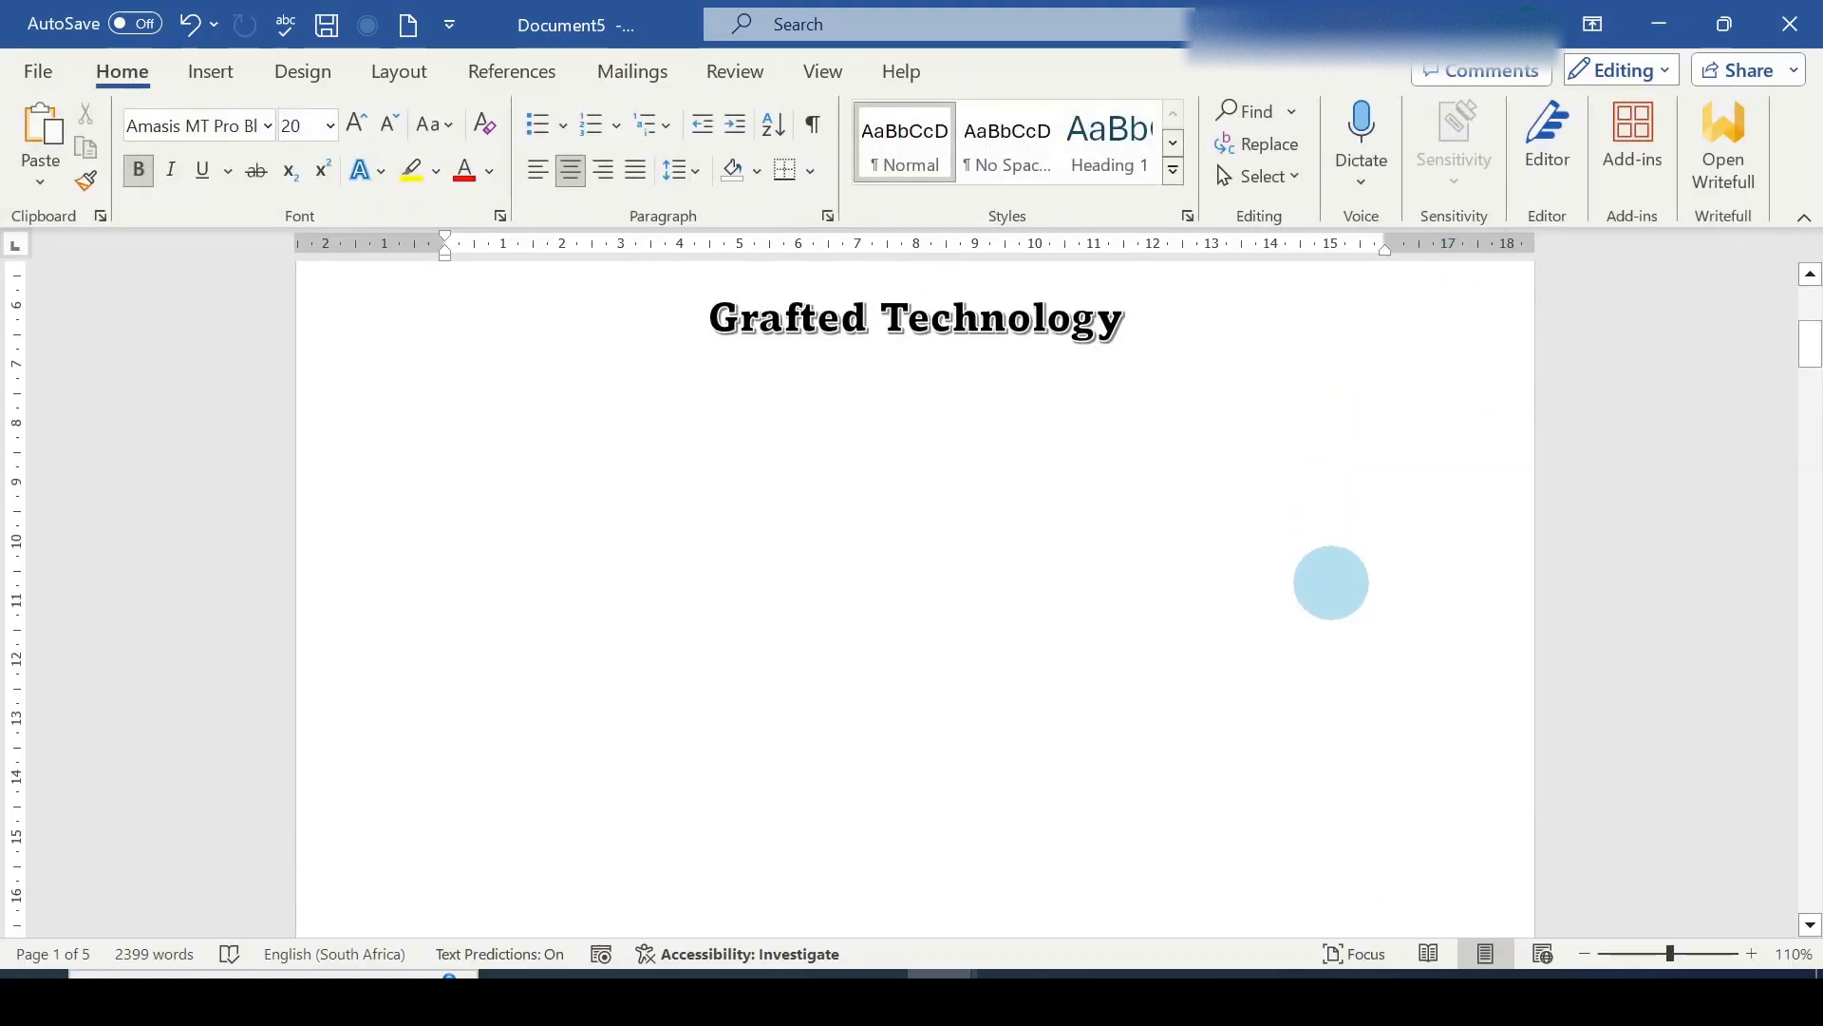
{"action": "scroll", "coordinate": [1333, 584], "scroll_direction": "down", "scroll_amount": 10}
{"action": "scroll", "coordinate": [1332, 588], "scroll_direction": "down", "scroll_amount": 5}
{"action": "scroll", "coordinate": [1391, 462], "scroll_direction": "up", "scroll_amount": 5}
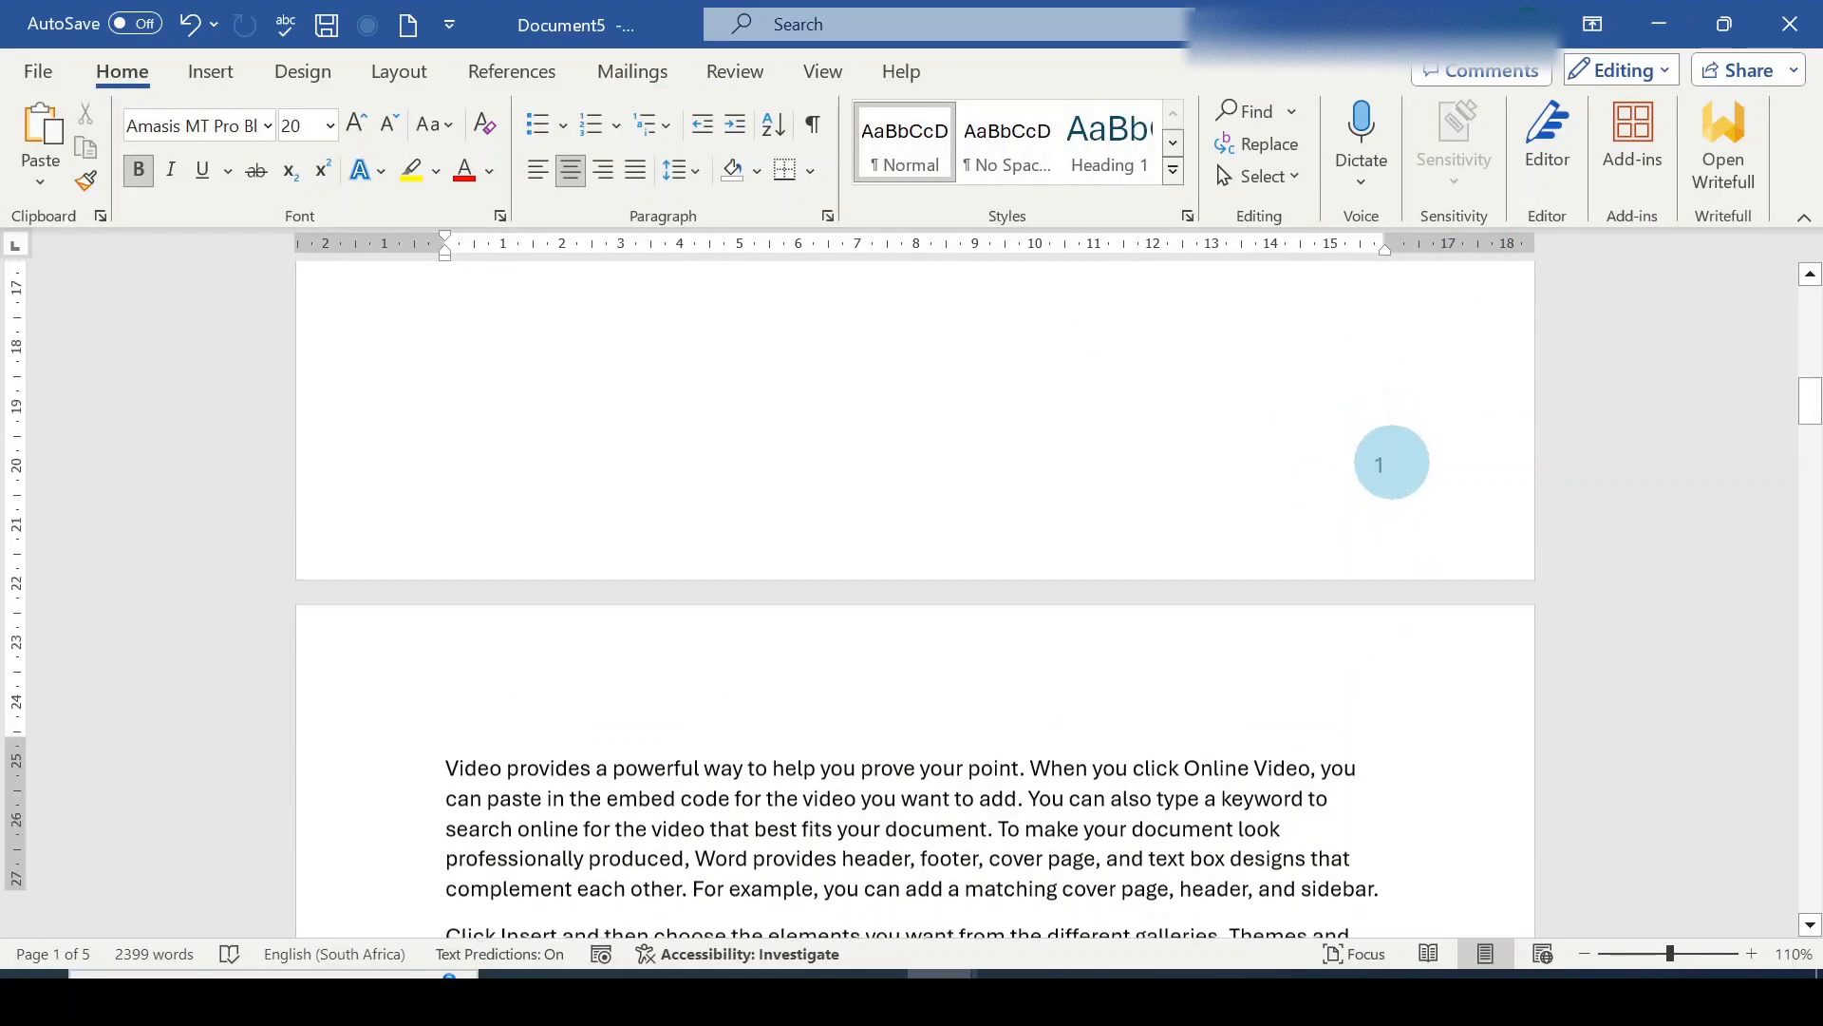
Undo the page number insertion and check the title page's footer.
{"action": "left_click", "coordinate": [189, 30]}
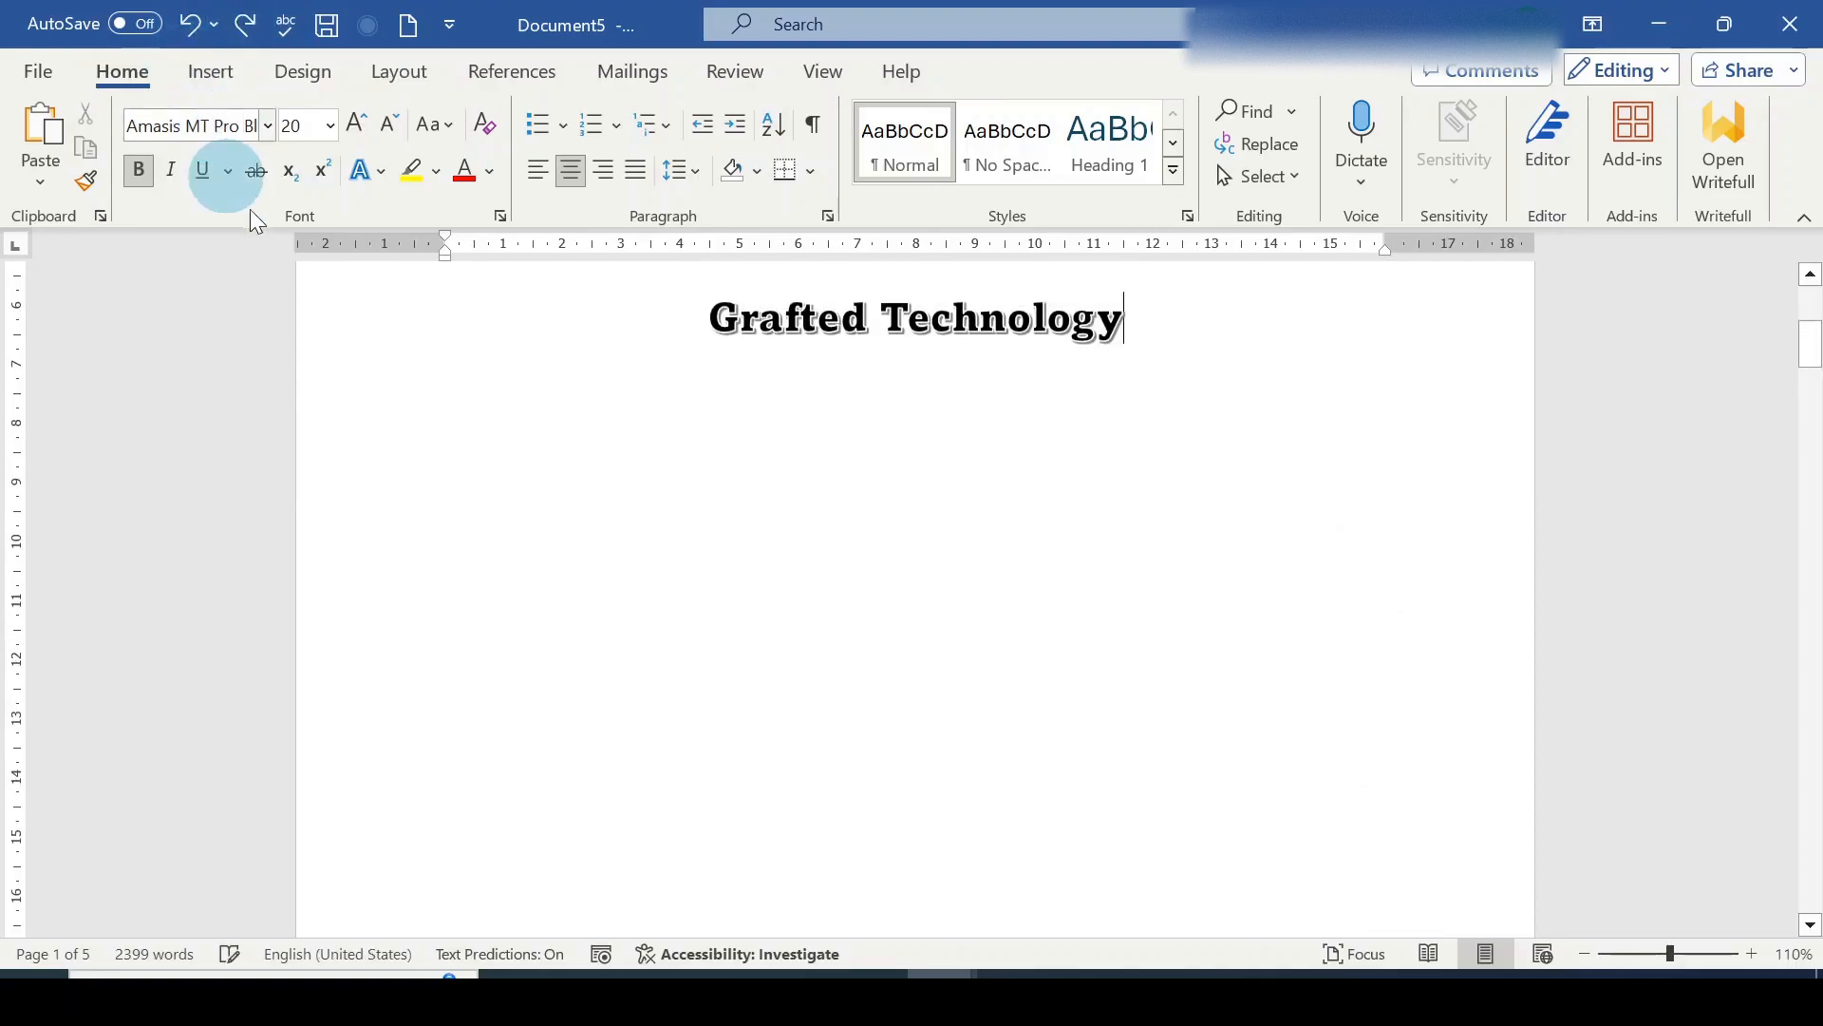
{"action": "scroll", "coordinate": [1104, 490], "scroll_direction": "down", "scroll_amount": 10}
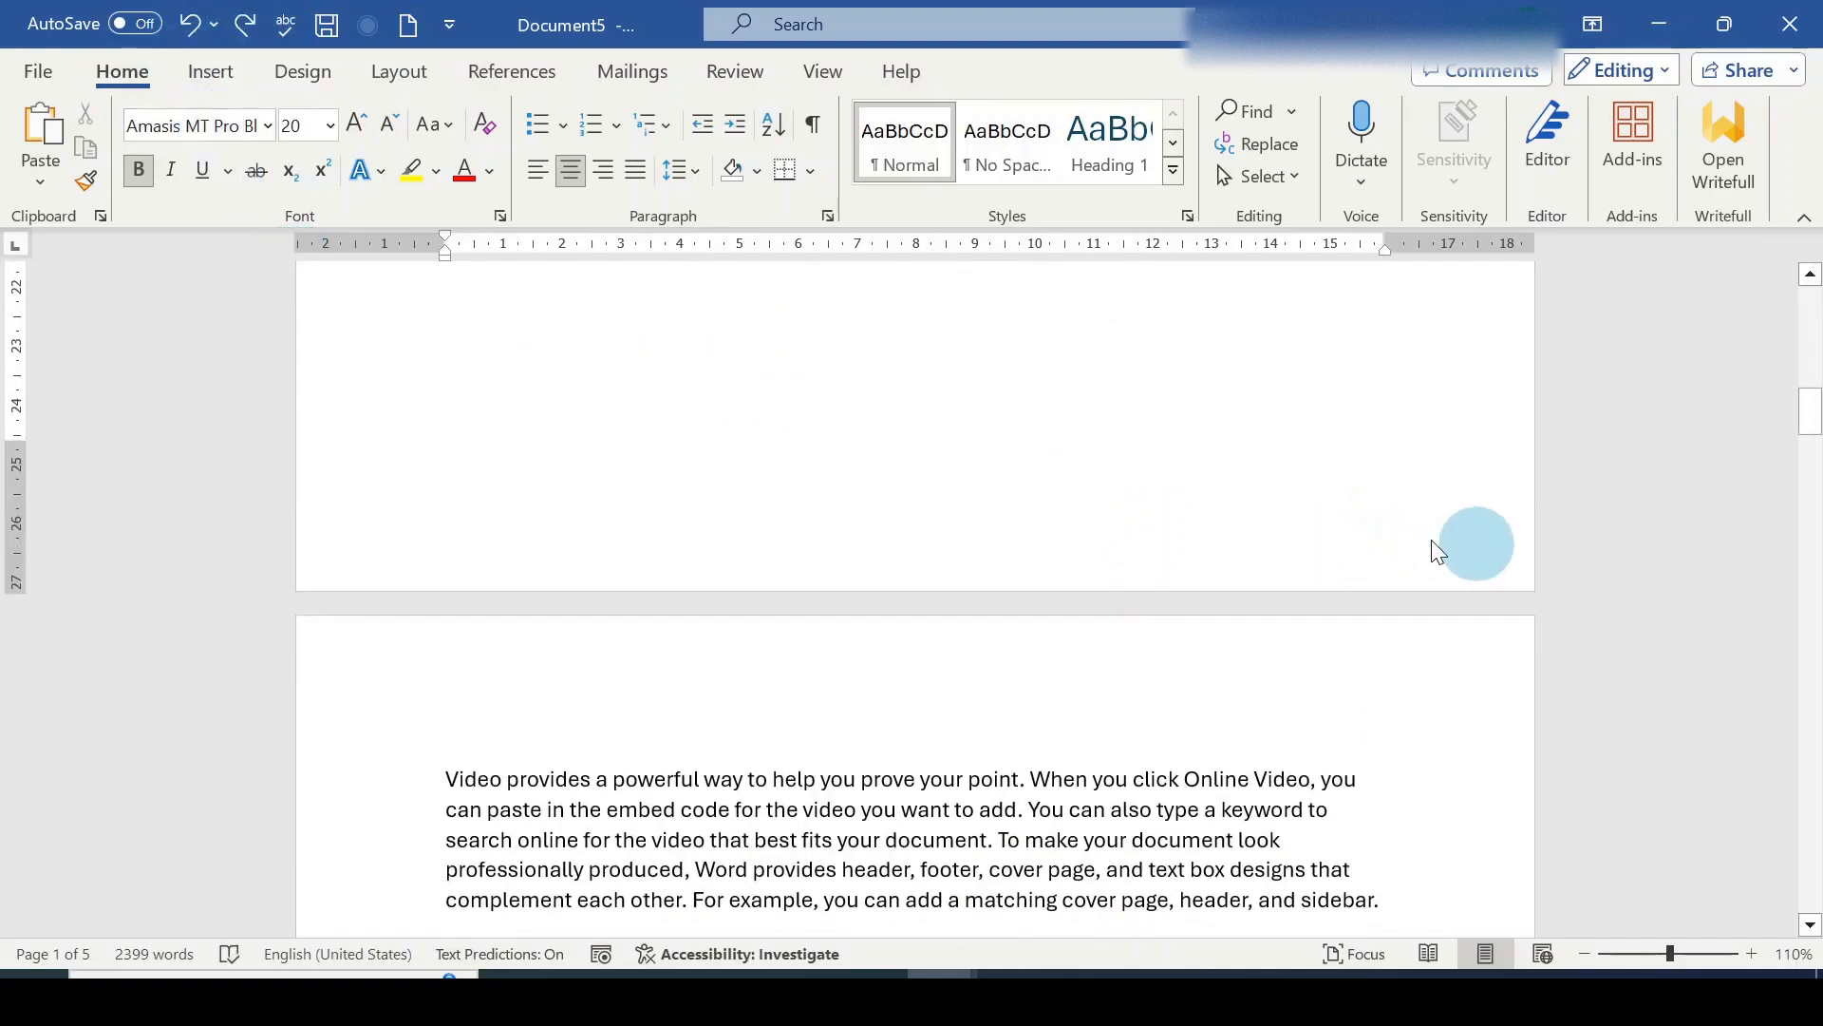
{"action": "scroll", "coordinate": [1155, 540], "scroll_direction": "up", "scroll_amount": 10}
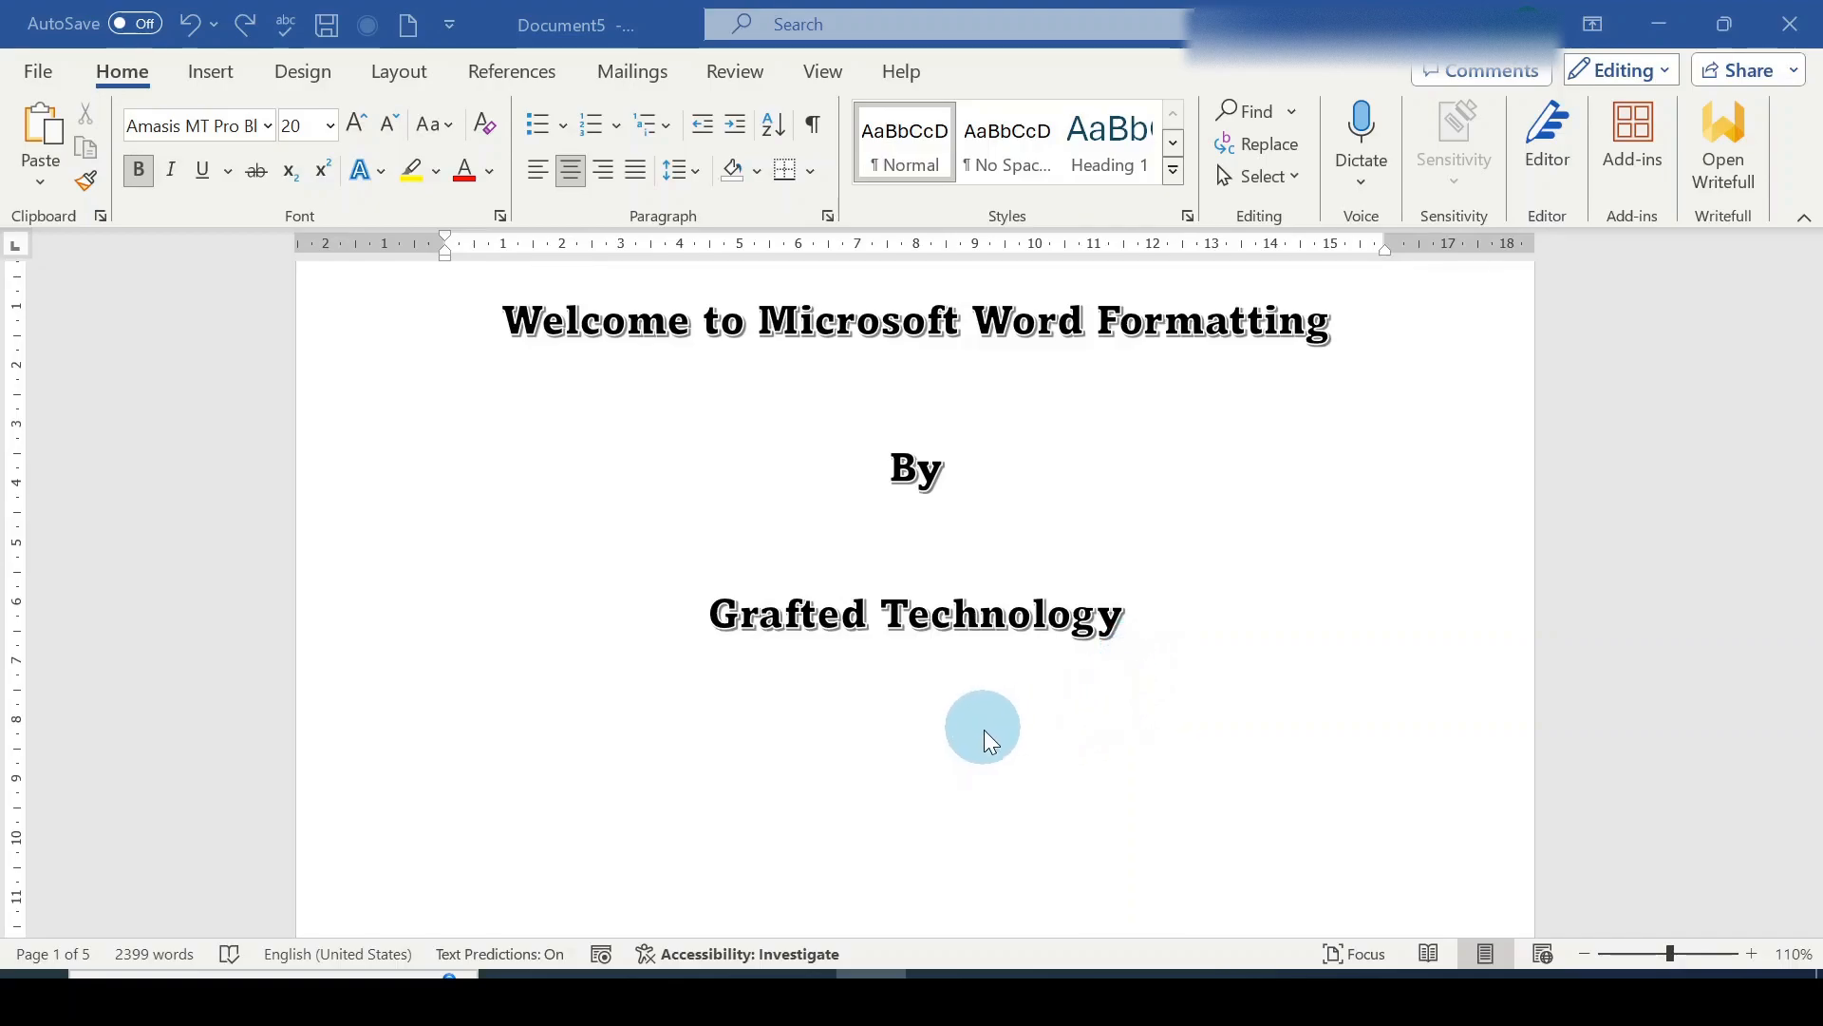
Insert a Next Page section break after "Grafted Technology" on the title page.
{"action": "left_click", "coordinate": [409, 73]}
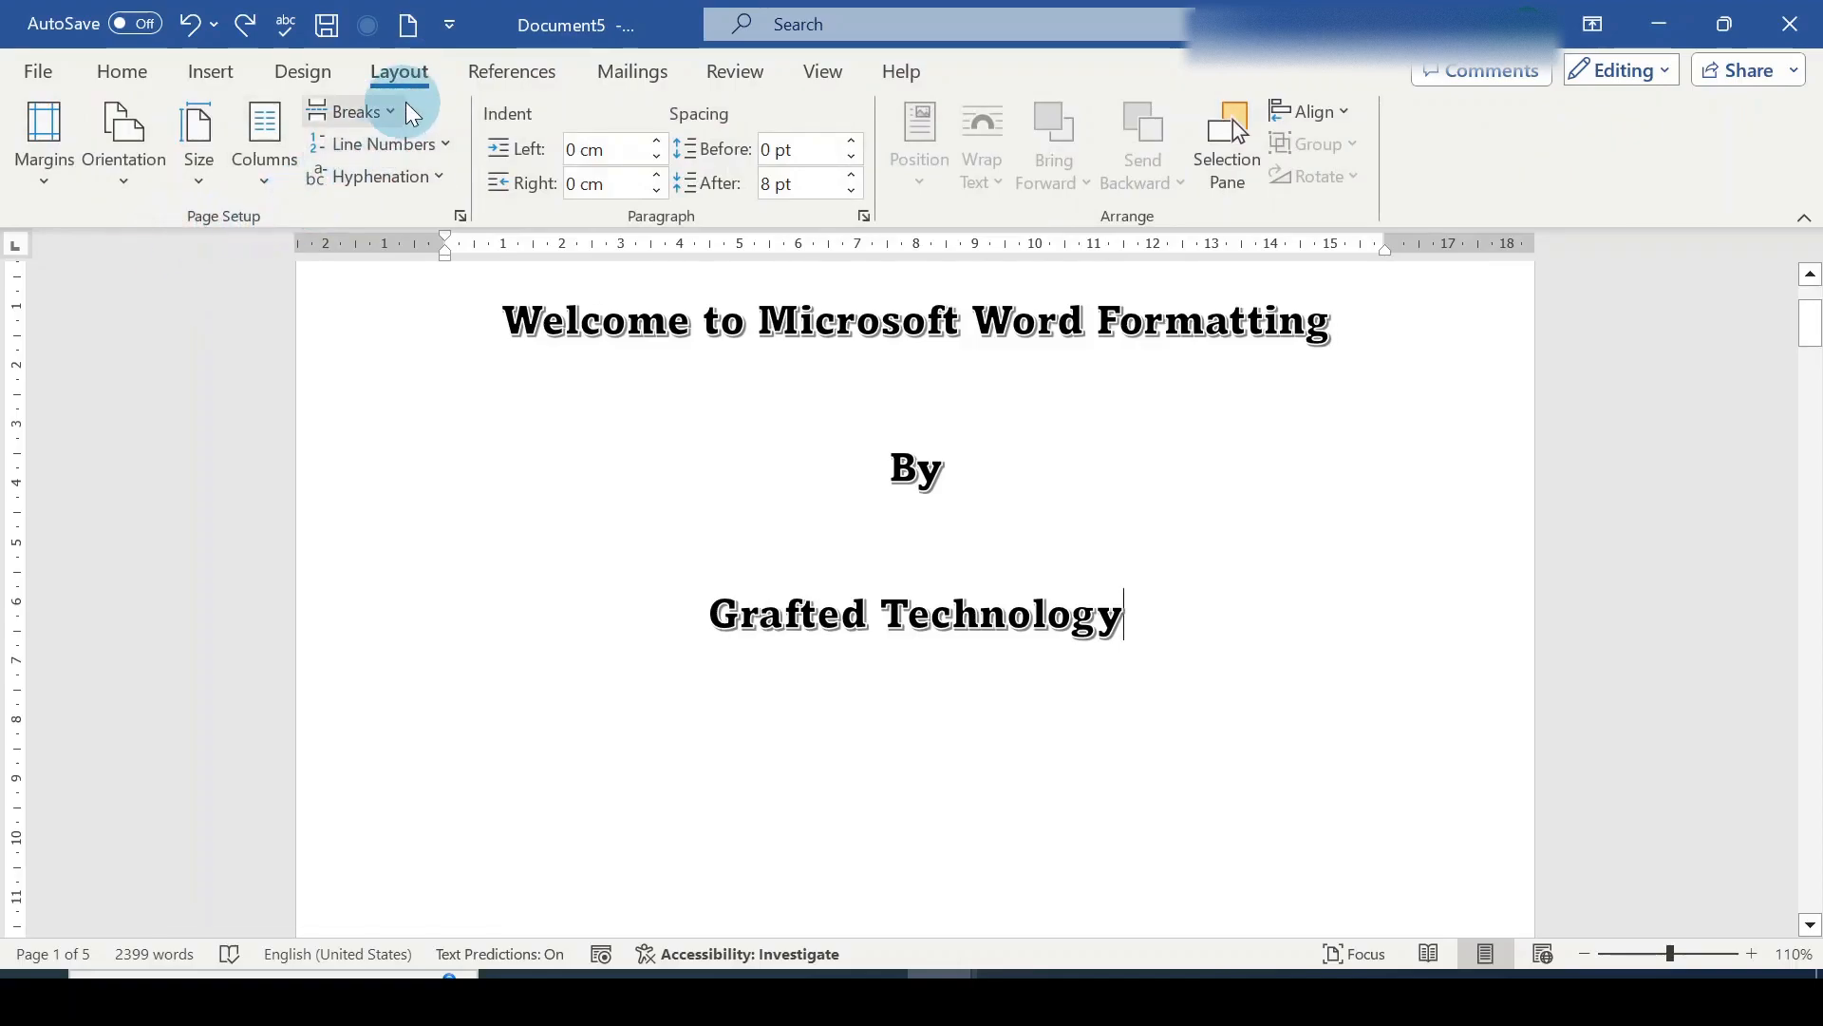
{"action": "left_click", "coordinate": [392, 112]}
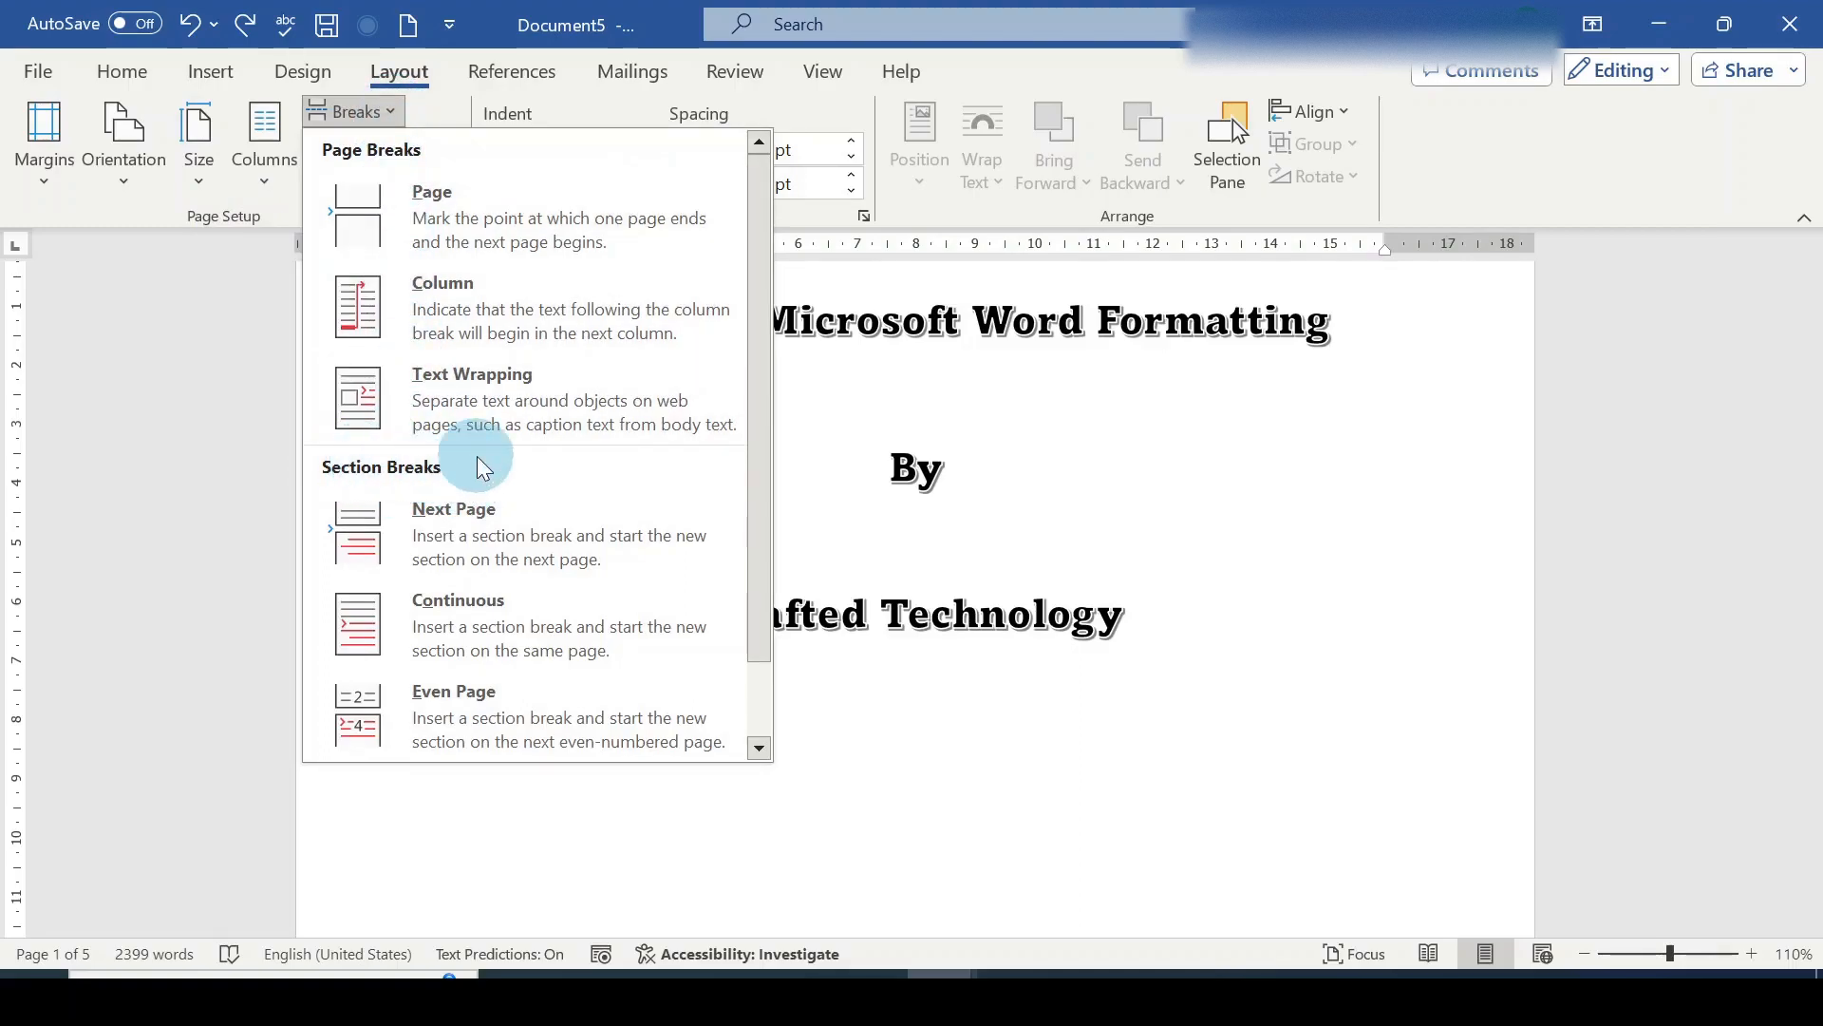
{"action": "left_click", "coordinate": [481, 537]}
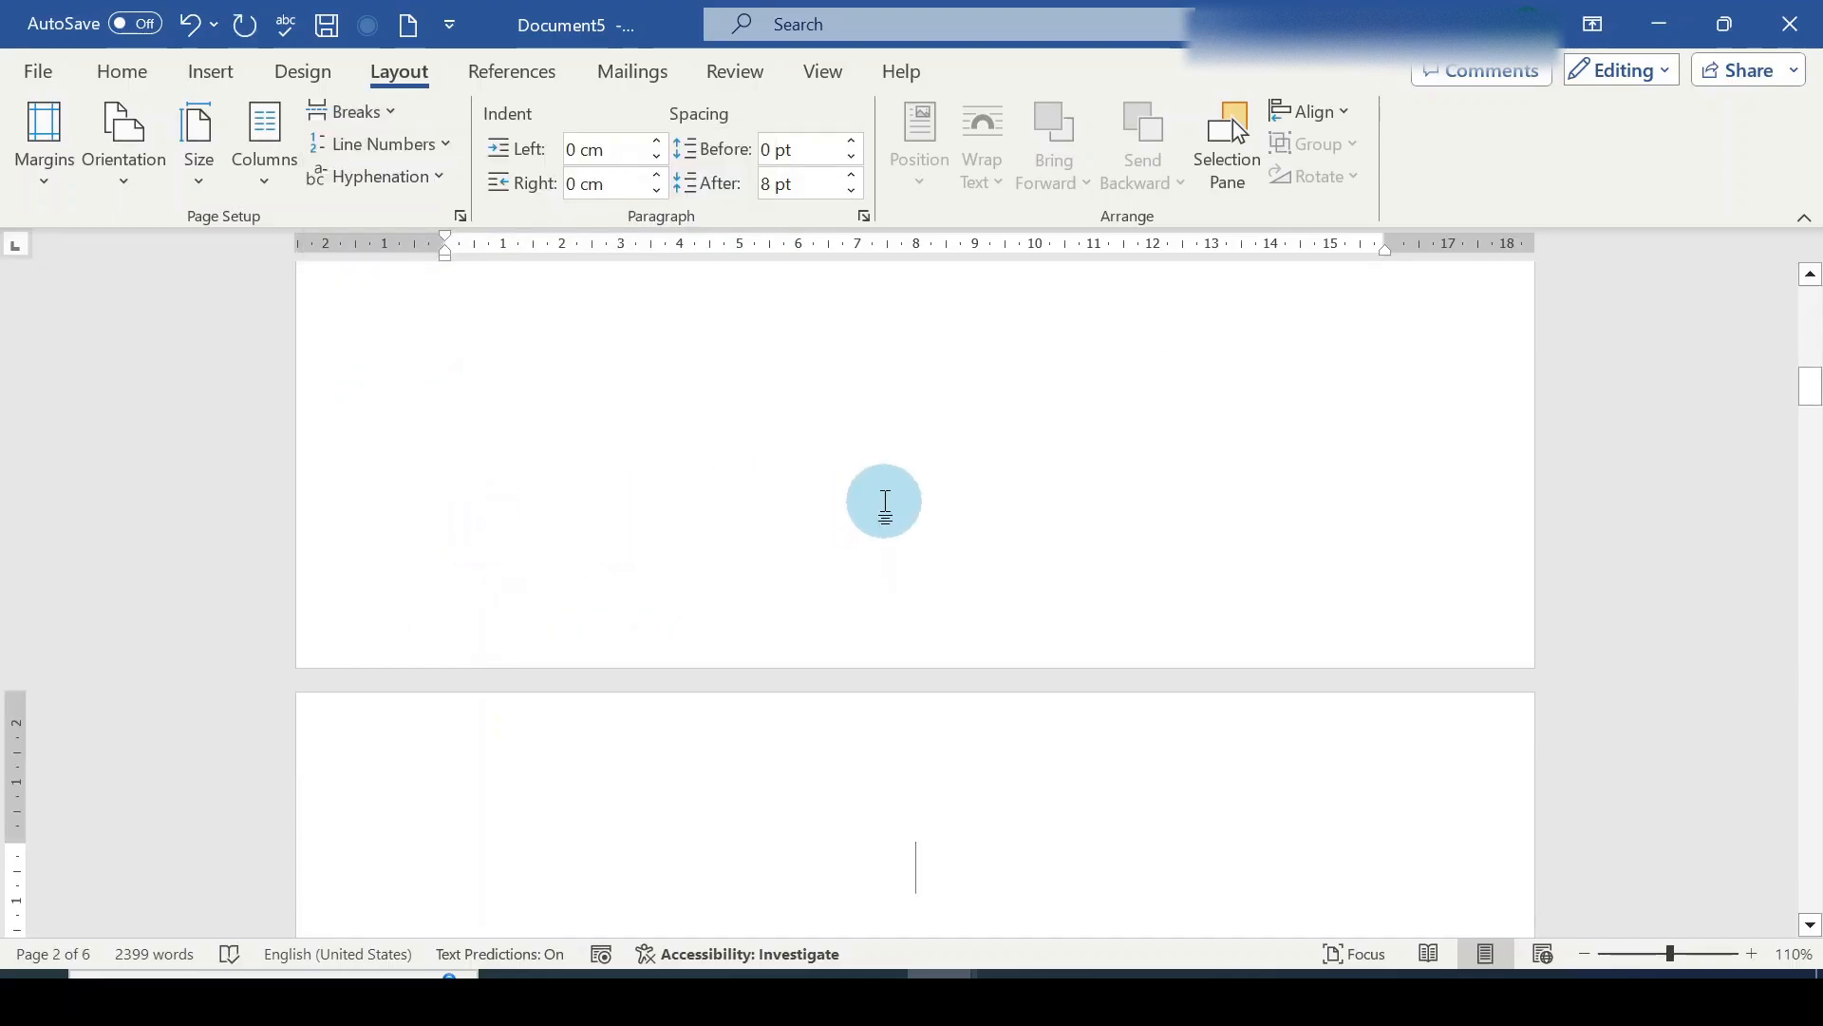
Delete the extra blank page and empty lines between the section break and the "Video provides" paragraph.
{"action": "scroll", "coordinate": [884, 501], "scroll_direction": "up", "scroll_amount": 5}
{"action": "scroll", "coordinate": [890, 503], "scroll_direction": "up", "scroll_amount": 2}
{"action": "scroll", "coordinate": [891, 503], "scroll_direction": "down", "scroll_amount": 8}
{"action": "scroll", "coordinate": [890, 505], "scroll_direction": "down", "scroll_amount": 8}
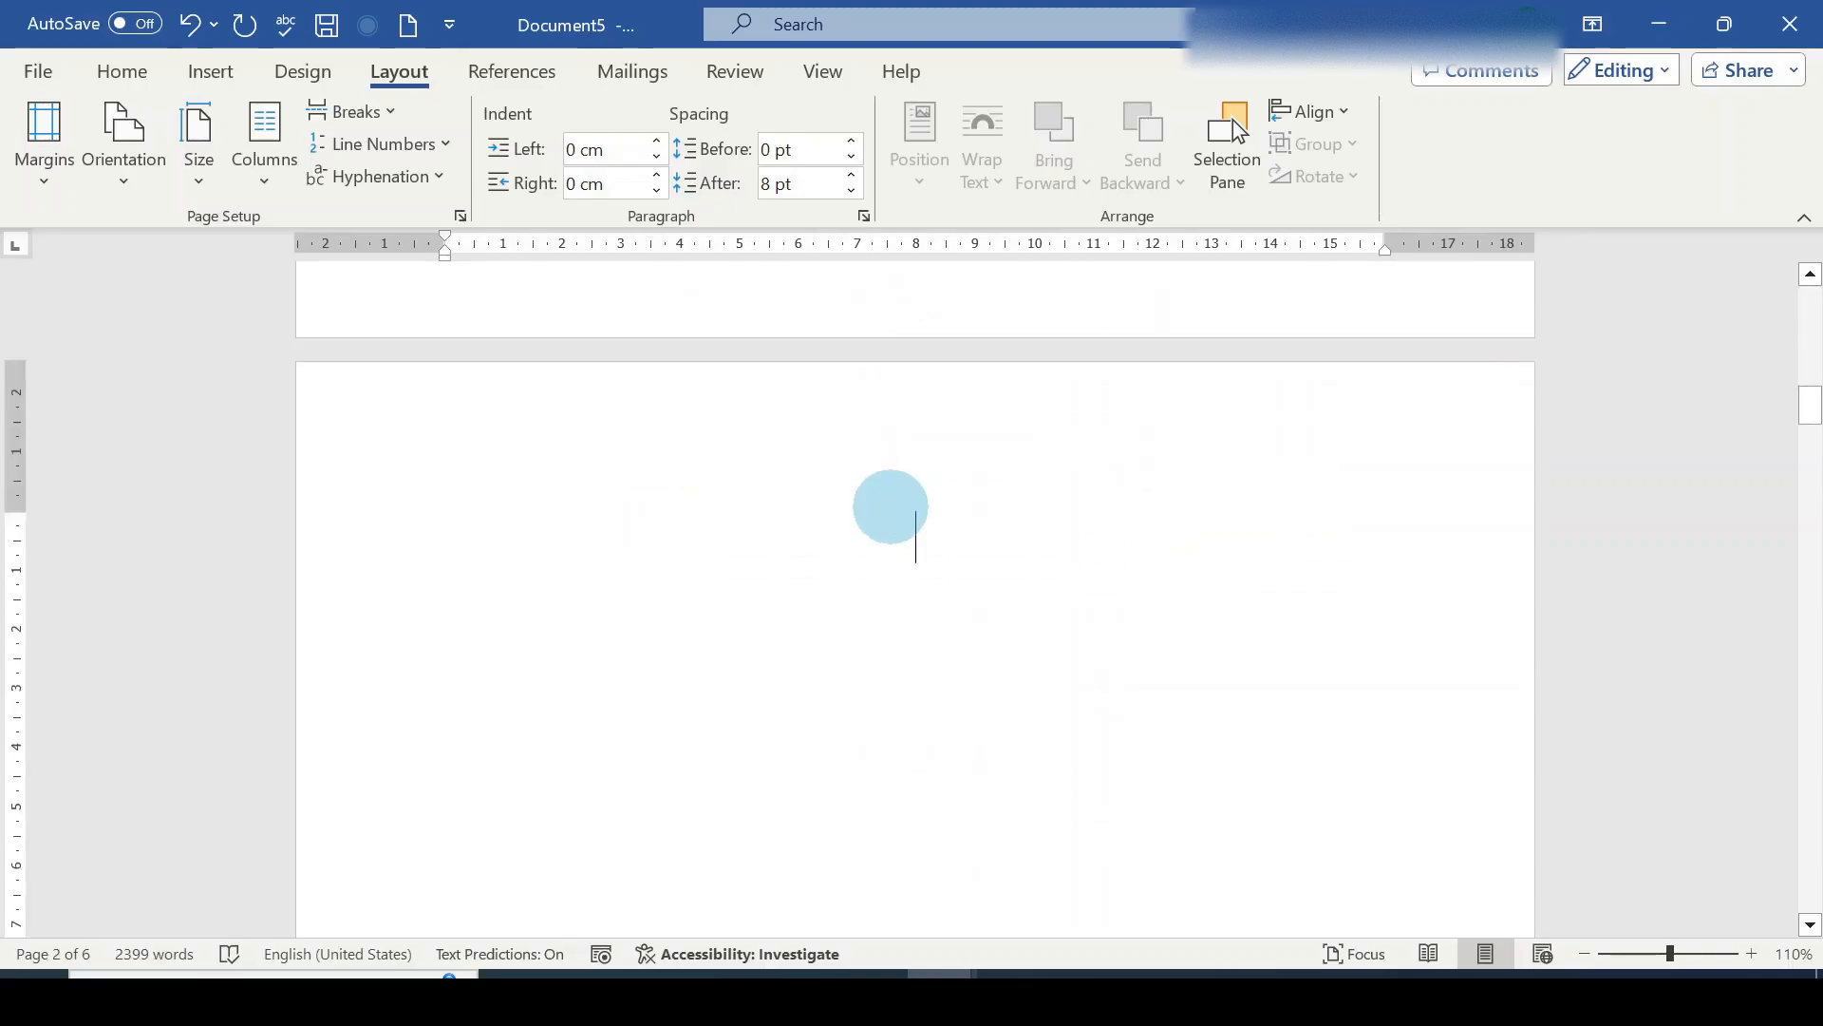
{"action": "scroll", "coordinate": [895, 509], "scroll_direction": "up", "scroll_amount": 2}
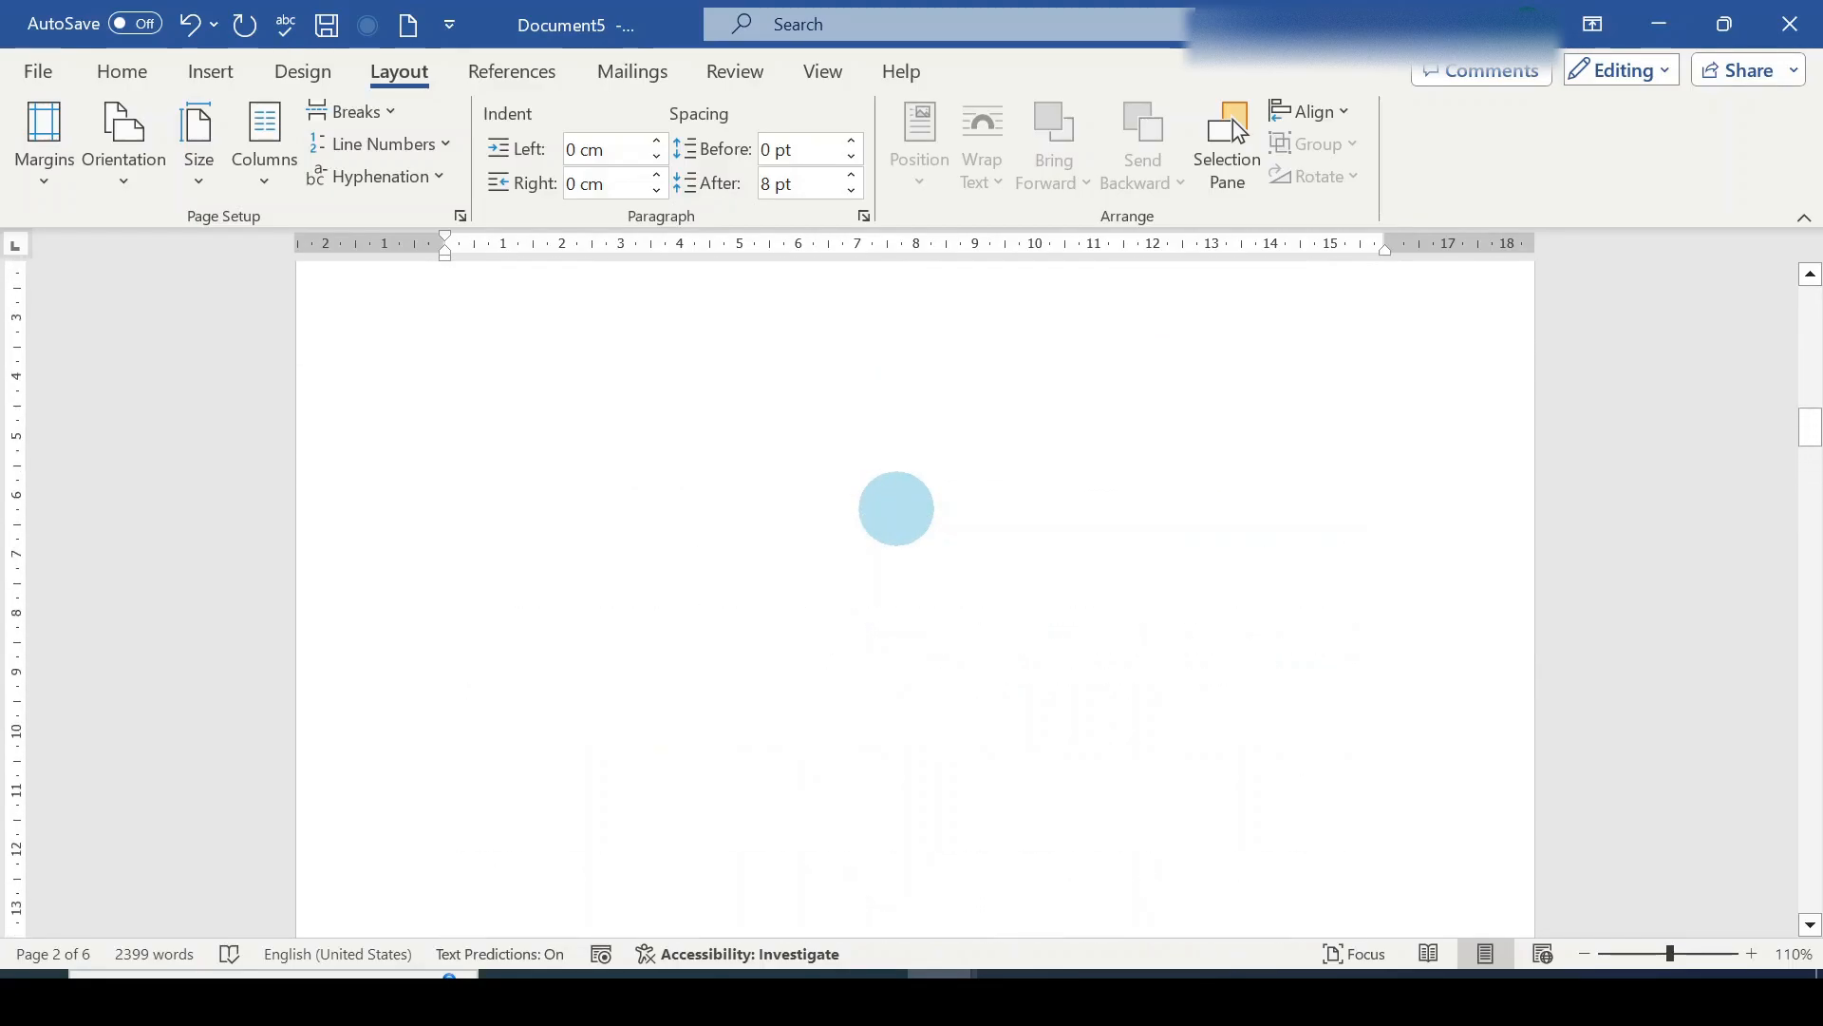
{"action": "left_click", "coordinate": [897, 509]}
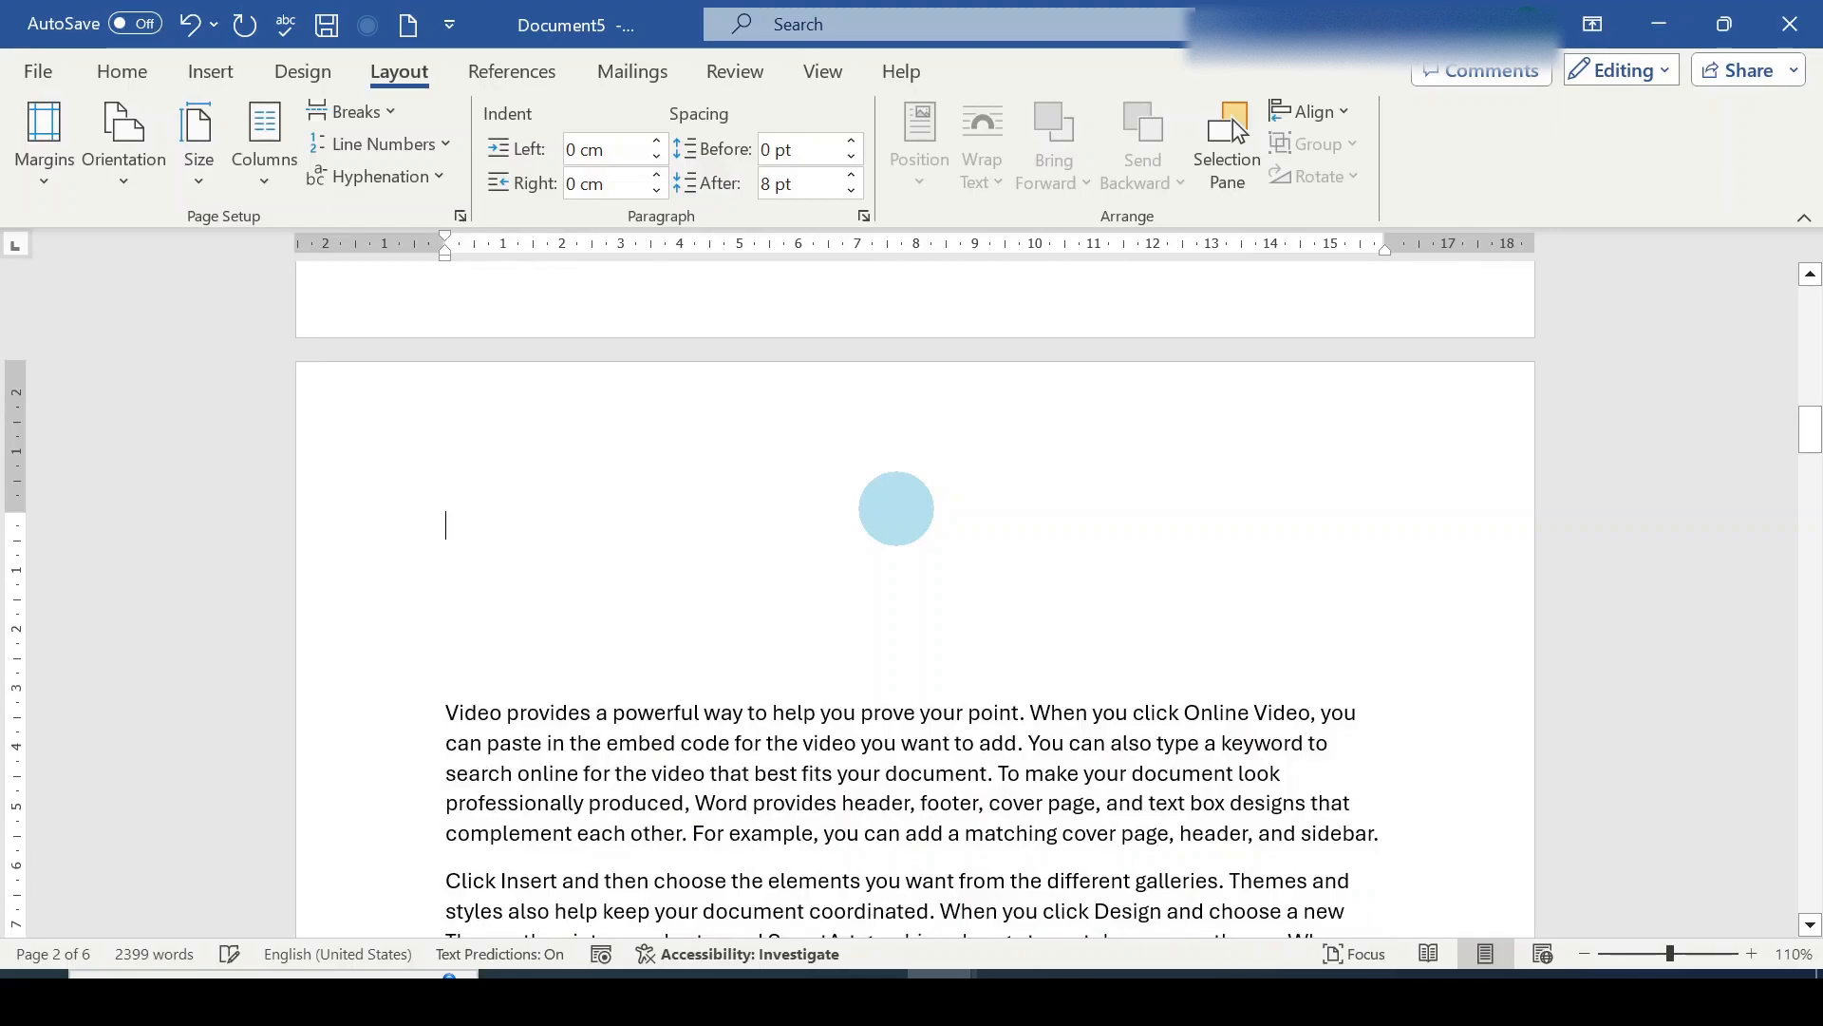
{"action": "key", "text": "Delete"}
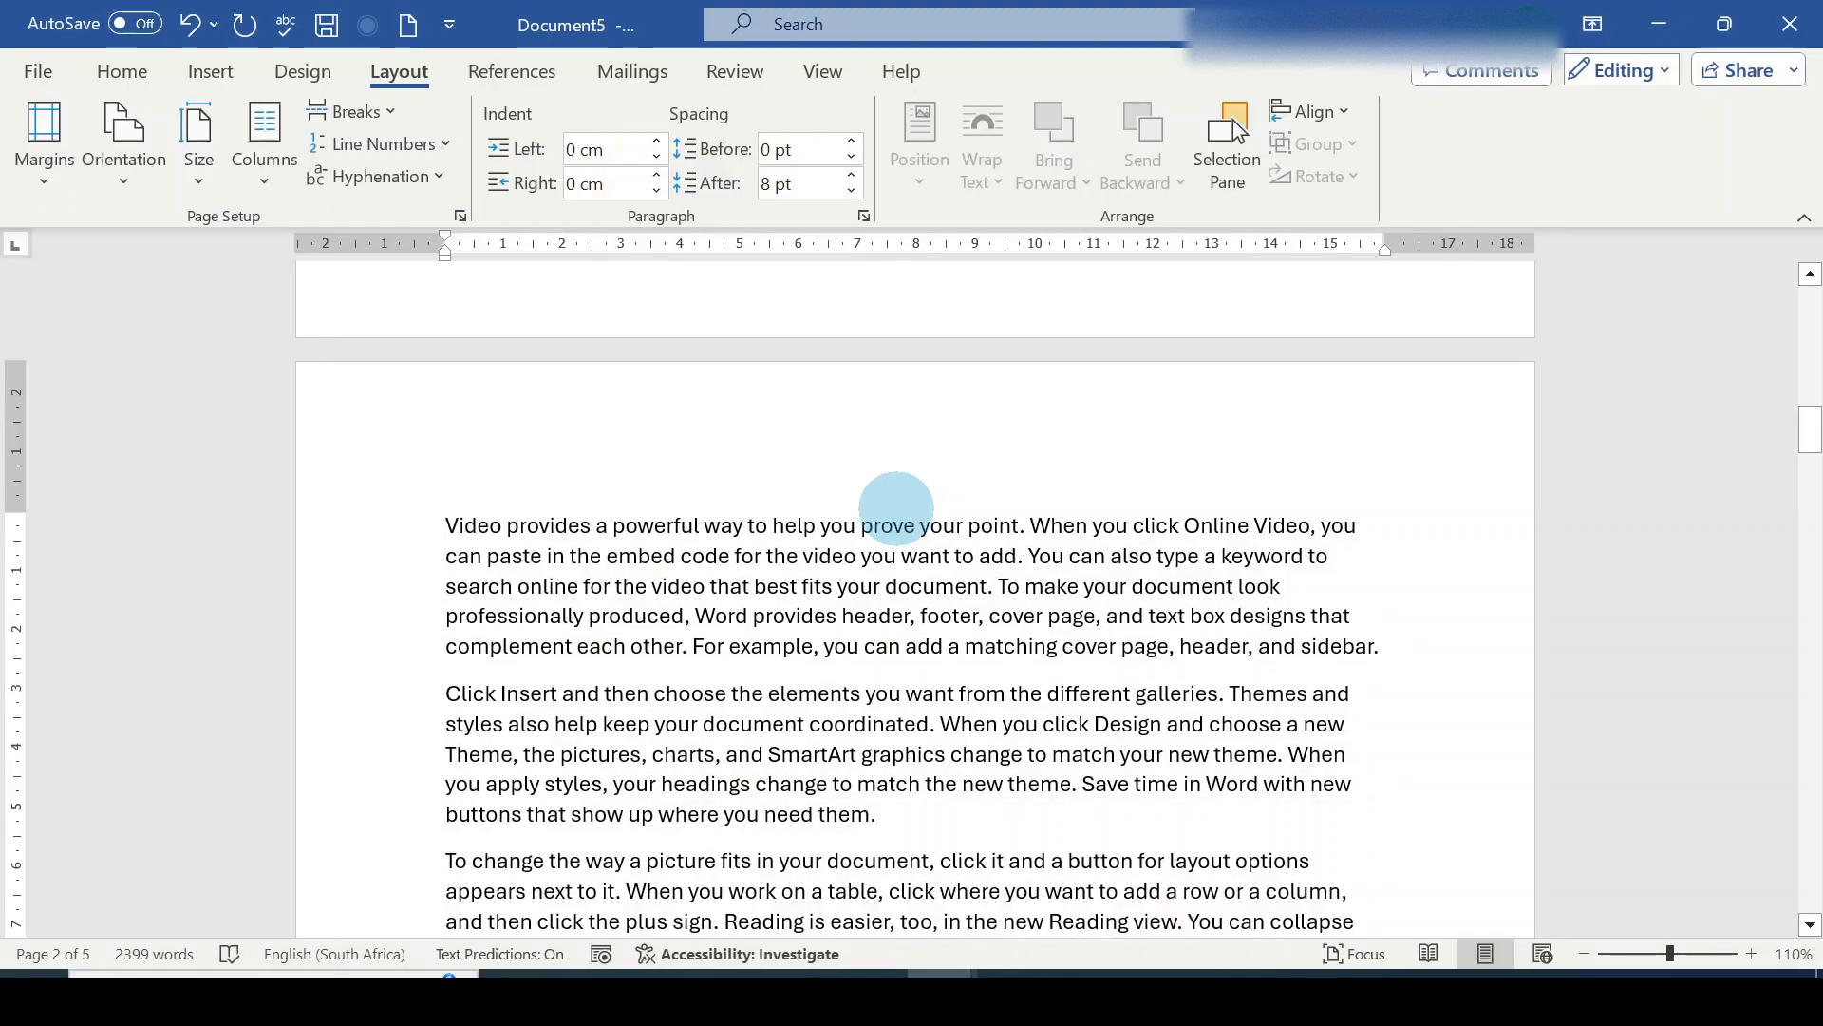
Show the formatting marks to check the section break after "Grafted Technology", and hide them again.
{"action": "scroll", "coordinate": [776, 481], "scroll_direction": "up", "scroll_amount": 2}
{"action": "scroll", "coordinate": [776, 481], "scroll_direction": "up", "scroll_amount": 1}
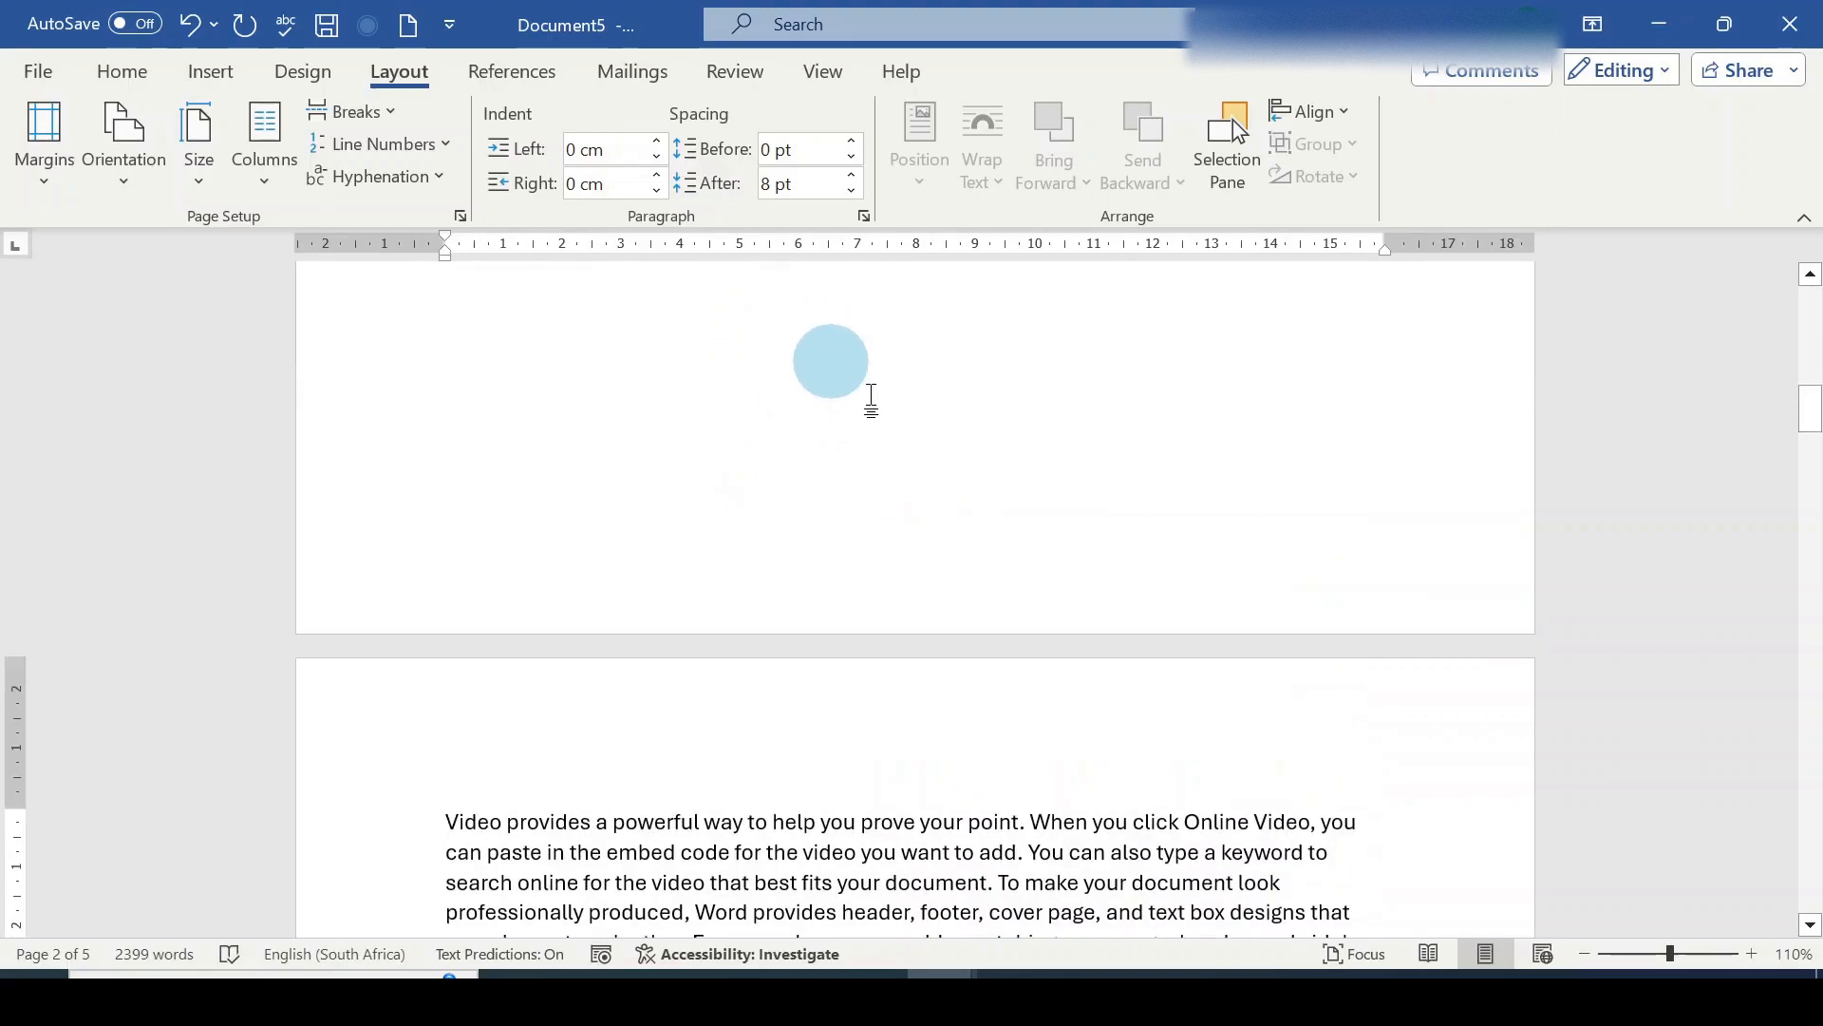
{"action": "left_click", "coordinate": [134, 73]}
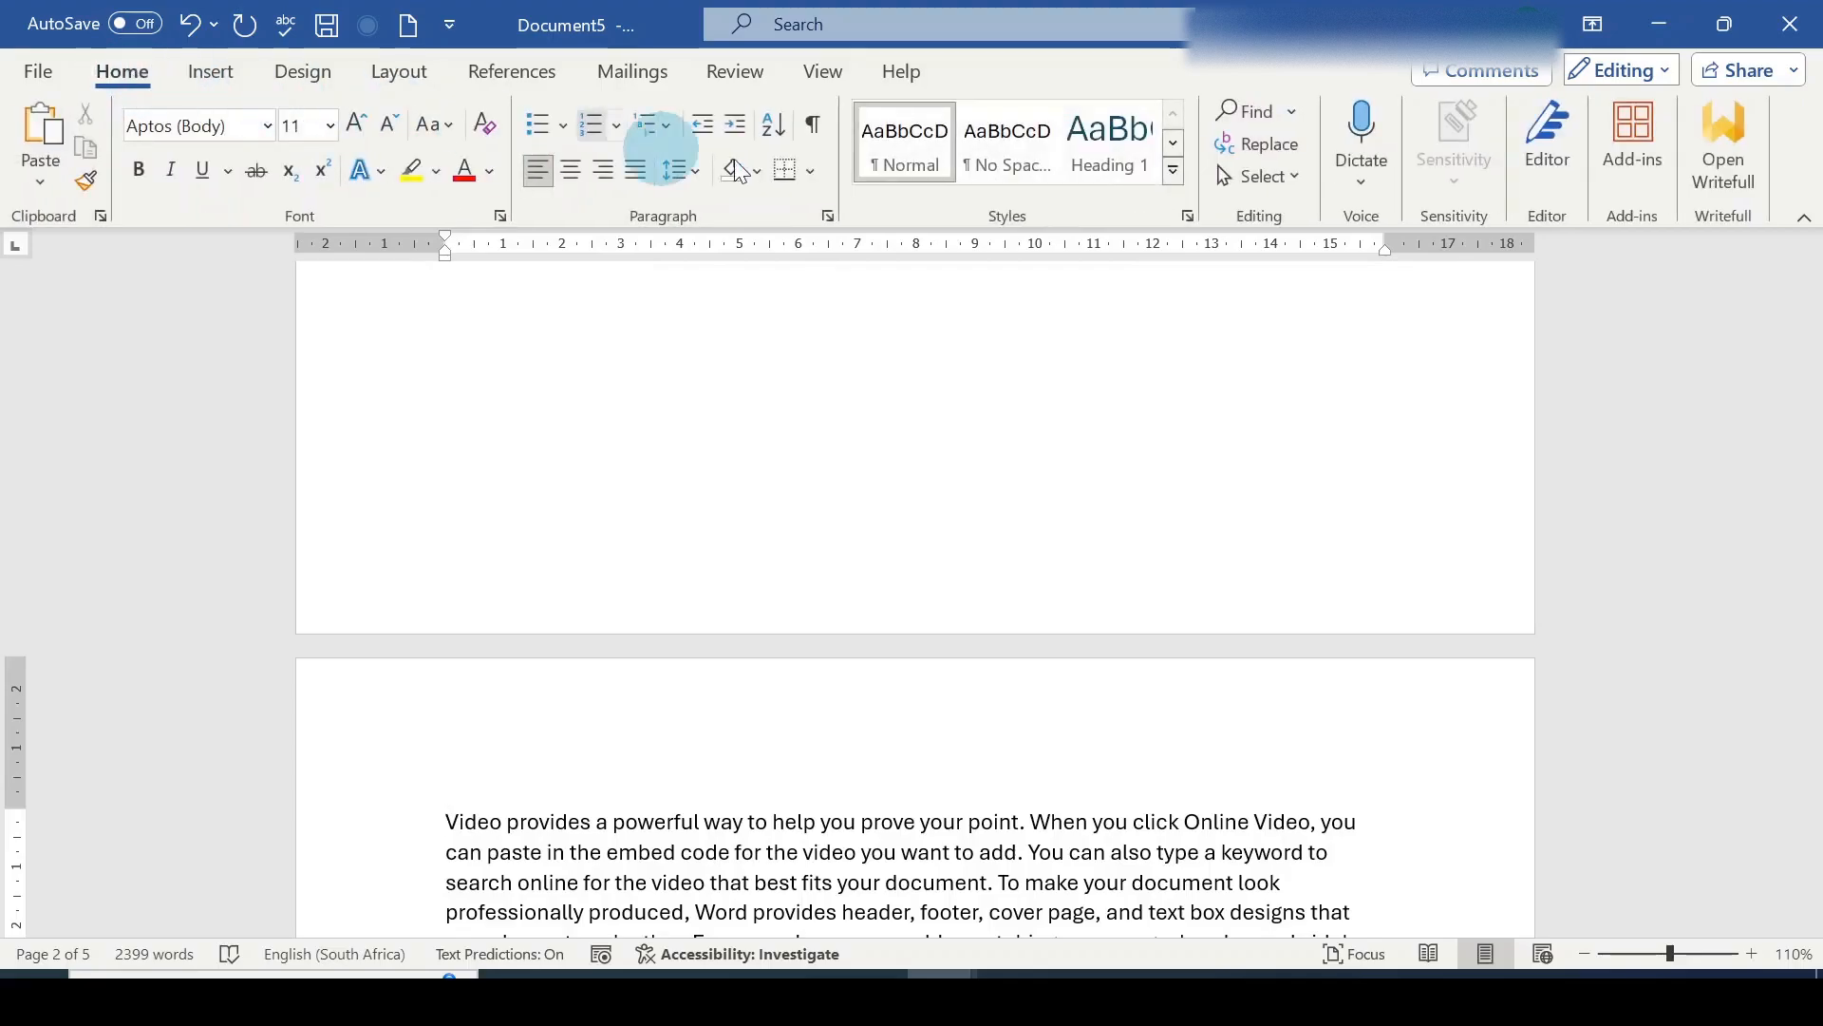
{"action": "left_click", "coordinate": [817, 126]}
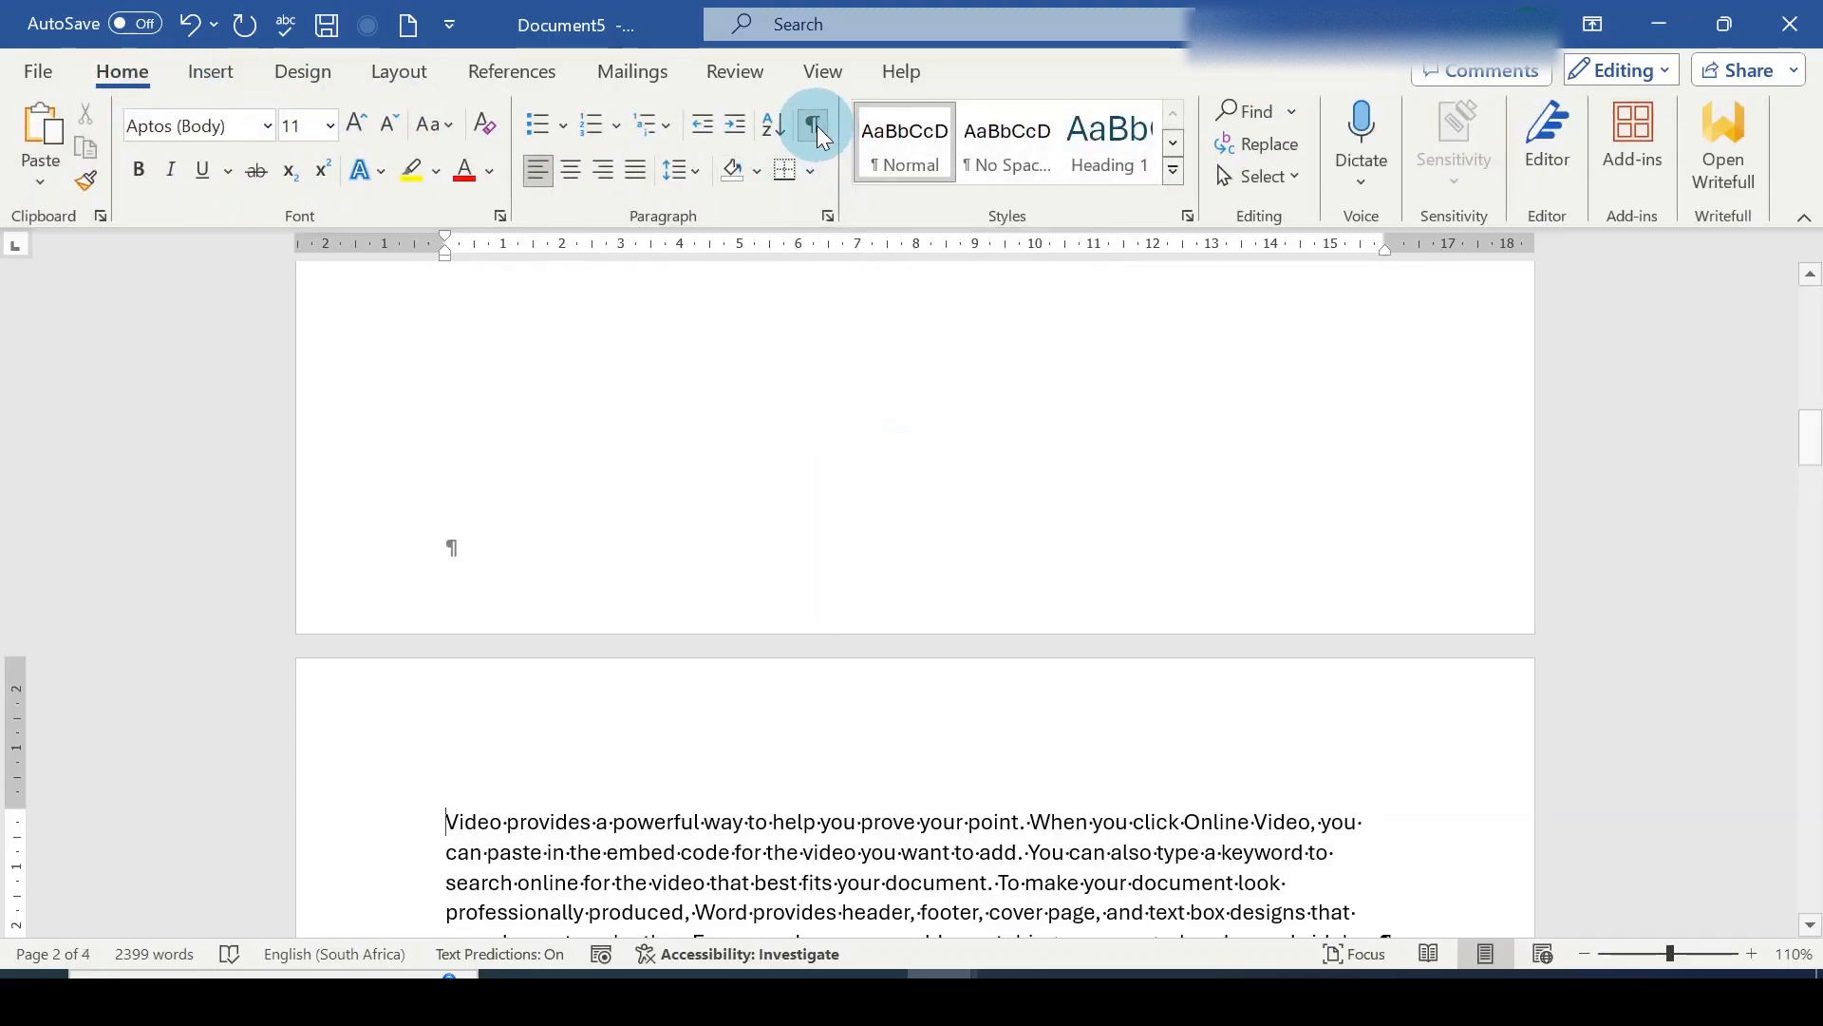
{"action": "scroll", "coordinate": [984, 494], "scroll_direction": "up", "scroll_amount": 2}
{"action": "scroll", "coordinate": [984, 495], "scroll_direction": "up", "scroll_amount": 5}
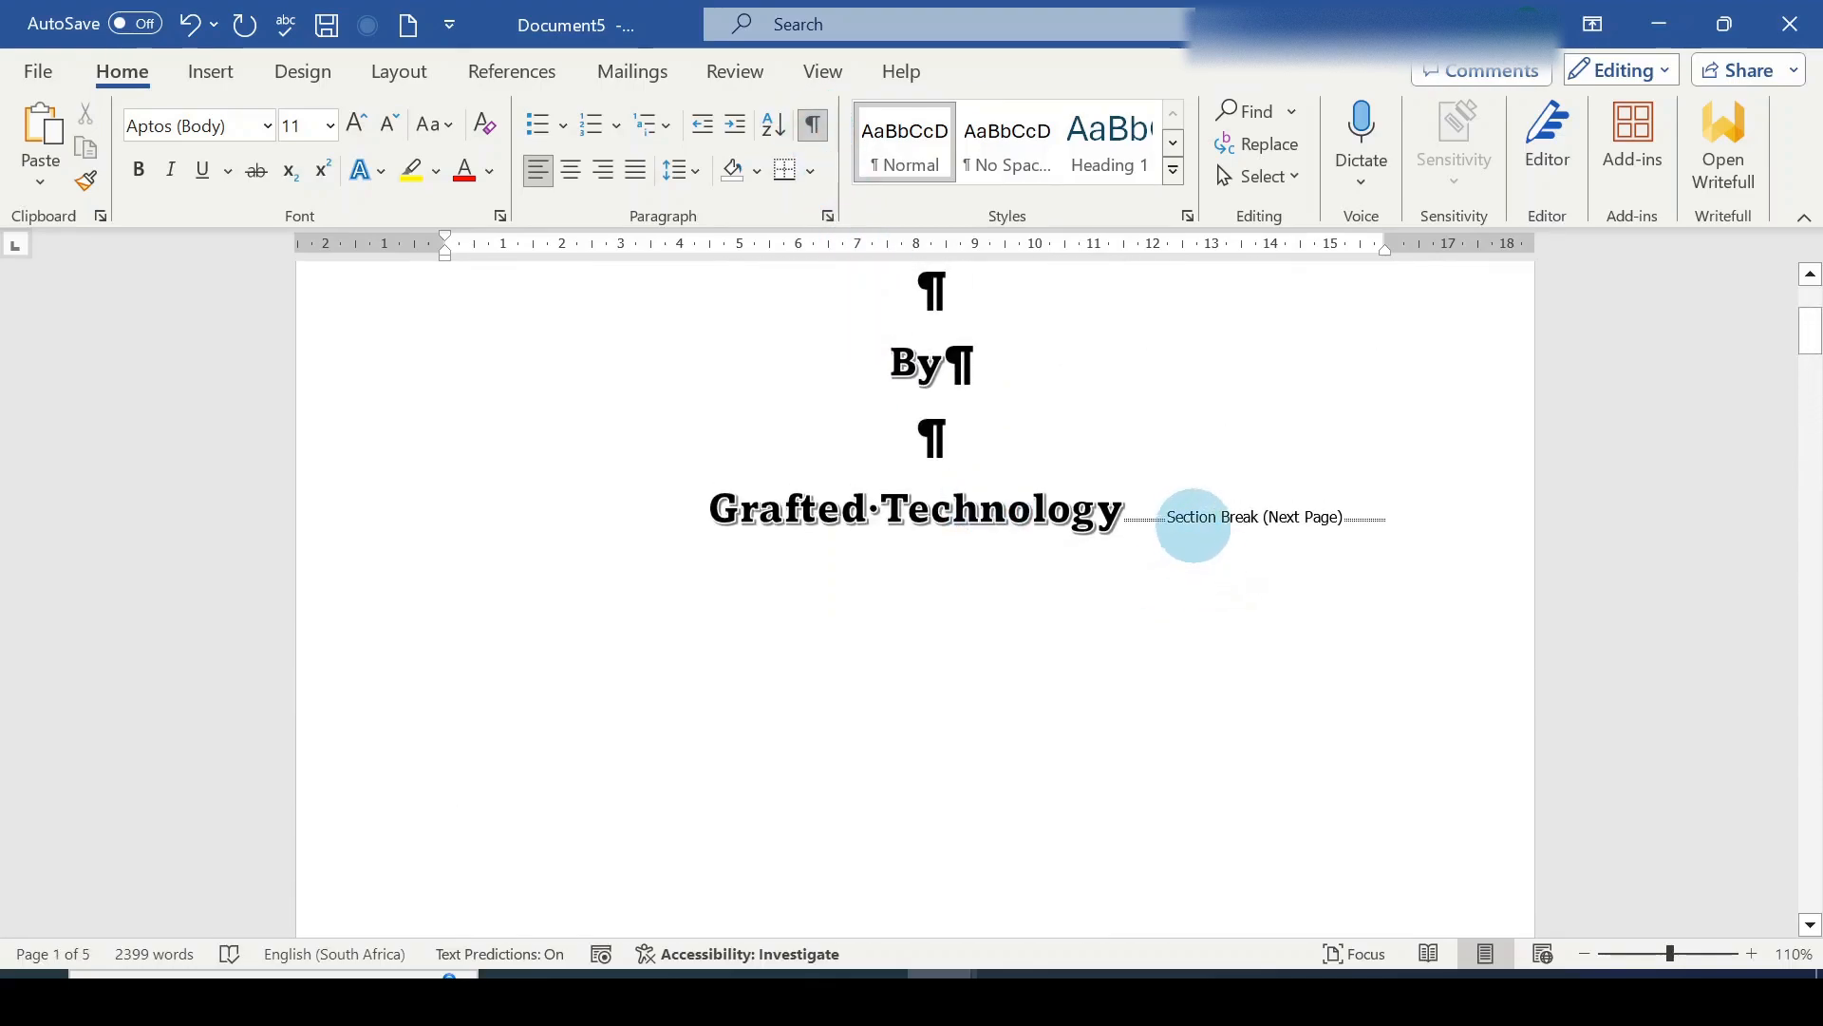
{"action": "scroll", "coordinate": [1187, 546], "scroll_direction": "down", "scroll_amount": 5}
{"action": "scroll", "coordinate": [1150, 560], "scroll_direction": "down", "scroll_amount": 5}
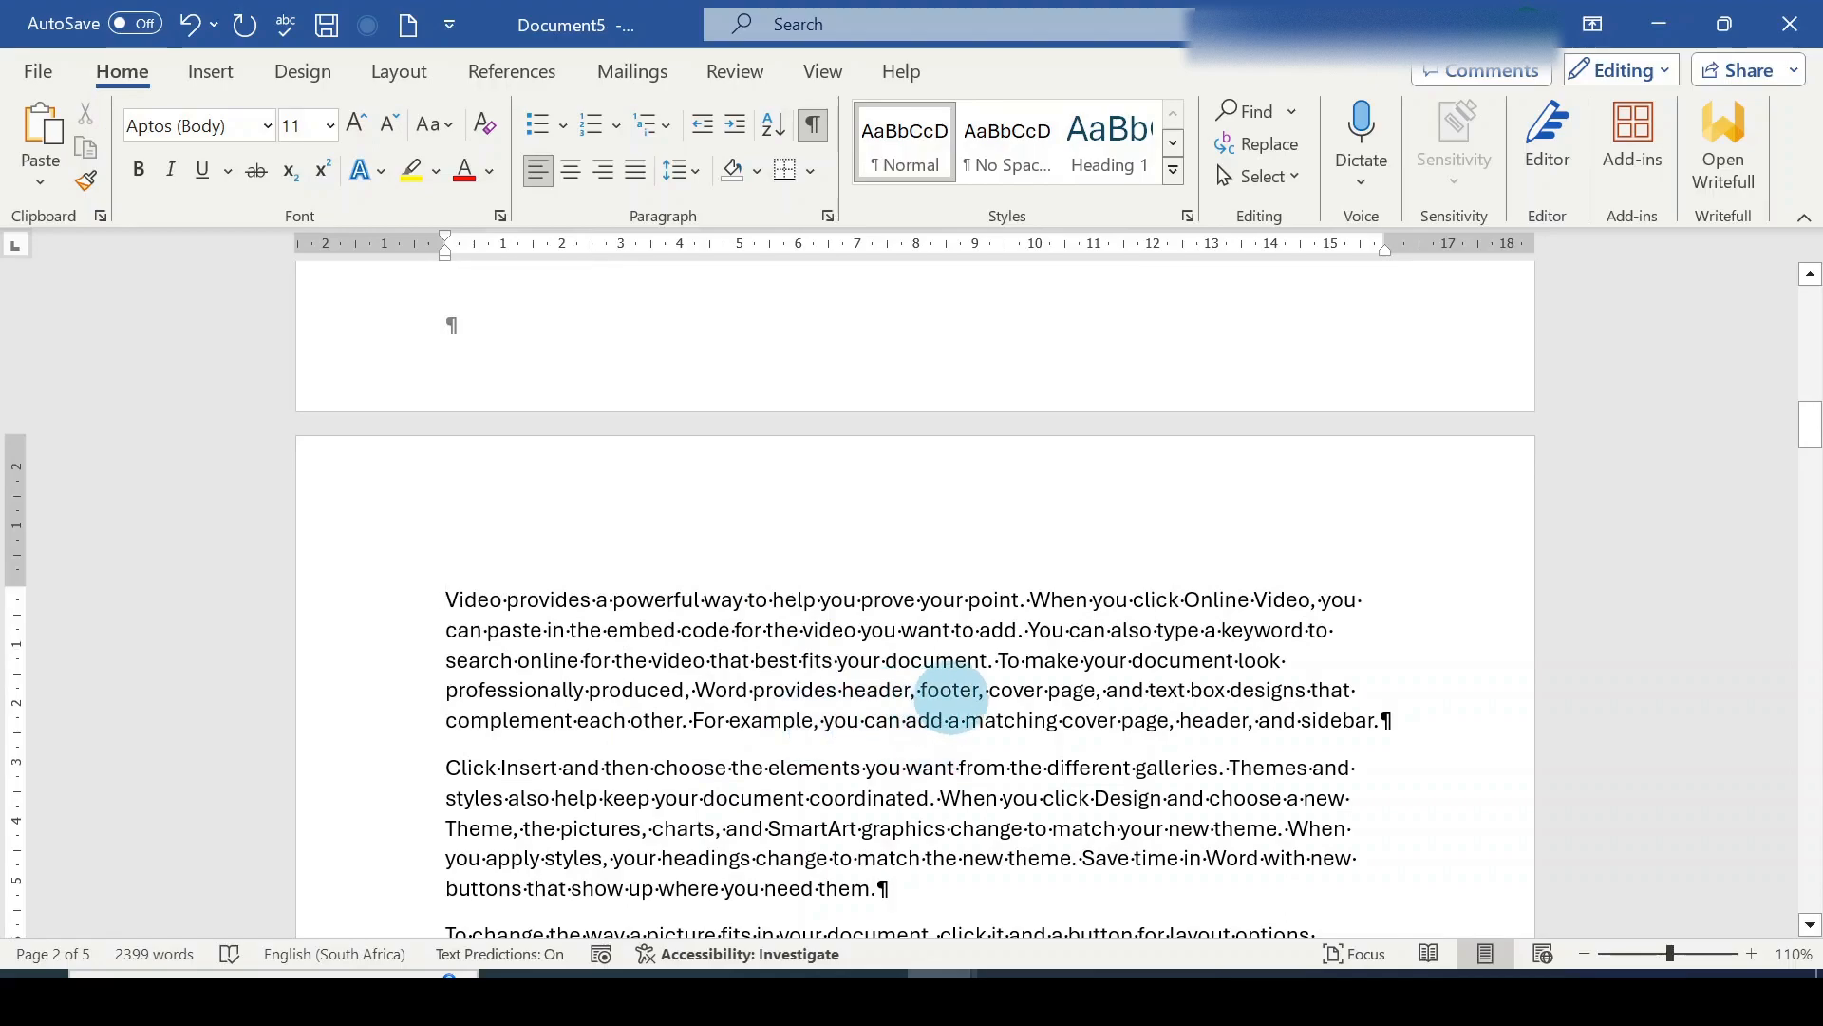
{"action": "left_click", "coordinate": [813, 128]}
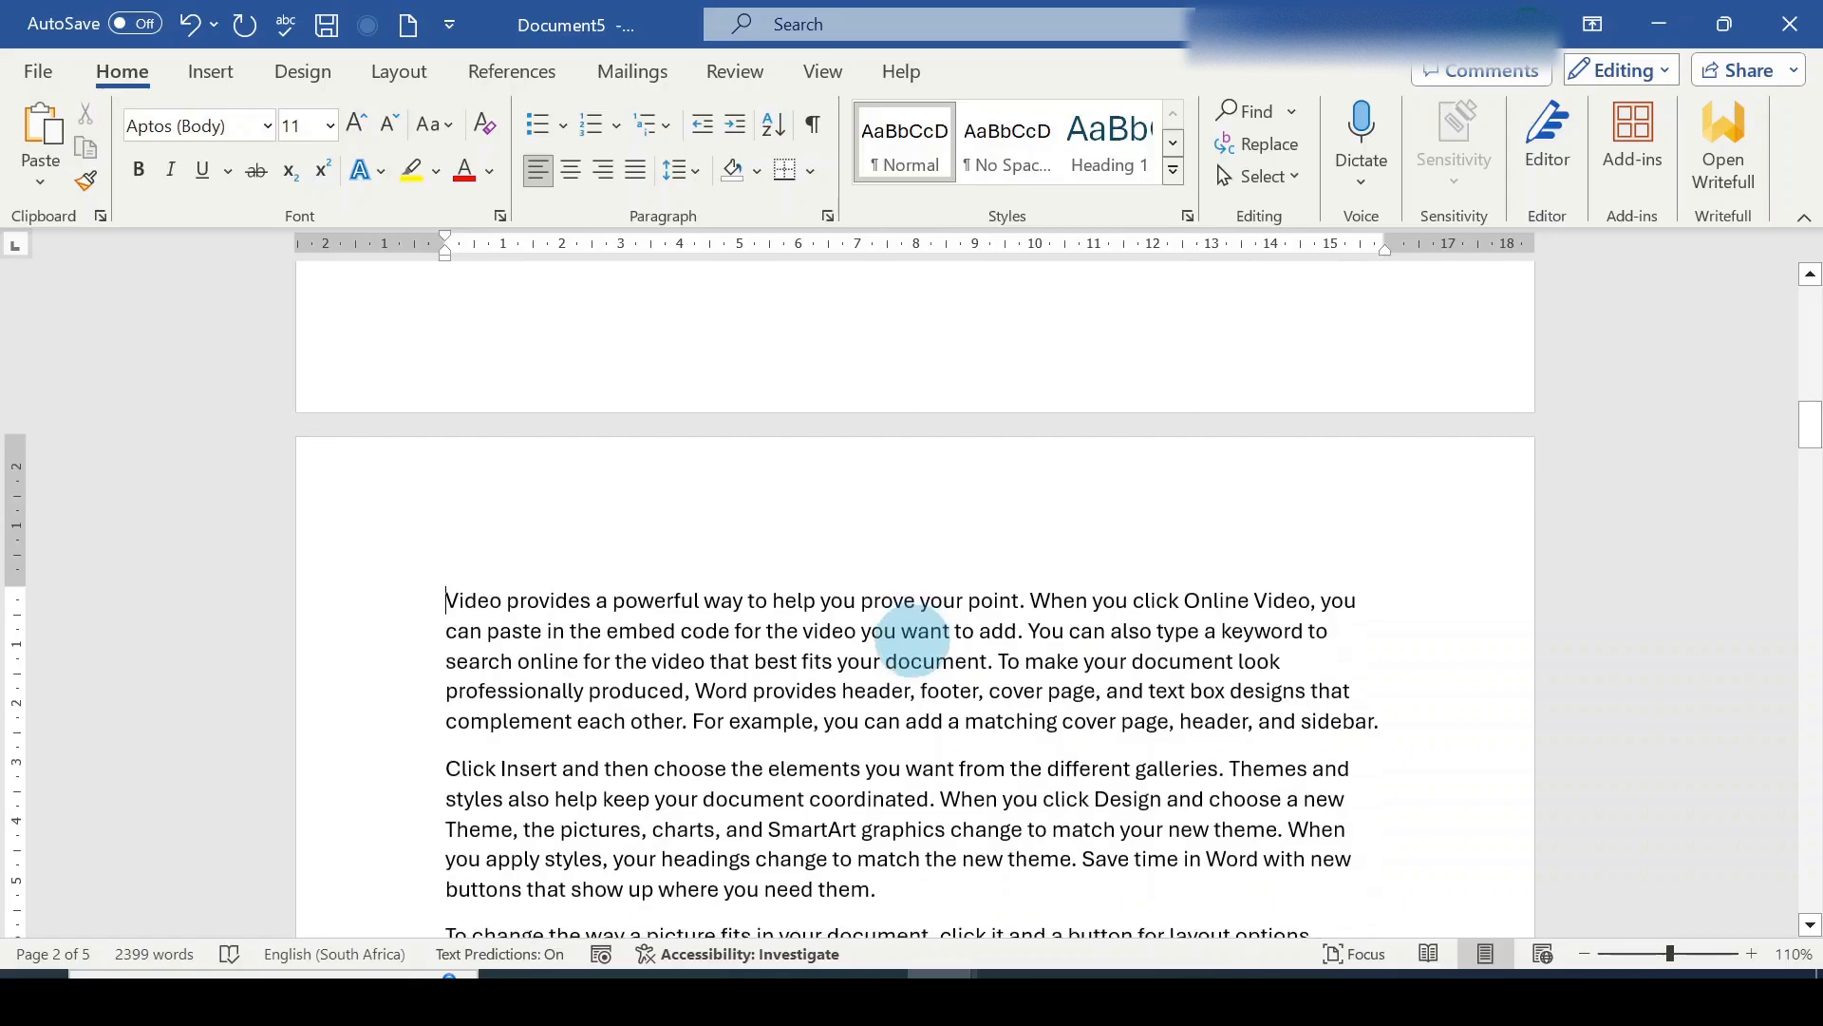
Insert a Plain Number 3 page number at the bottom of the page, starting from the page after the title page.
{"action": "scroll", "coordinate": [913, 641], "scroll_direction": "up", "scroll_amount": 5}
{"action": "scroll", "coordinate": [914, 642], "scroll_direction": "up", "scroll_amount": 5}
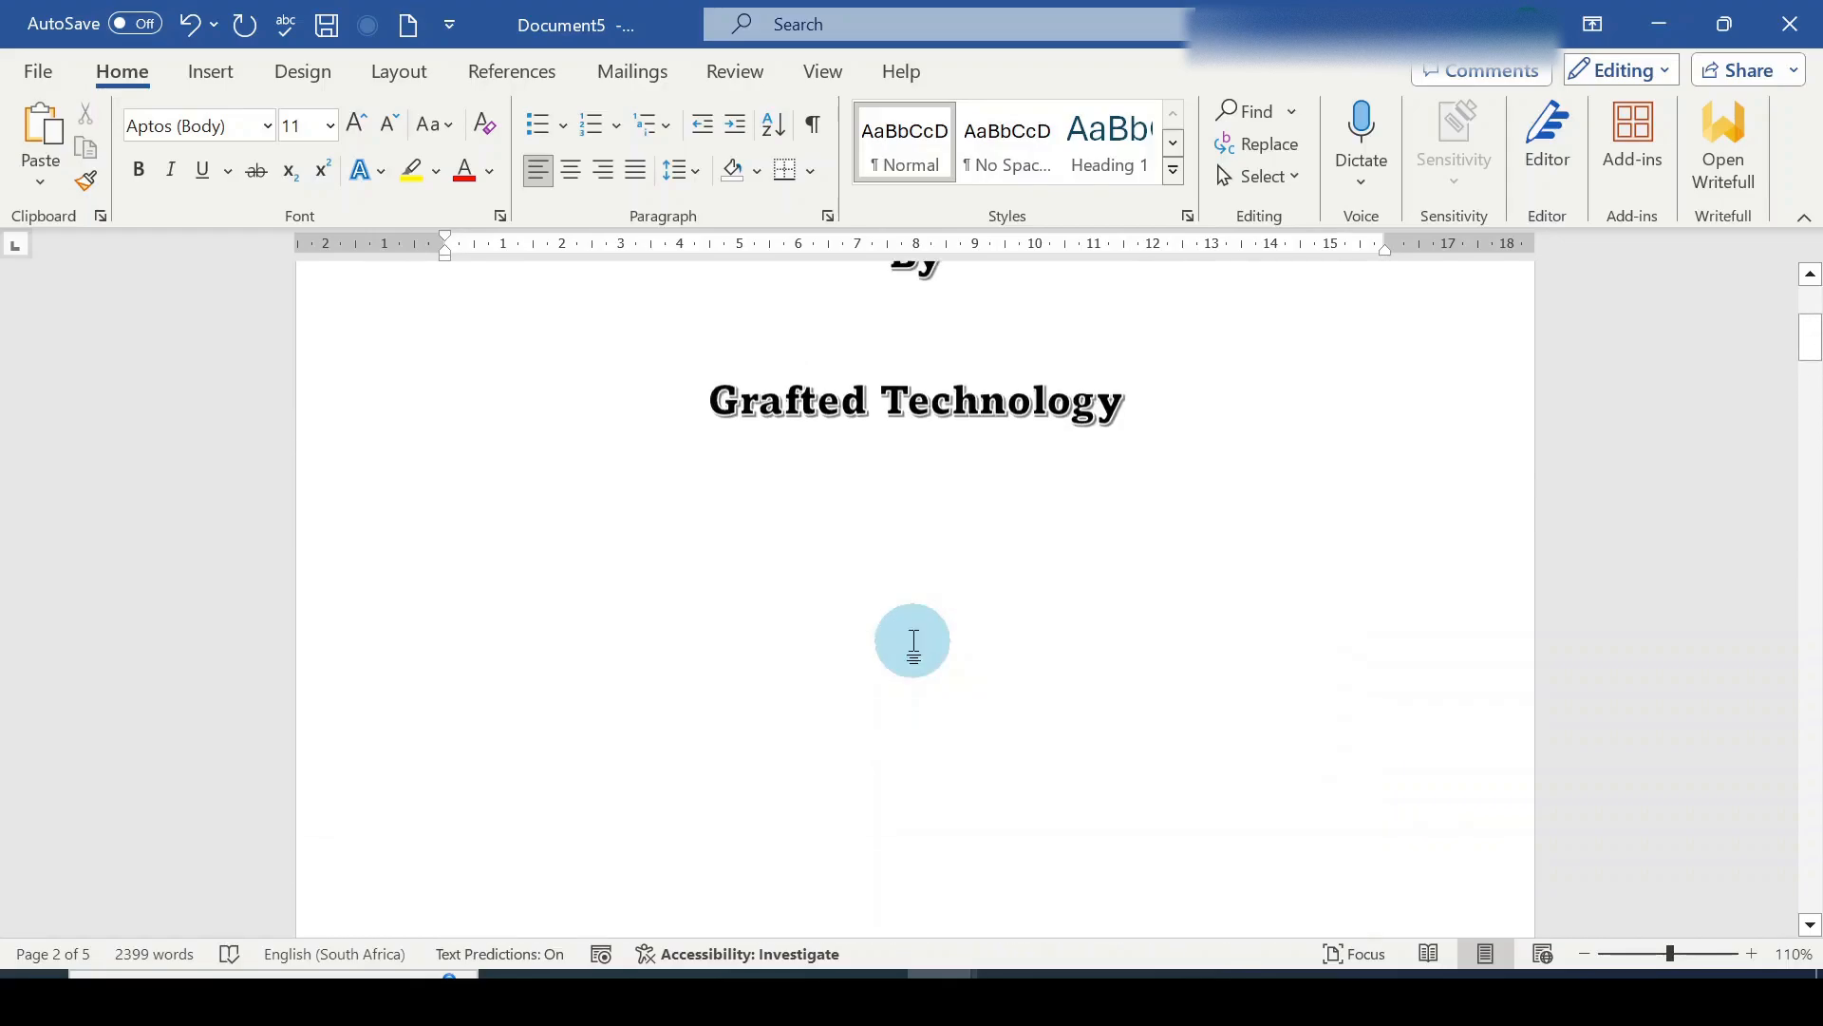
{"action": "scroll", "coordinate": [914, 642], "scroll_direction": "down", "scroll_amount": 5}
{"action": "scroll", "coordinate": [914, 643], "scroll_direction": "down", "scroll_amount": 3}
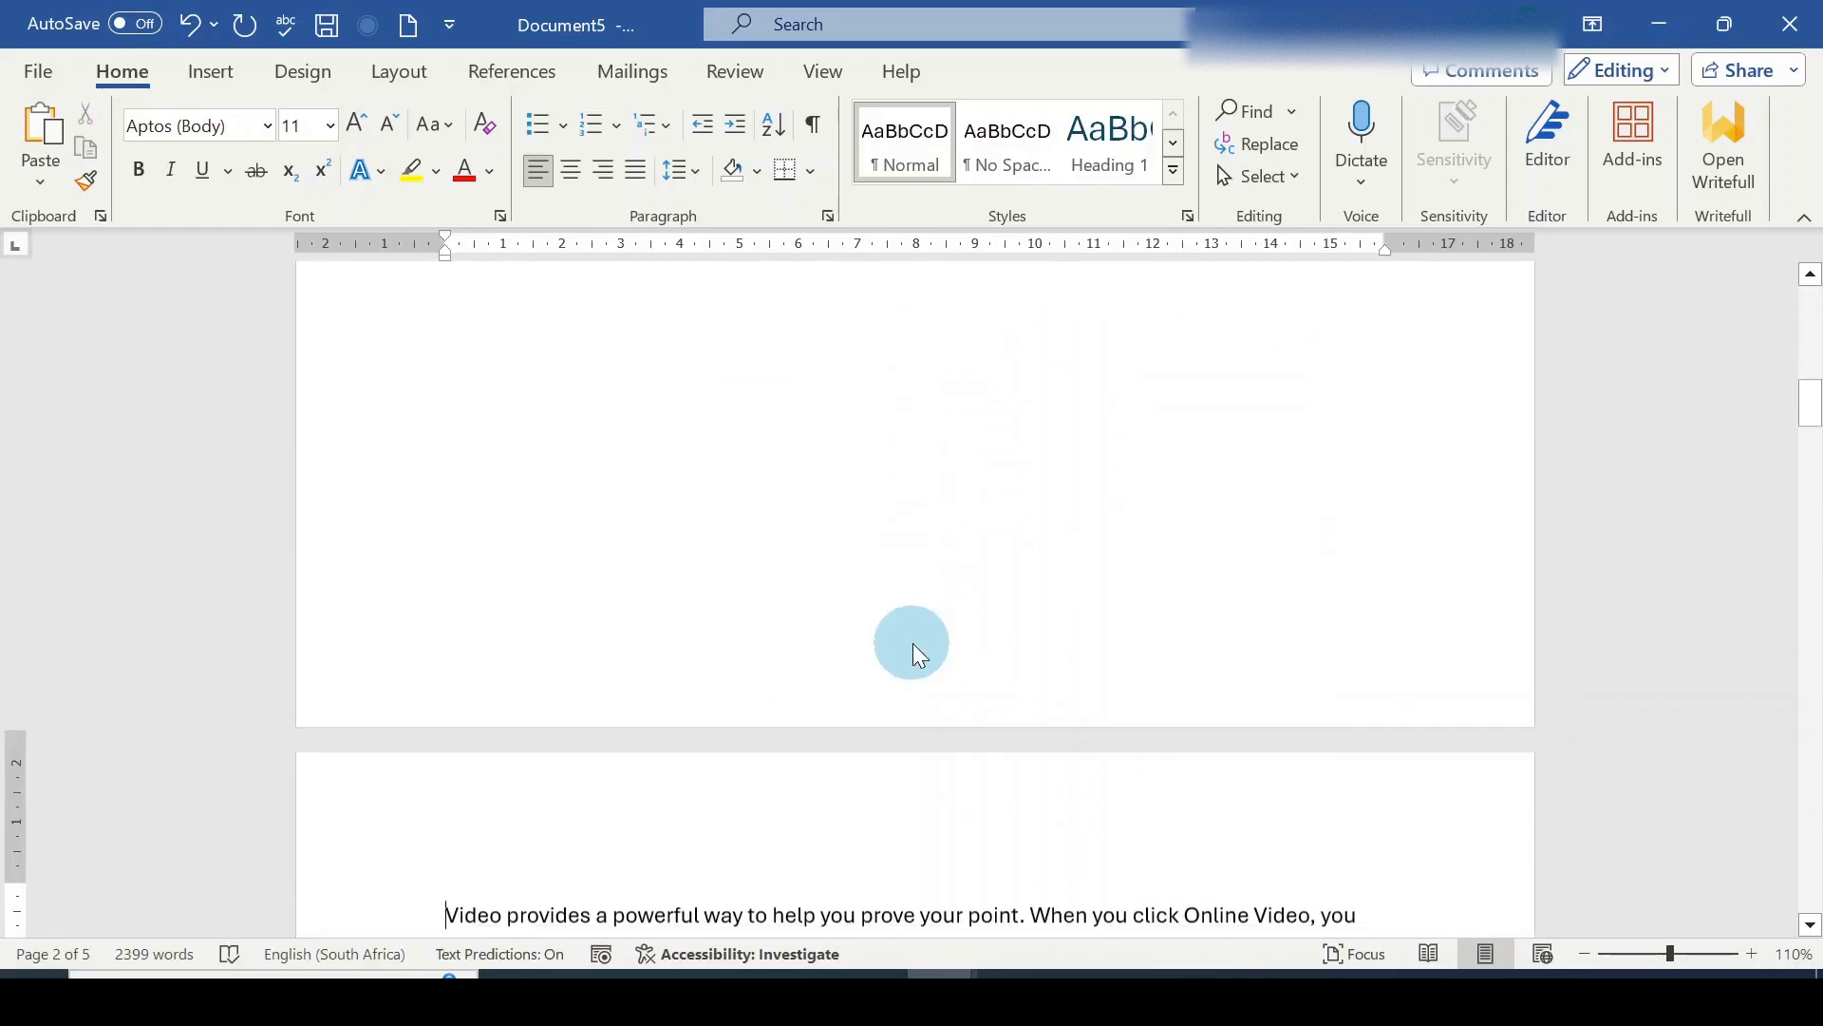
{"action": "left_click", "coordinate": [233, 67]}
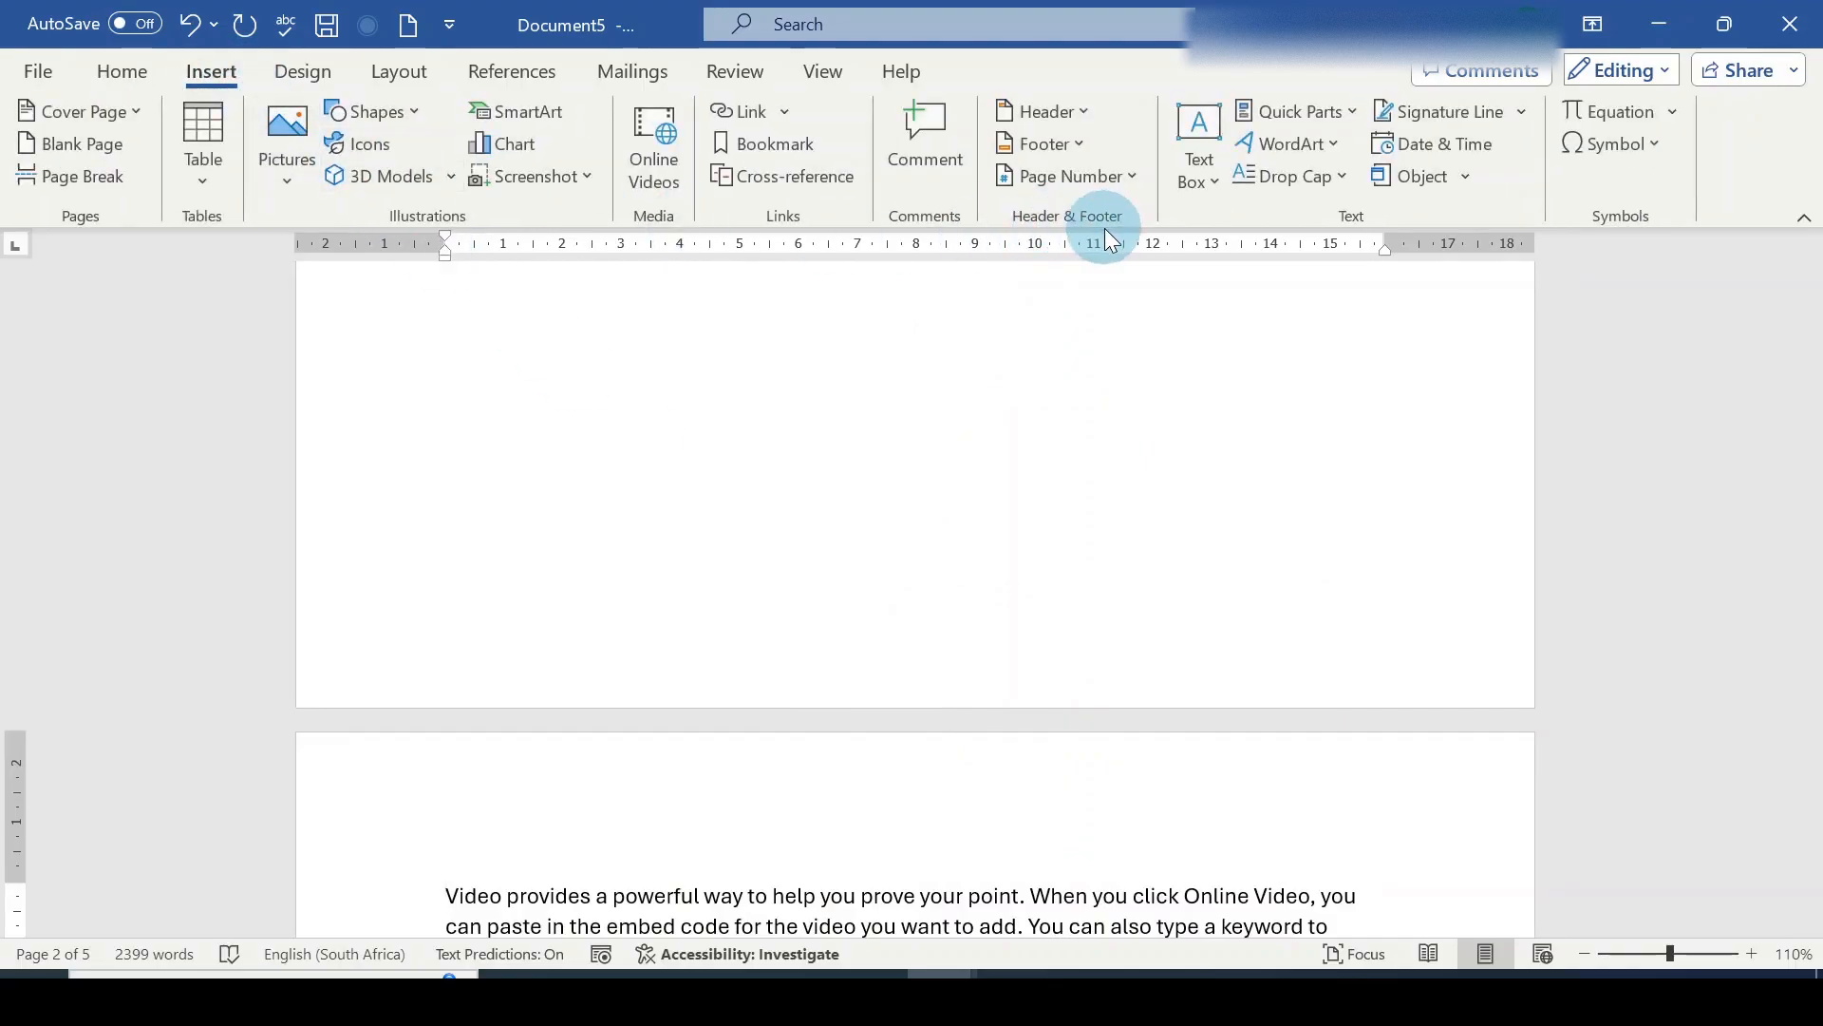
{"action": "left_click", "coordinate": [1133, 175]}
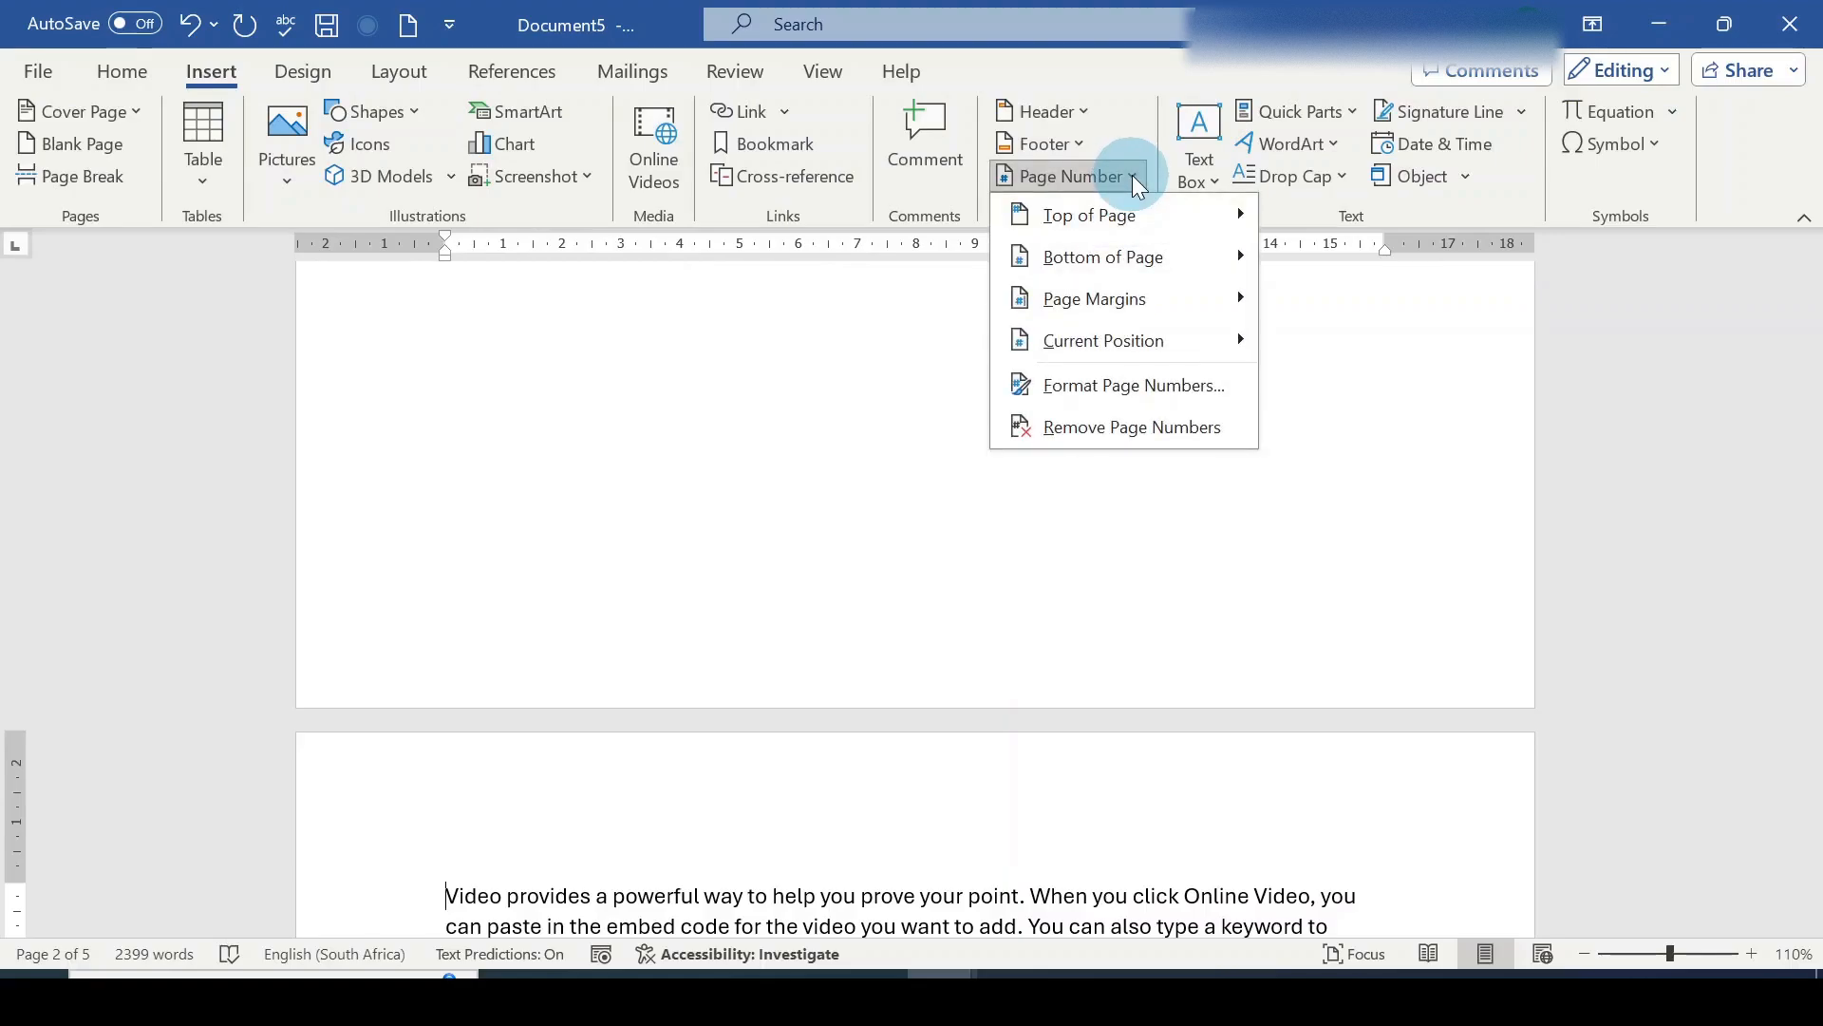
{"action": "left_click", "coordinate": [1240, 257]}
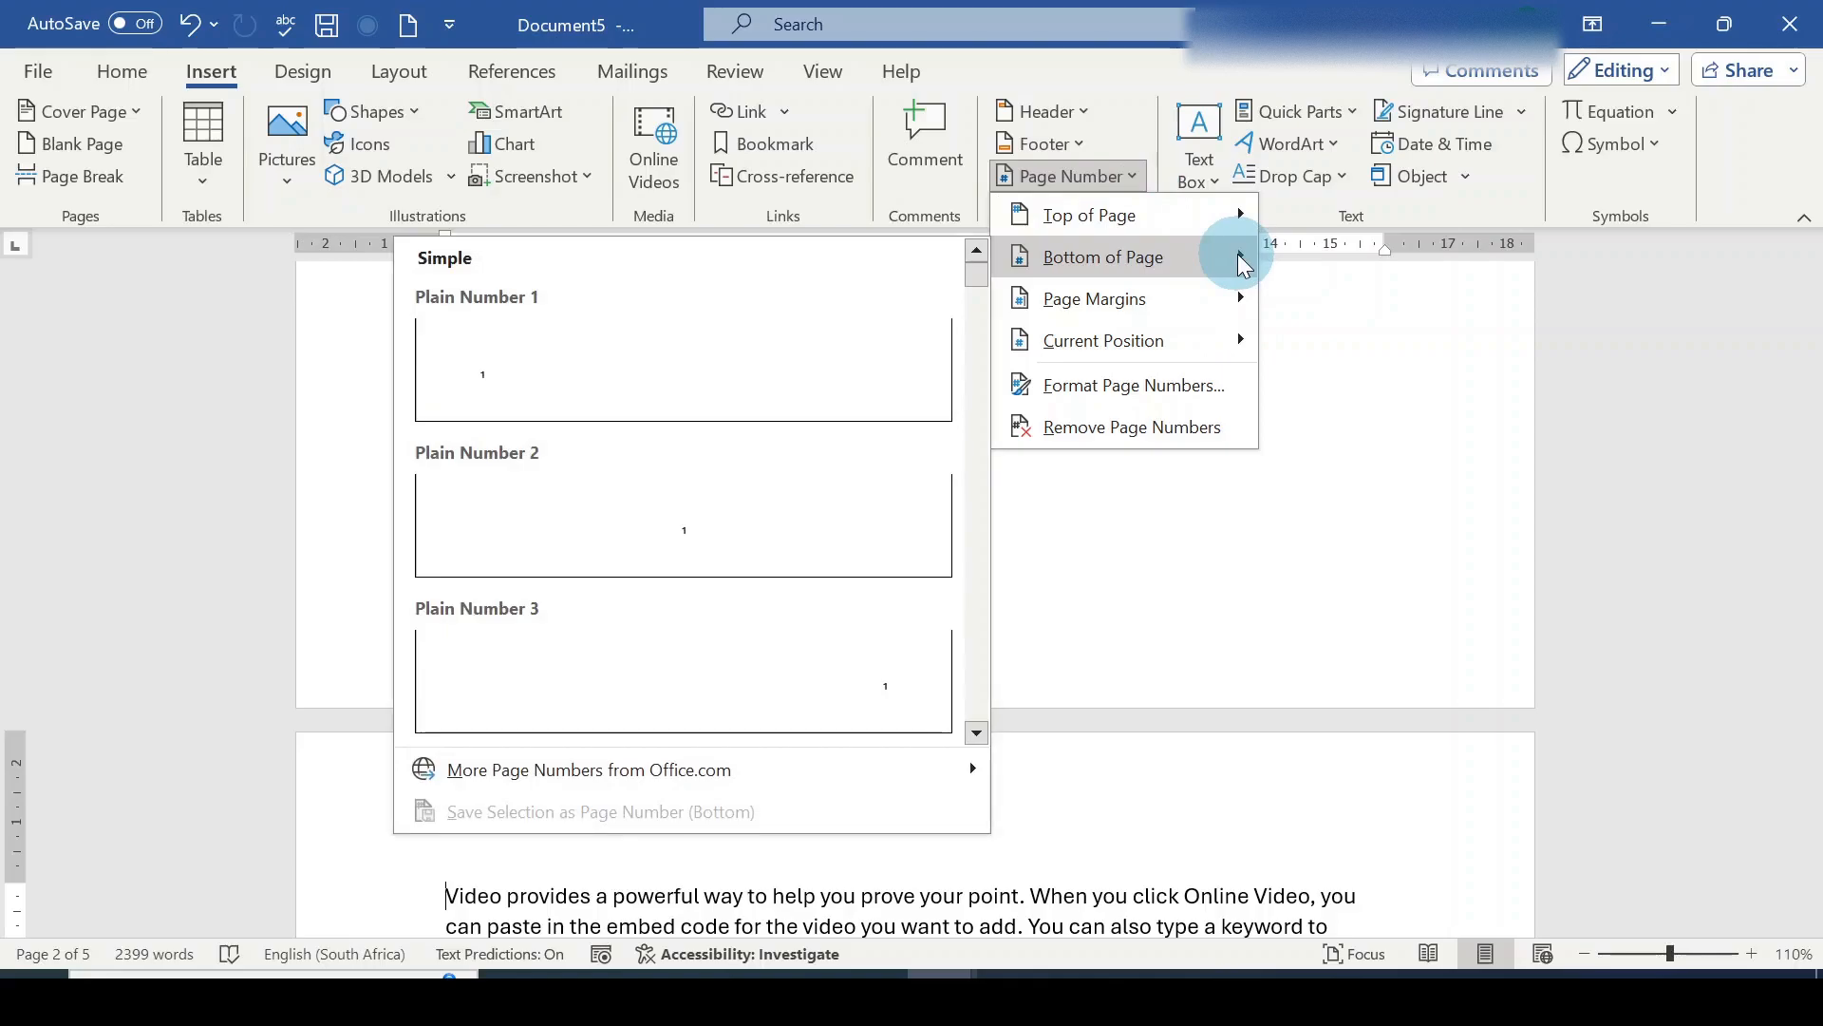
{"action": "left_click", "coordinate": [882, 666]}
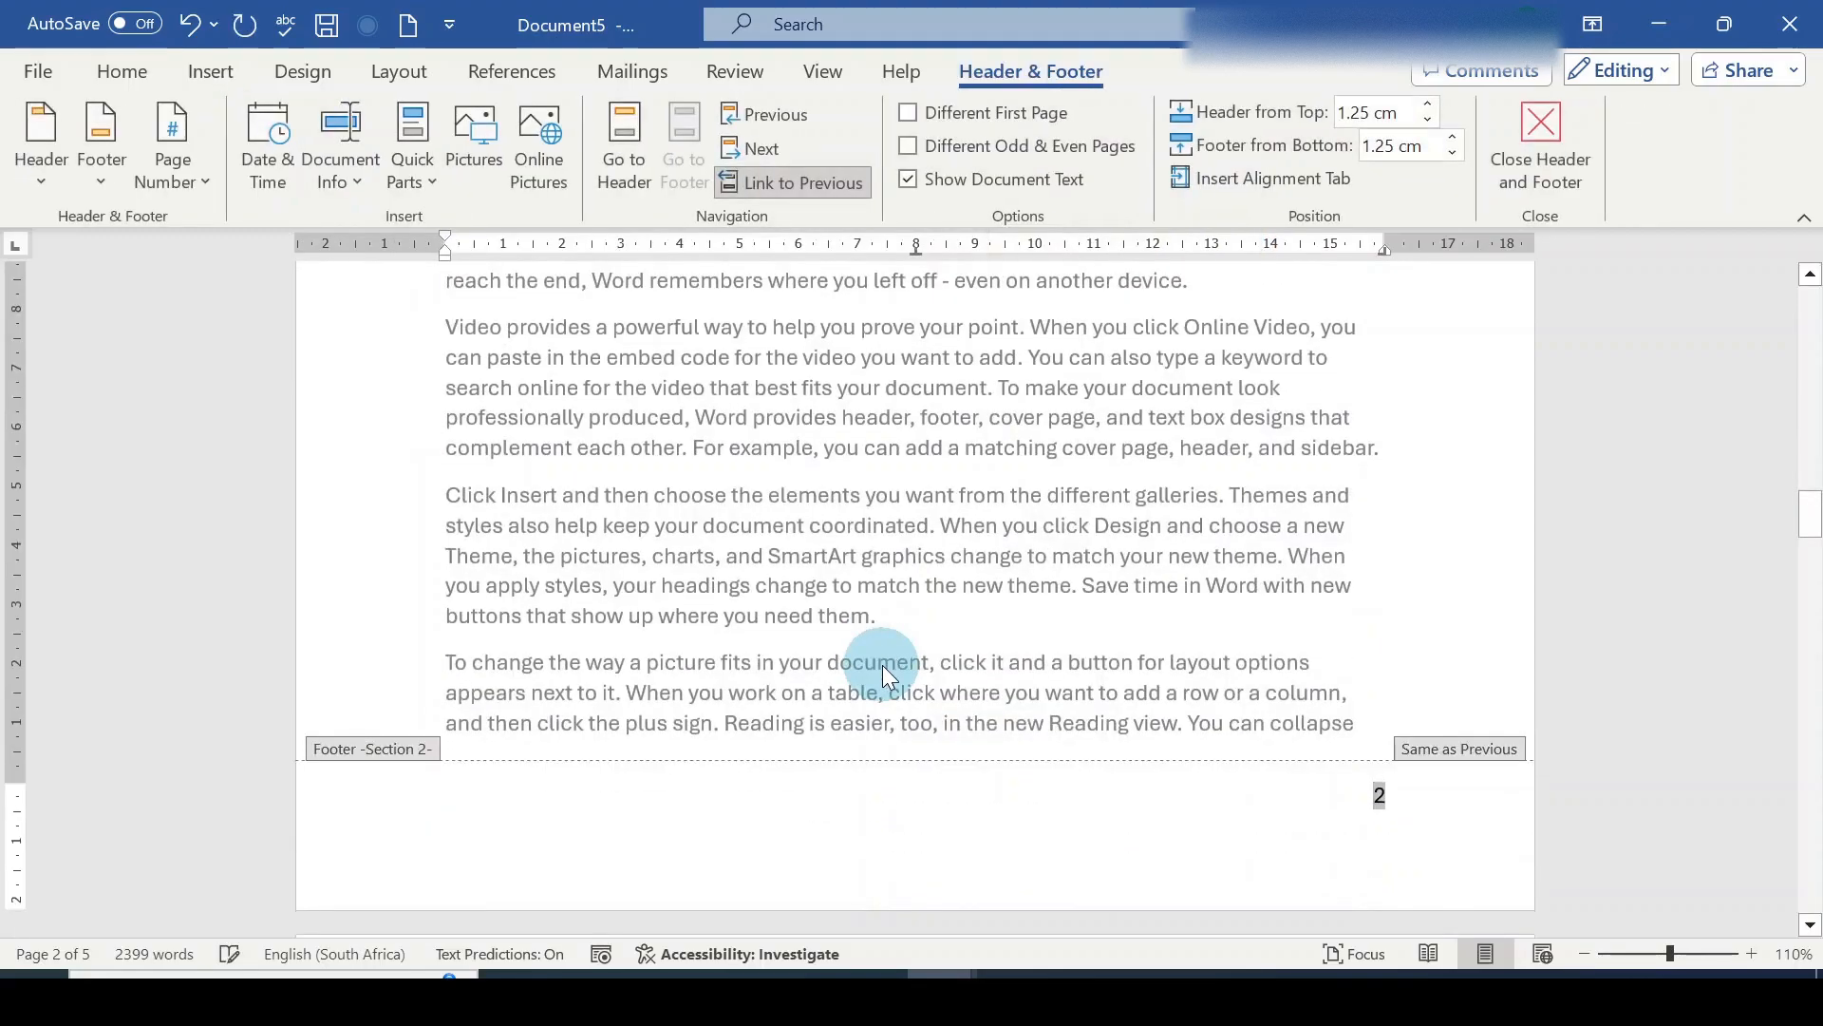
Compare the section 1 header and footer, and turn off Link to Previous for the section 2 footer.
{"action": "scroll", "coordinate": [1353, 651], "scroll_direction": "up", "scroll_amount": 10}
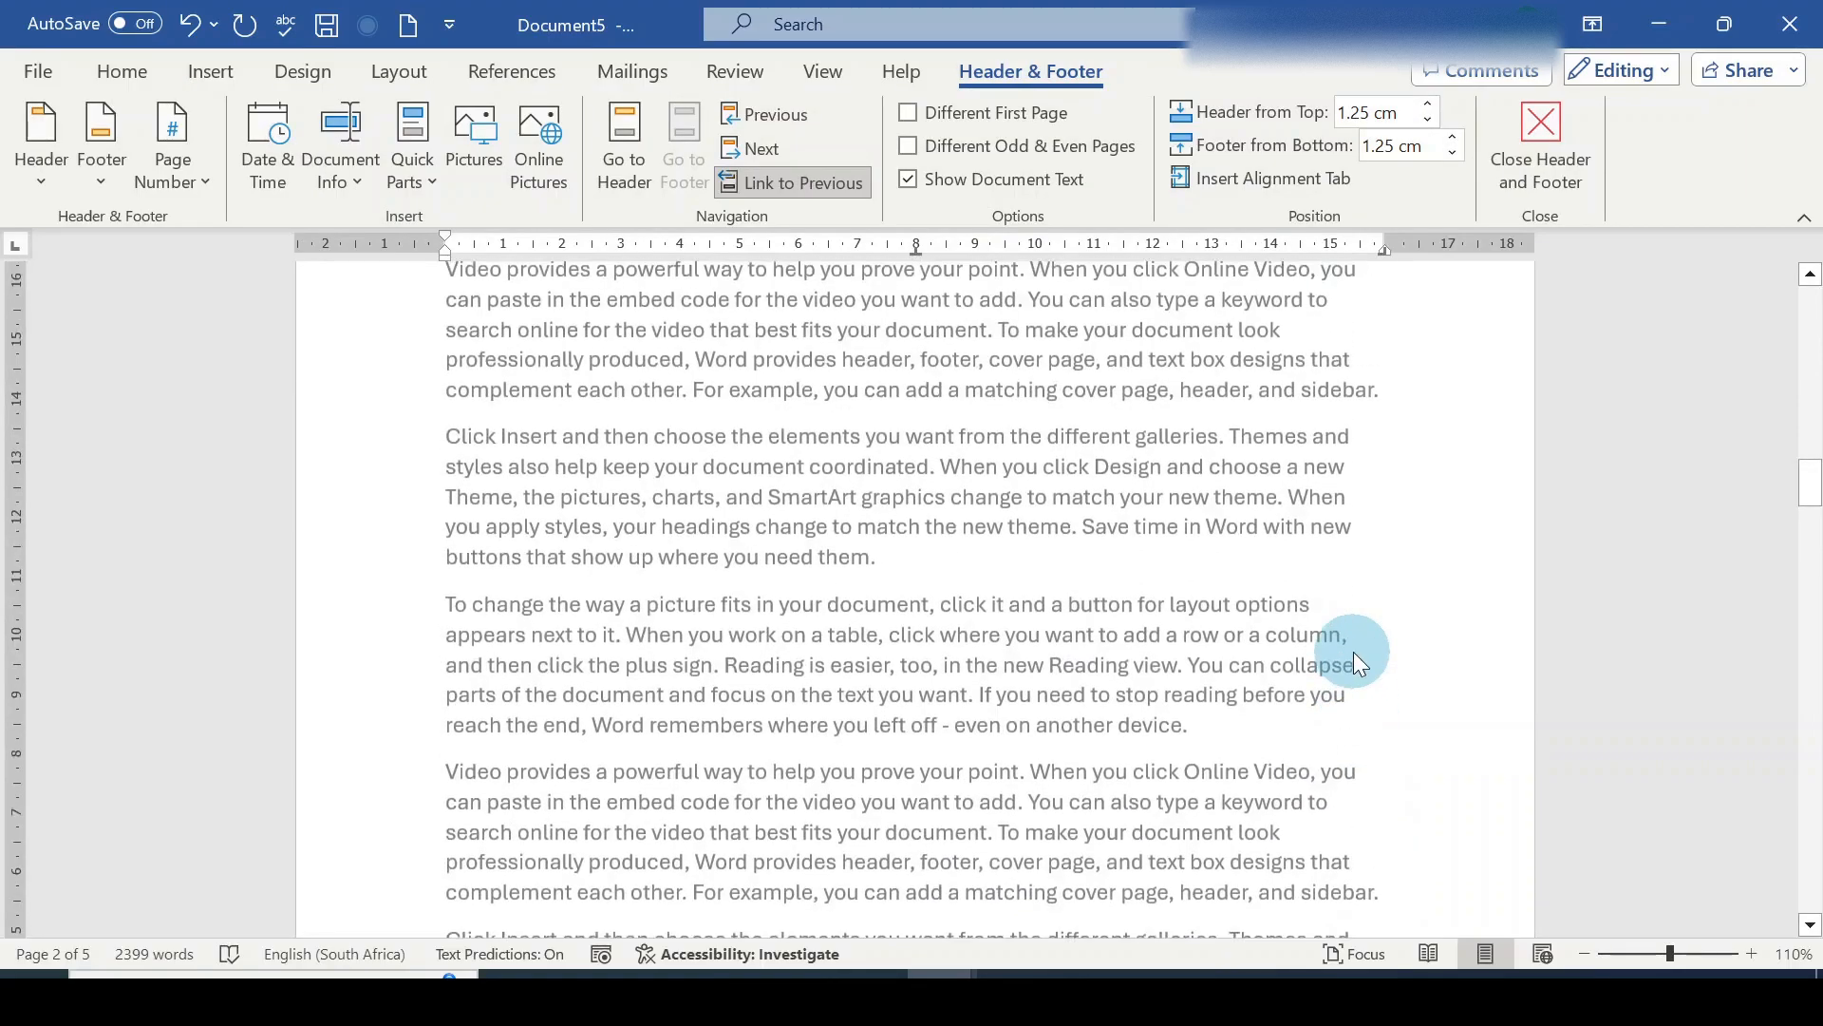
{"action": "scroll", "coordinate": [1354, 652], "scroll_direction": "up", "scroll_amount": 10}
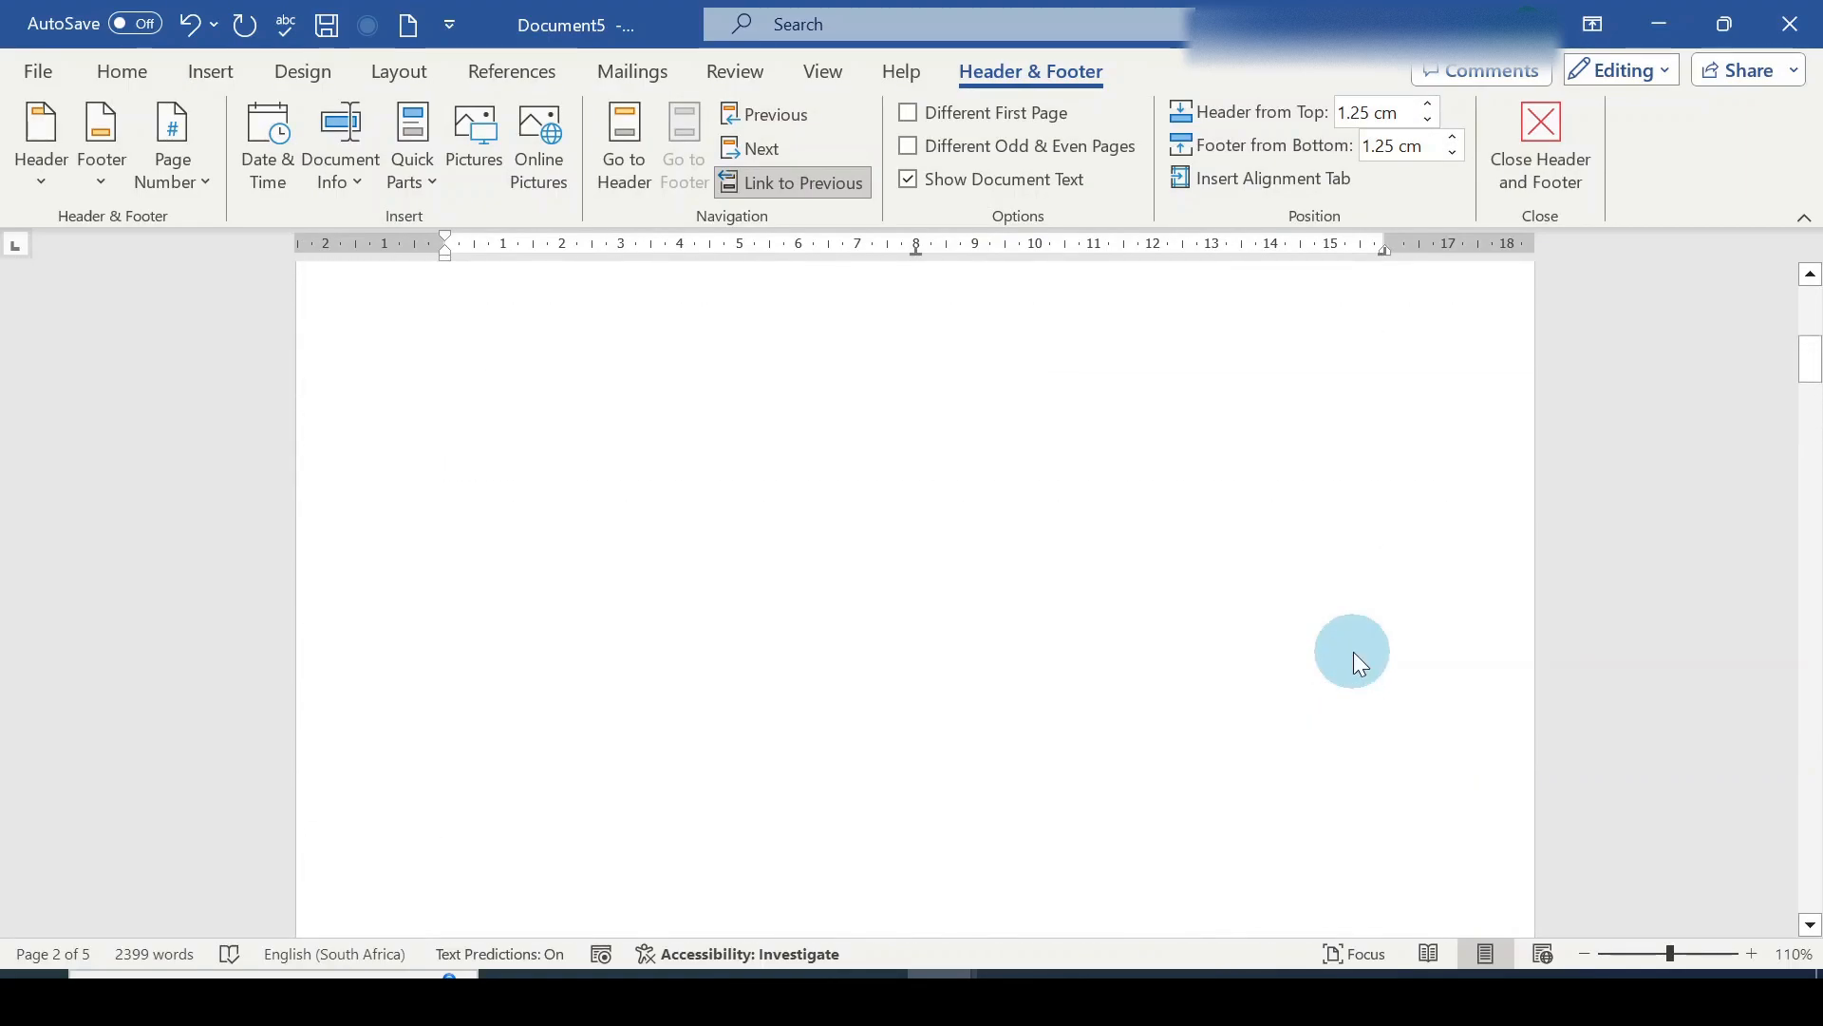
{"action": "scroll", "coordinate": [1353, 651], "scroll_direction": "up", "scroll_amount": 5}
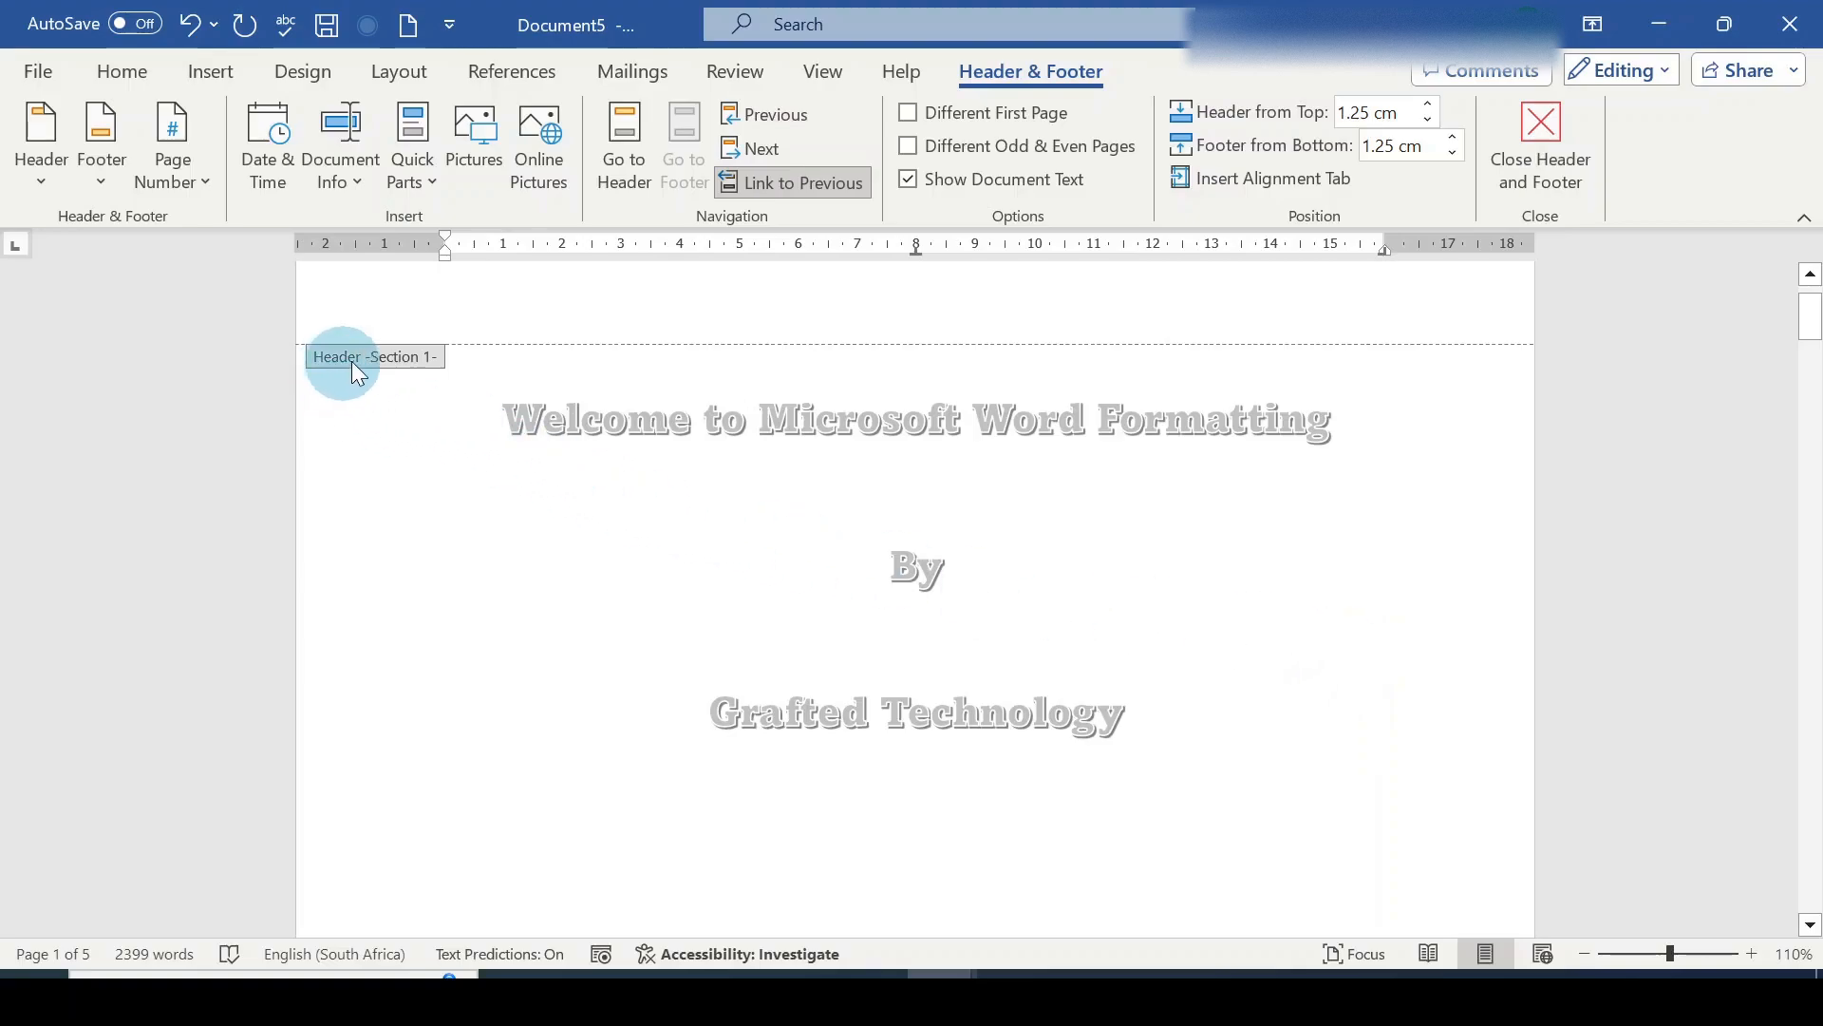
{"action": "scroll", "coordinate": [542, 554], "scroll_direction": "down", "scroll_amount": 5}
{"action": "scroll", "coordinate": [540, 552], "scroll_direction": "down", "scroll_amount": 4}
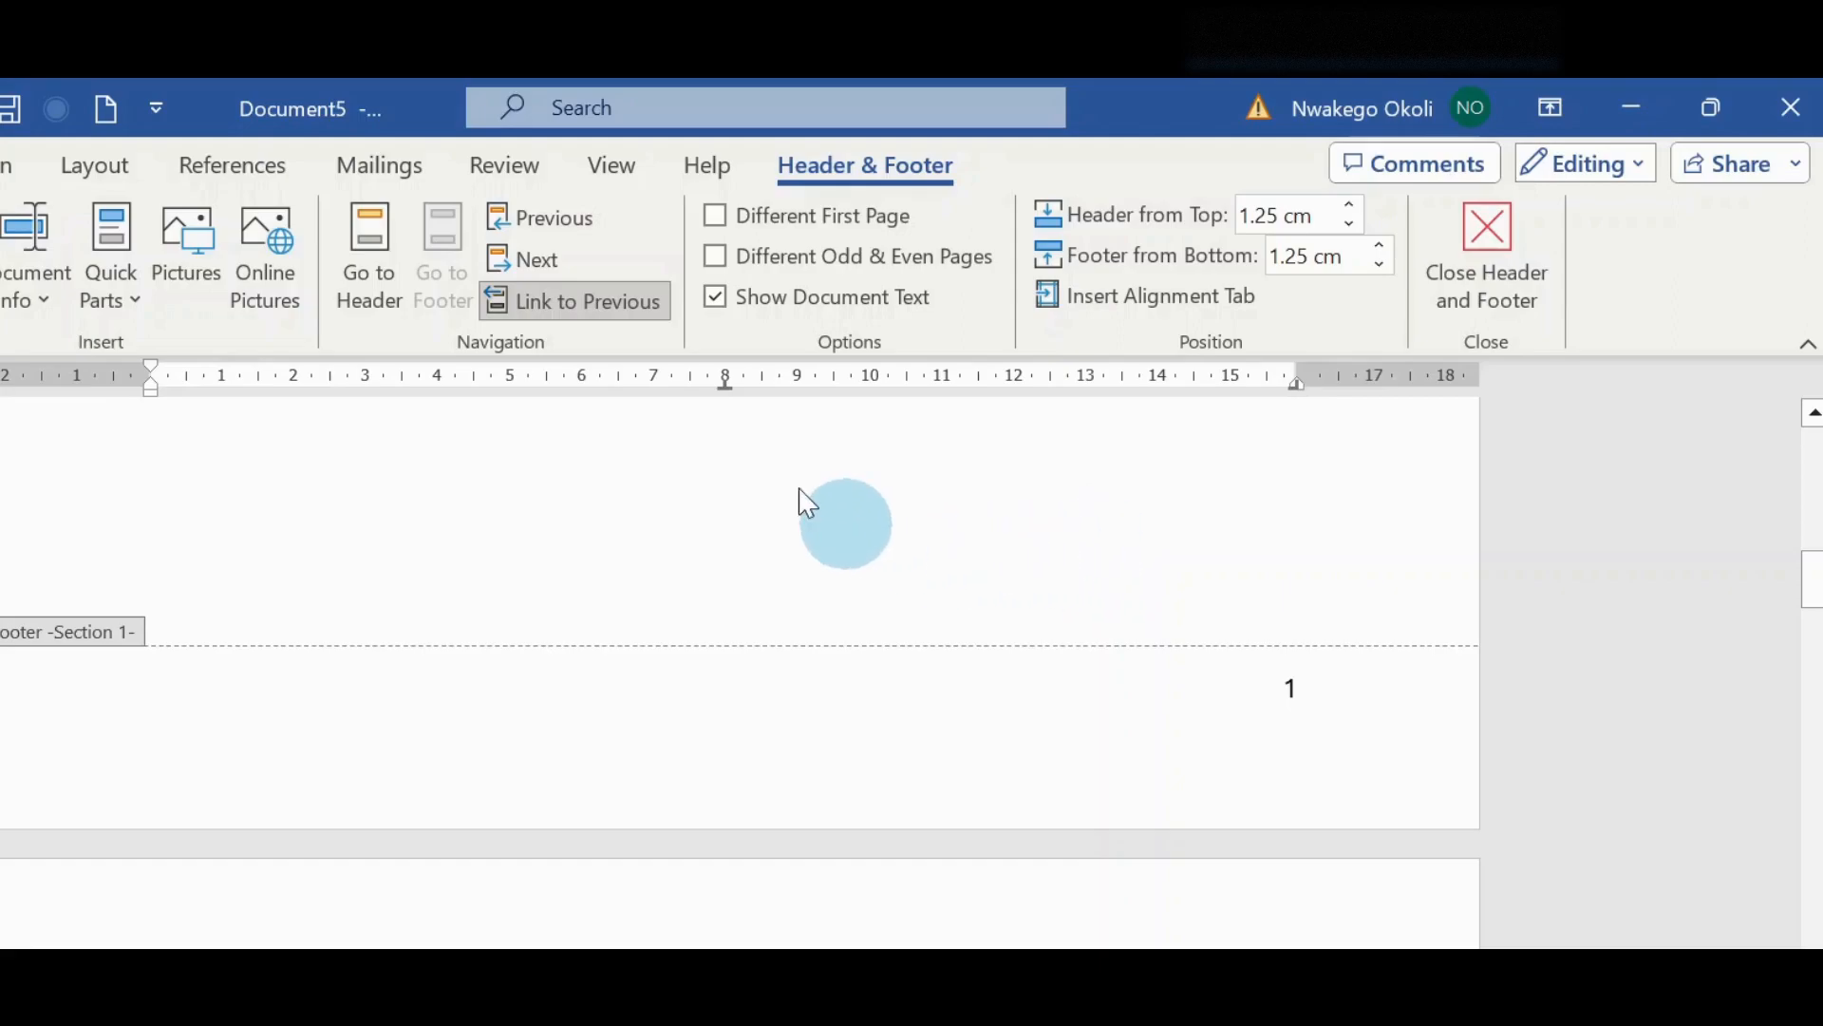
{"action": "left_click", "coordinate": [556, 301]}
Delete the page number from the title page's section 1 footer.
{"action": "scroll", "coordinate": [592, 454], "scroll_direction": "down", "scroll_amount": 5}
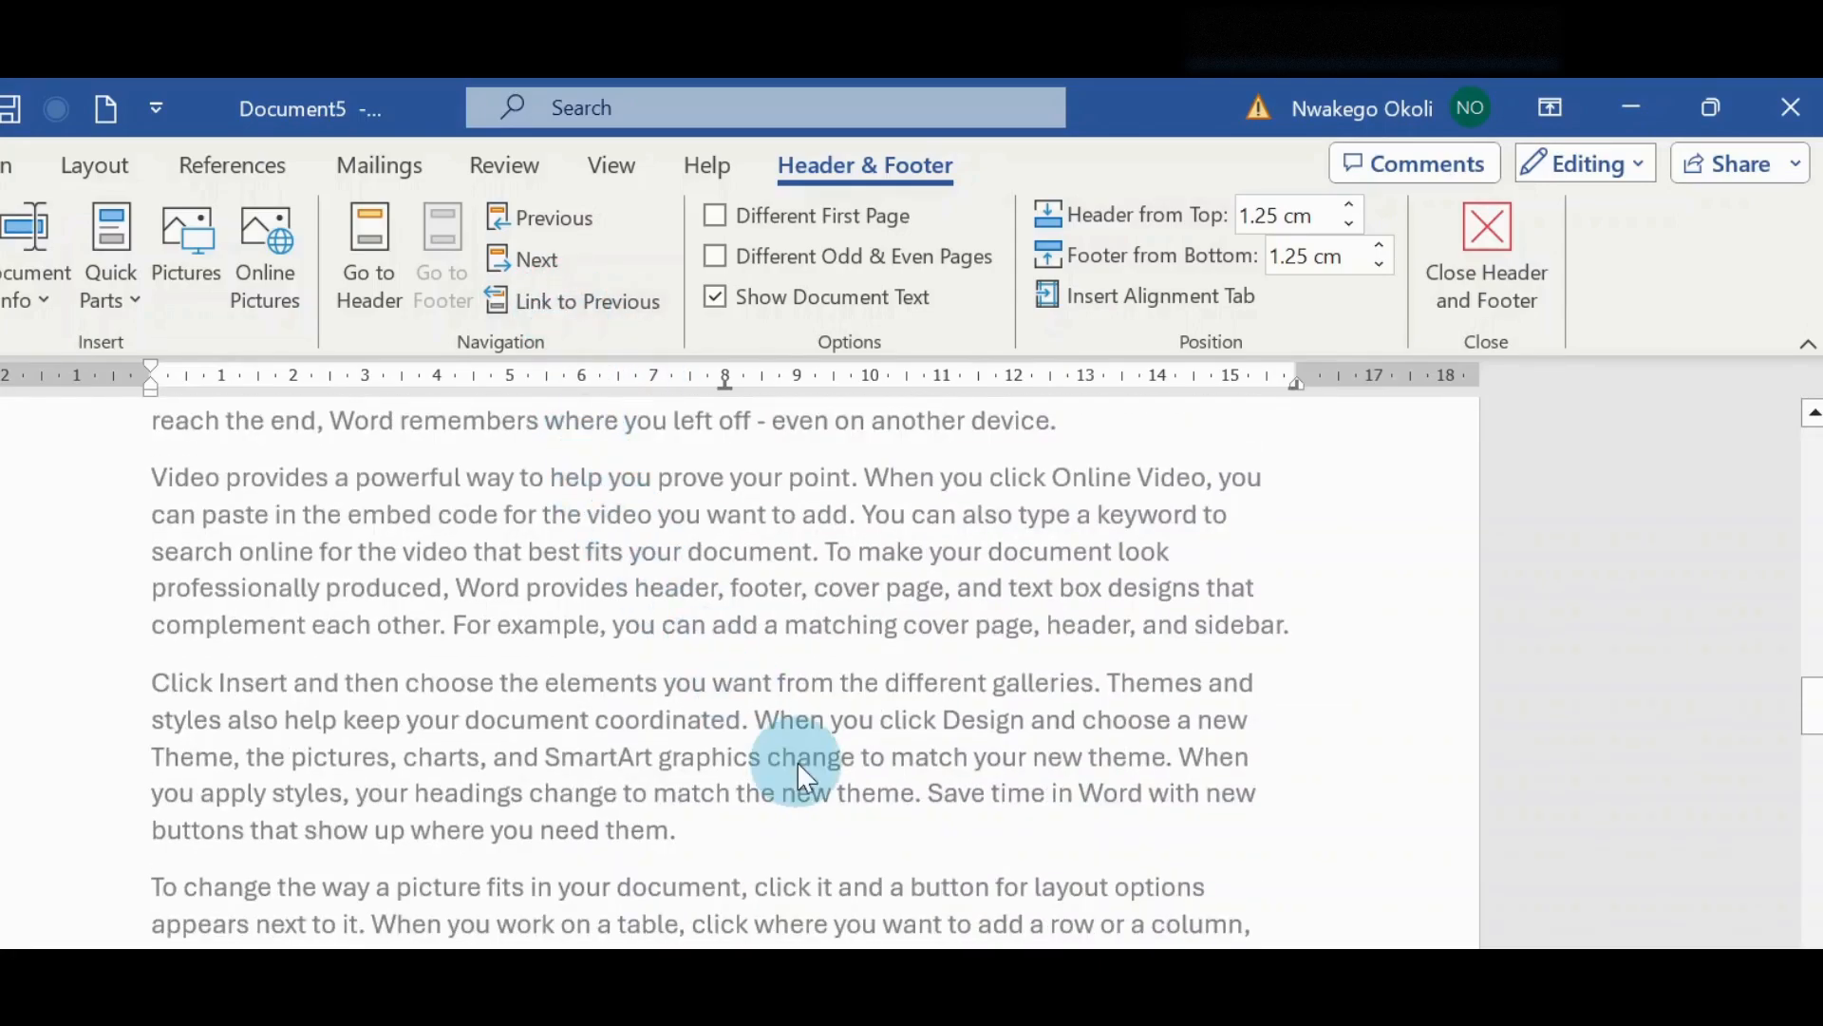
{"action": "scroll", "coordinate": [1371, 769], "scroll_direction": "down", "scroll_amount": 1}
{"action": "scroll", "coordinate": [1372, 768], "scroll_direction": "up", "scroll_amount": 10}
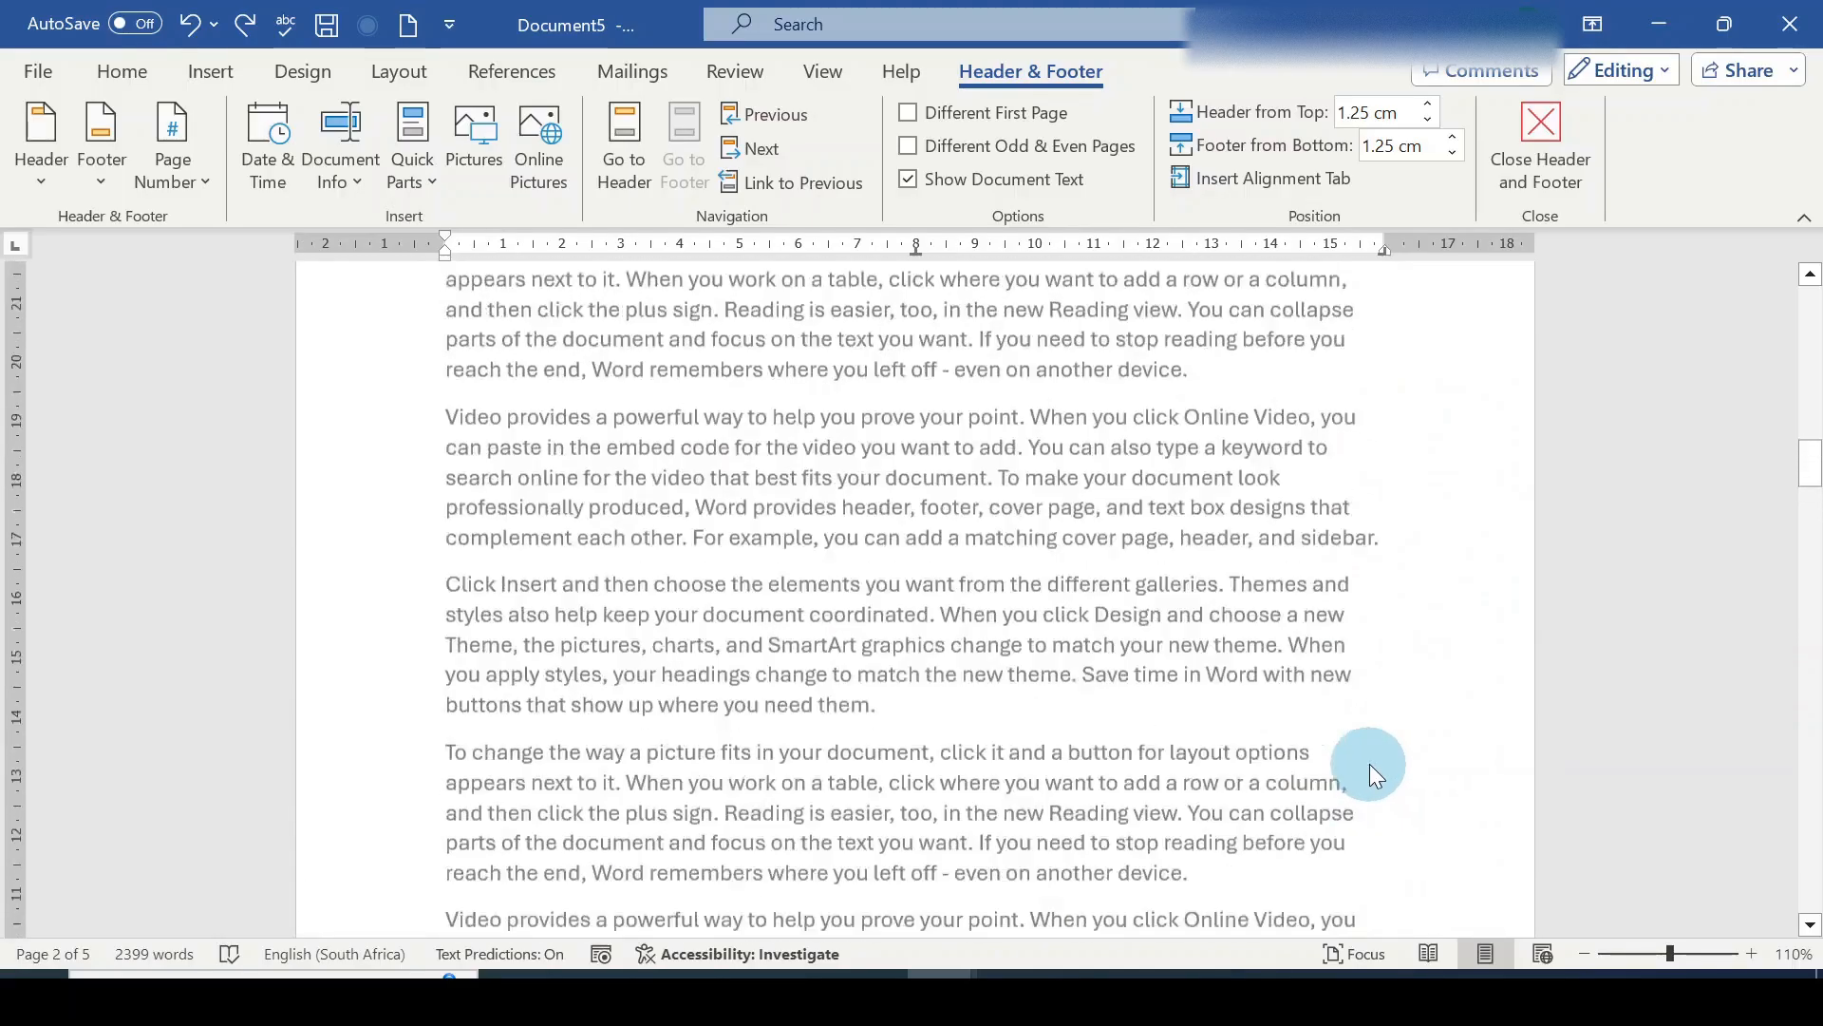
{"action": "left_click", "coordinate": [1387, 300]}
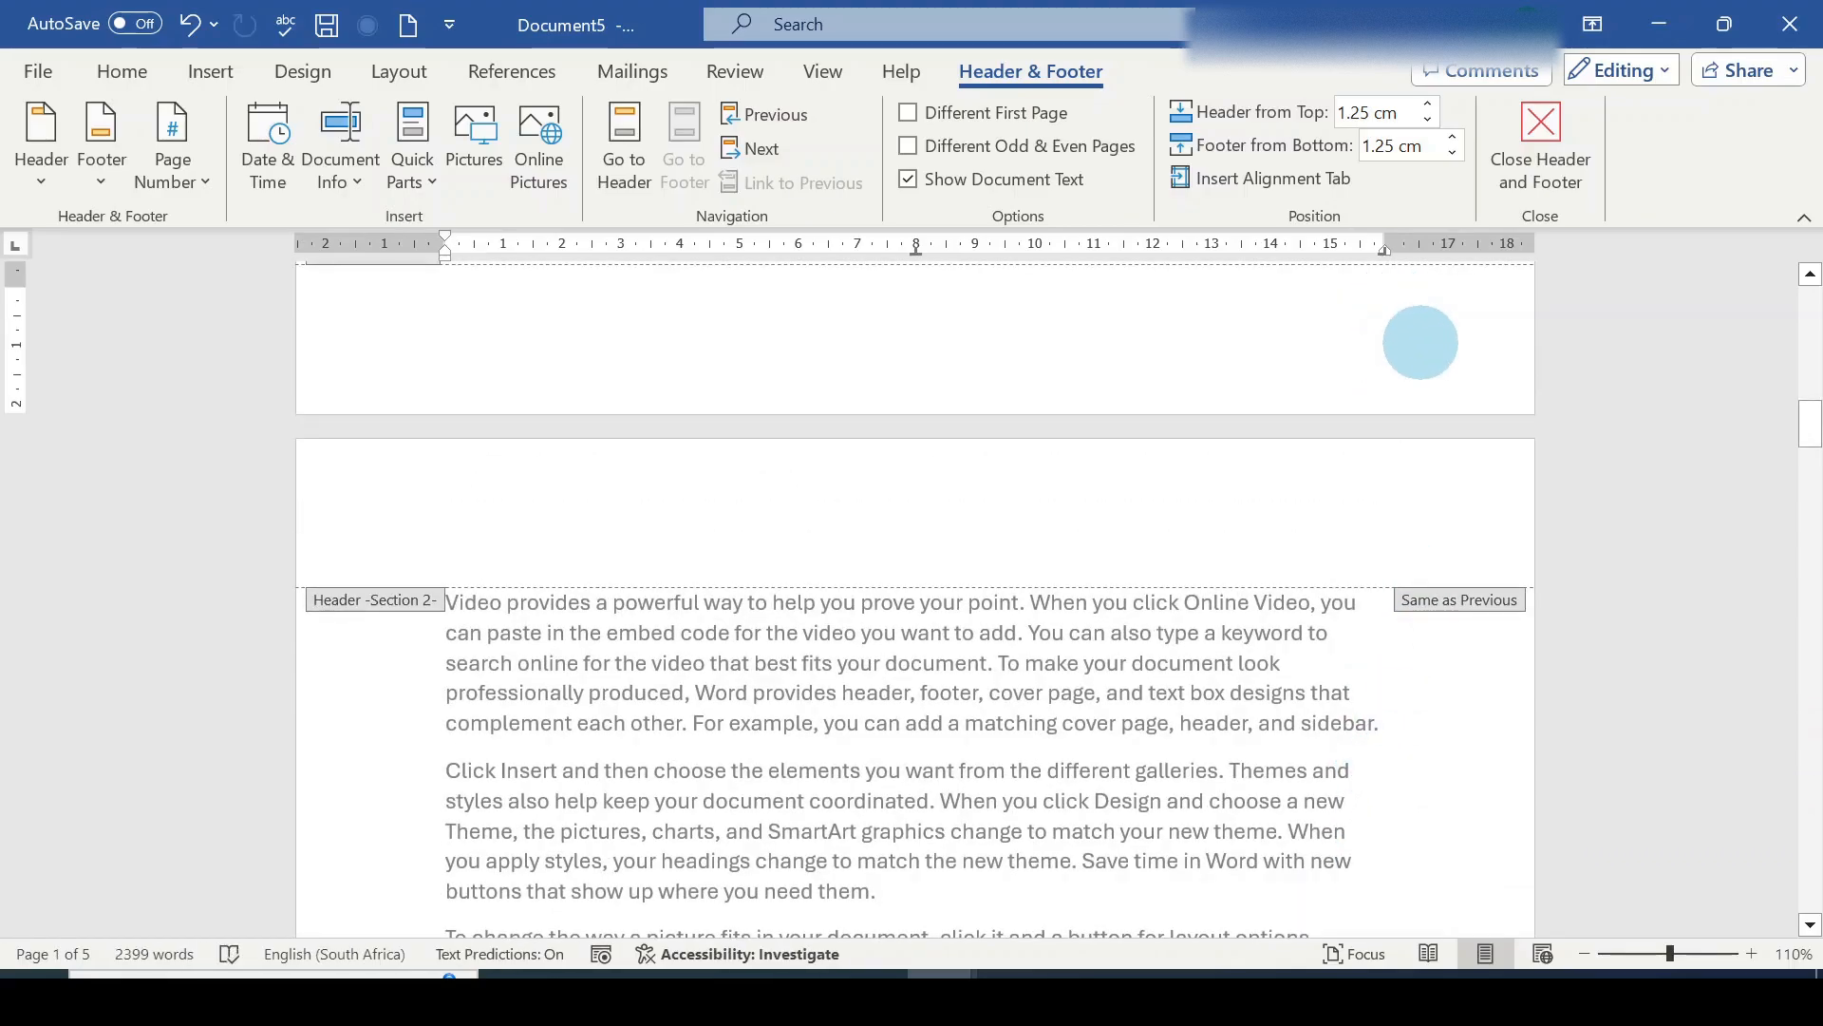
Delete the page number from the section 2 footer and check the footers of the following pages.
{"action": "scroll", "coordinate": [1359, 490], "scroll_direction": "down", "scroll_amount": 4}
{"action": "scroll", "coordinate": [1359, 490], "scroll_direction": "down", "scroll_amount": 3}
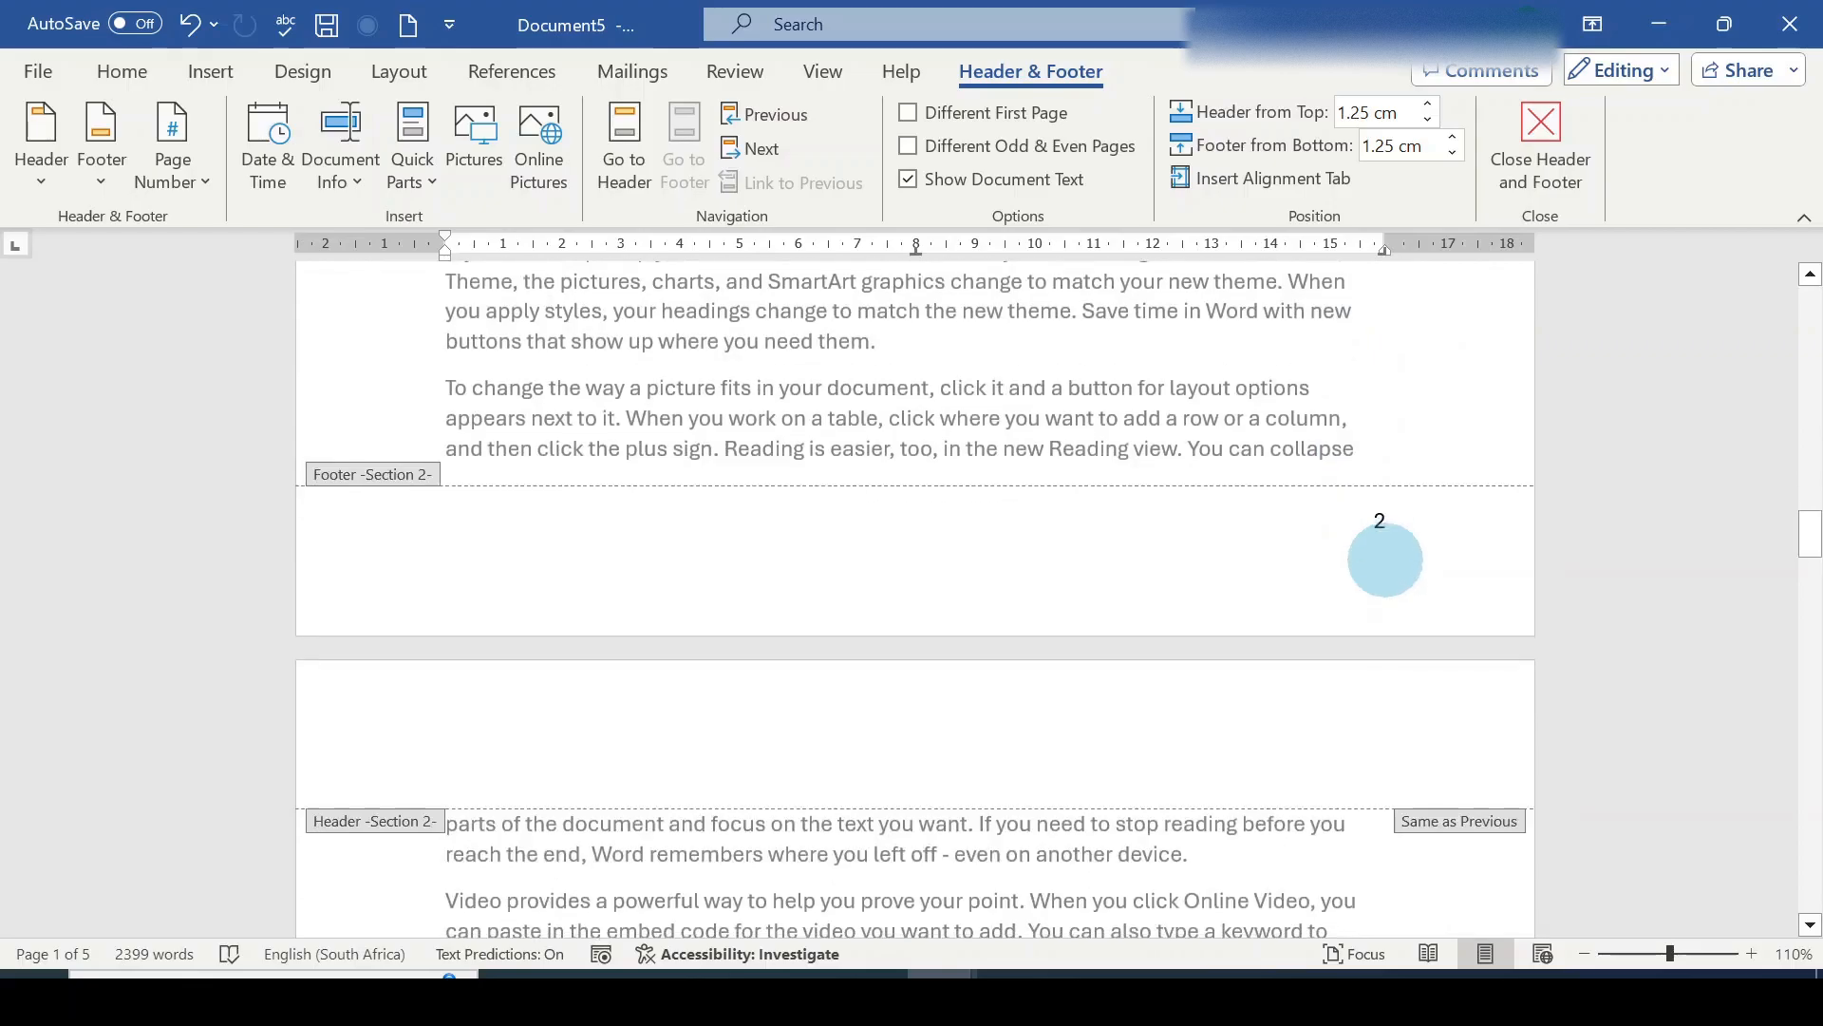
{"action": "left_click", "coordinate": [1386, 522]}
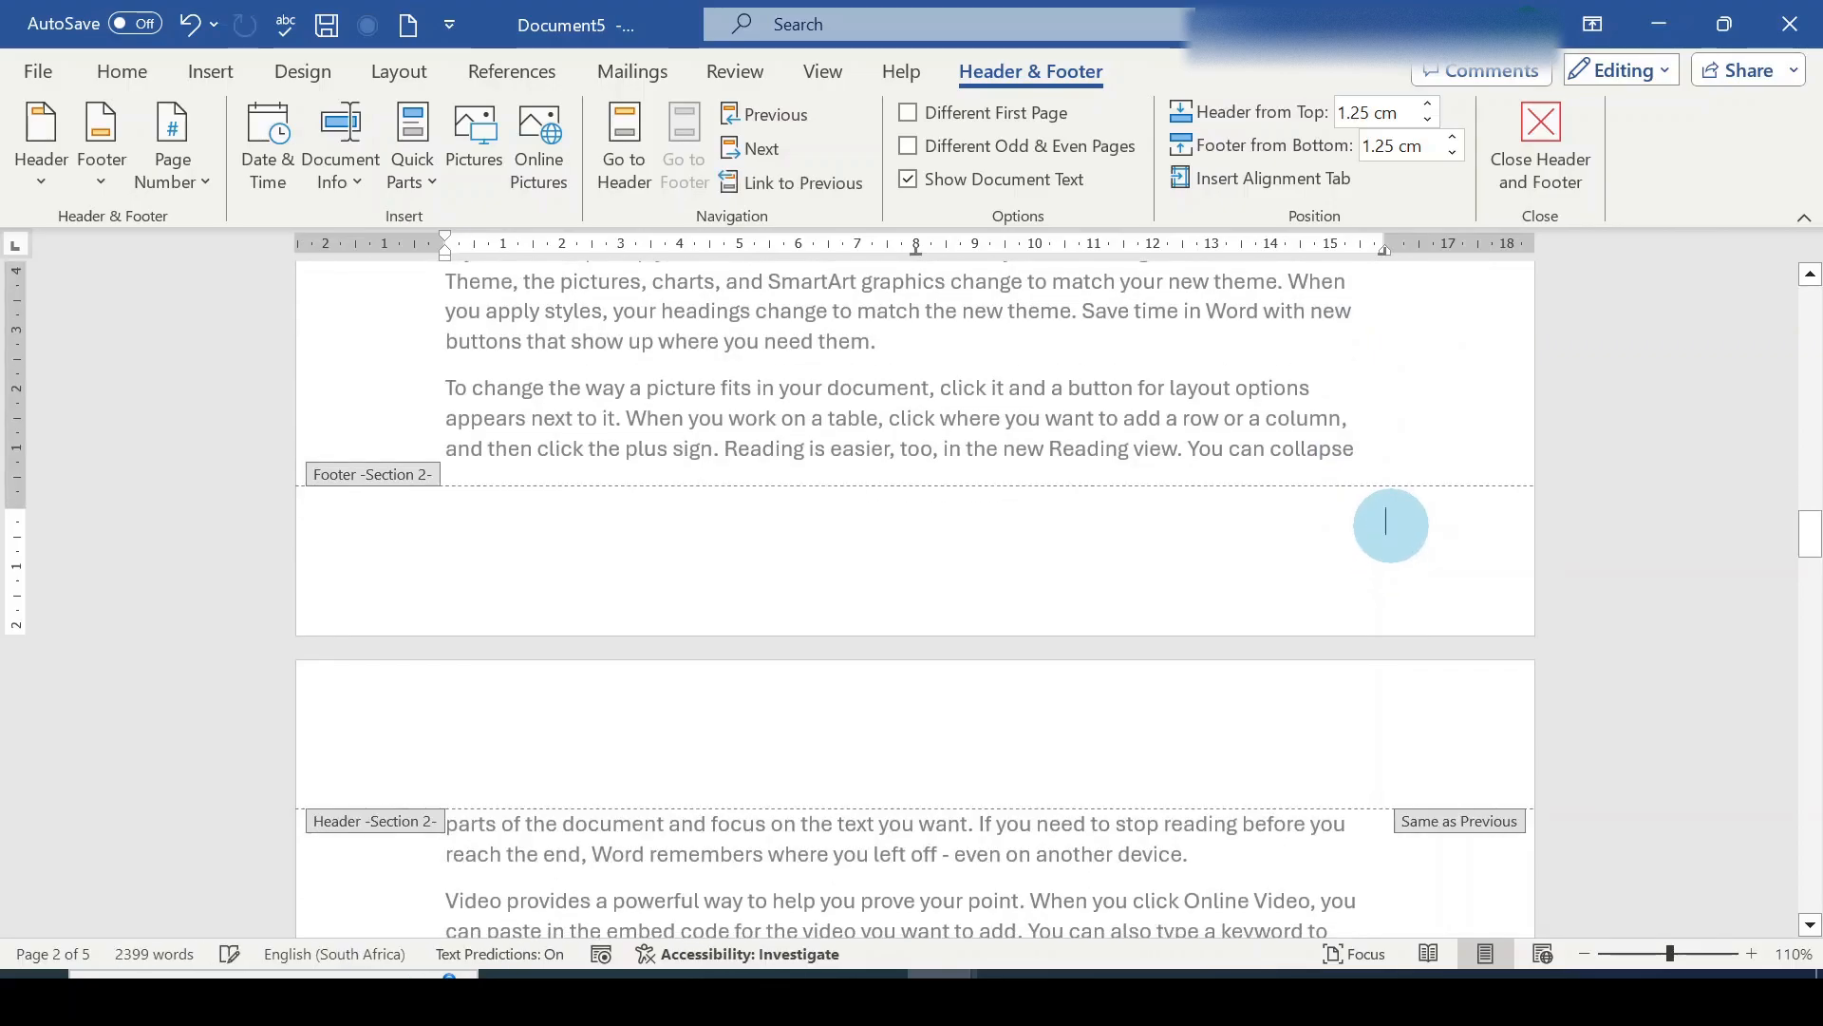
{"action": "scroll", "coordinate": [1365, 597], "scroll_direction": "down", "scroll_amount": 10}
{"action": "scroll", "coordinate": [1367, 599], "scroll_direction": "down", "scroll_amount": 6}
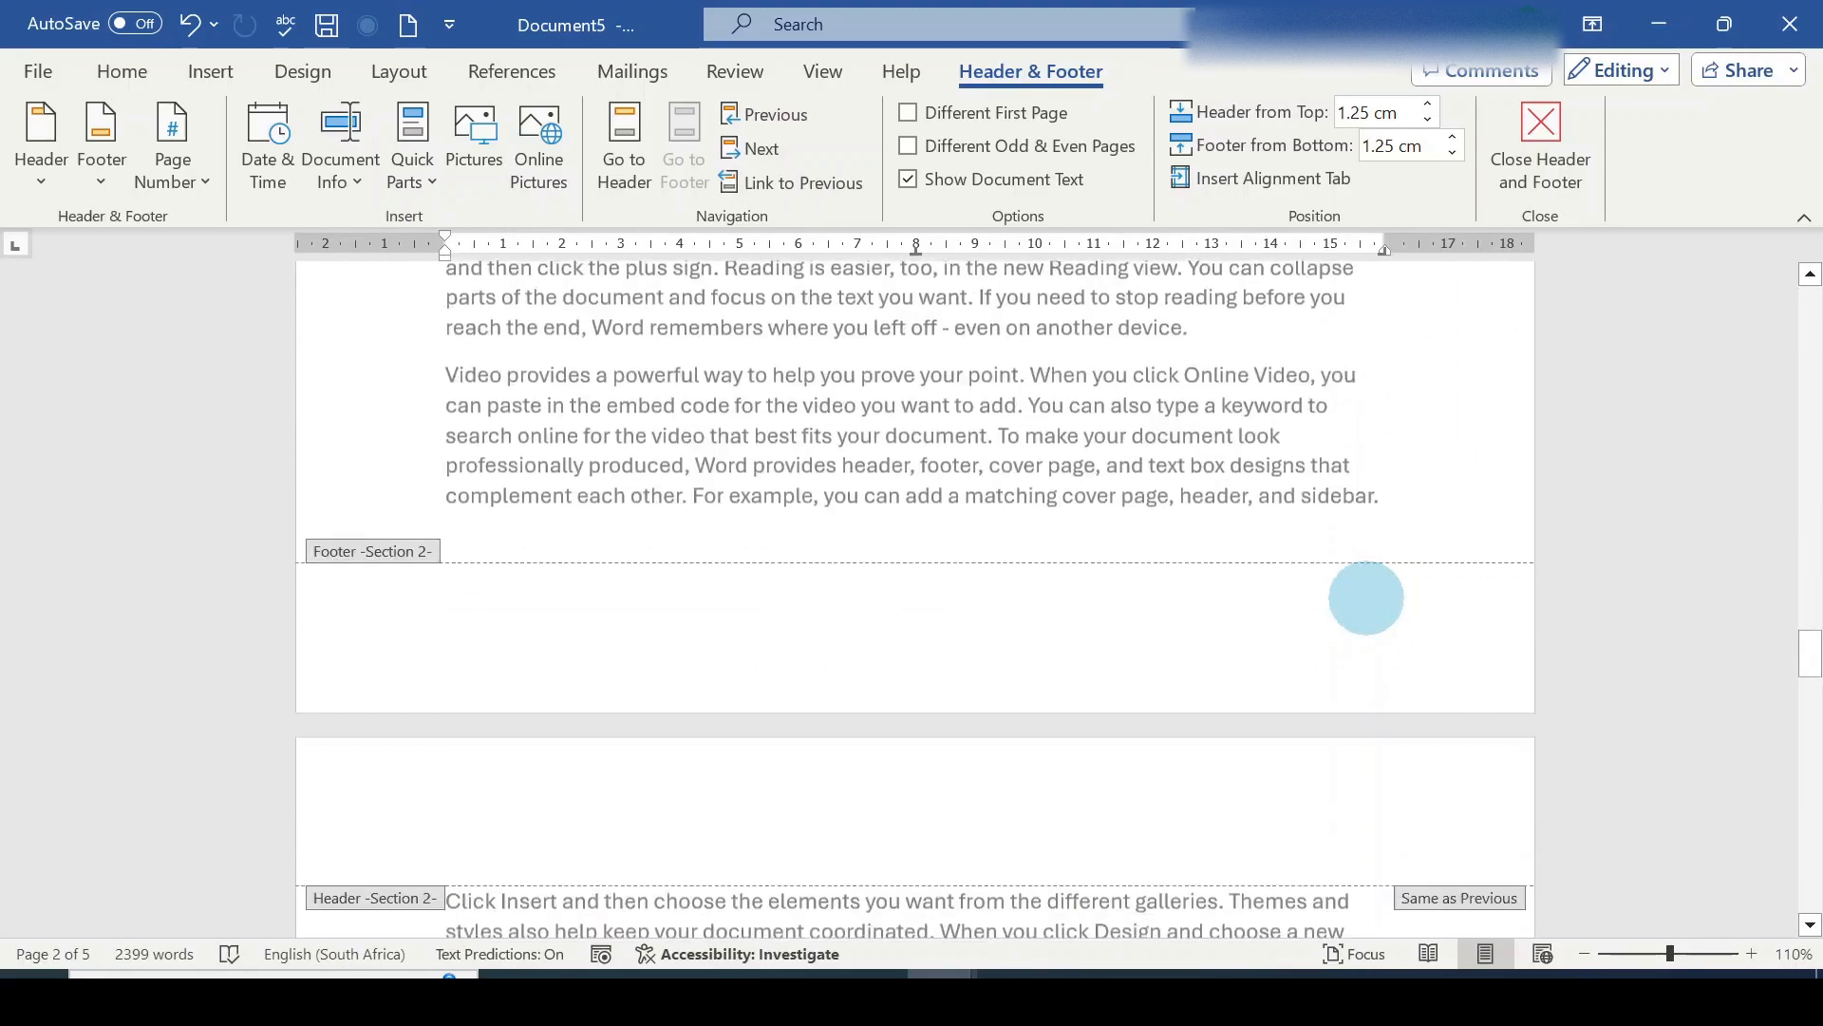
{"action": "scroll", "coordinate": [1401, 626], "scroll_direction": "up", "scroll_amount": 1}
{"action": "scroll", "coordinate": [1400, 626], "scroll_direction": "down", "scroll_amount": 8}
{"action": "scroll", "coordinate": [1400, 624], "scroll_direction": "up", "scroll_amount": 10}
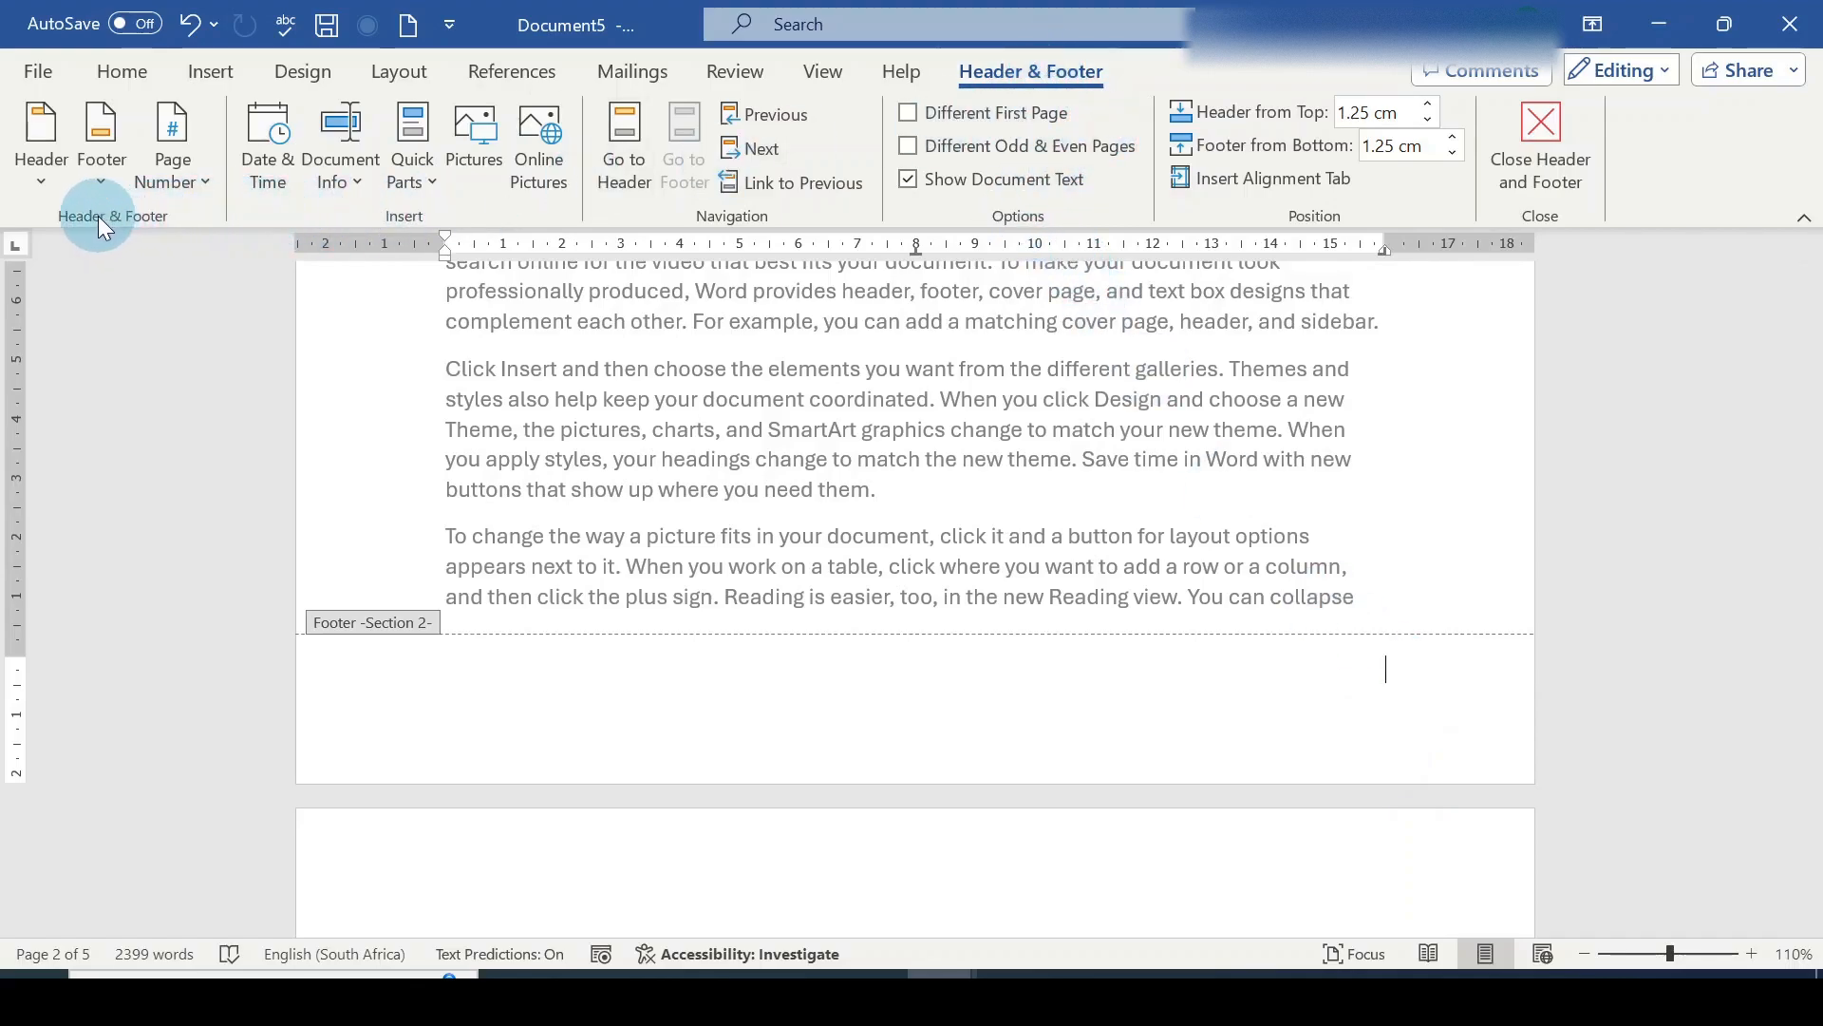
Insert a Plain Number 3 page number at the bottom of the section 2 pages and check the title page's footer.
{"action": "left_click", "coordinate": [206, 189]}
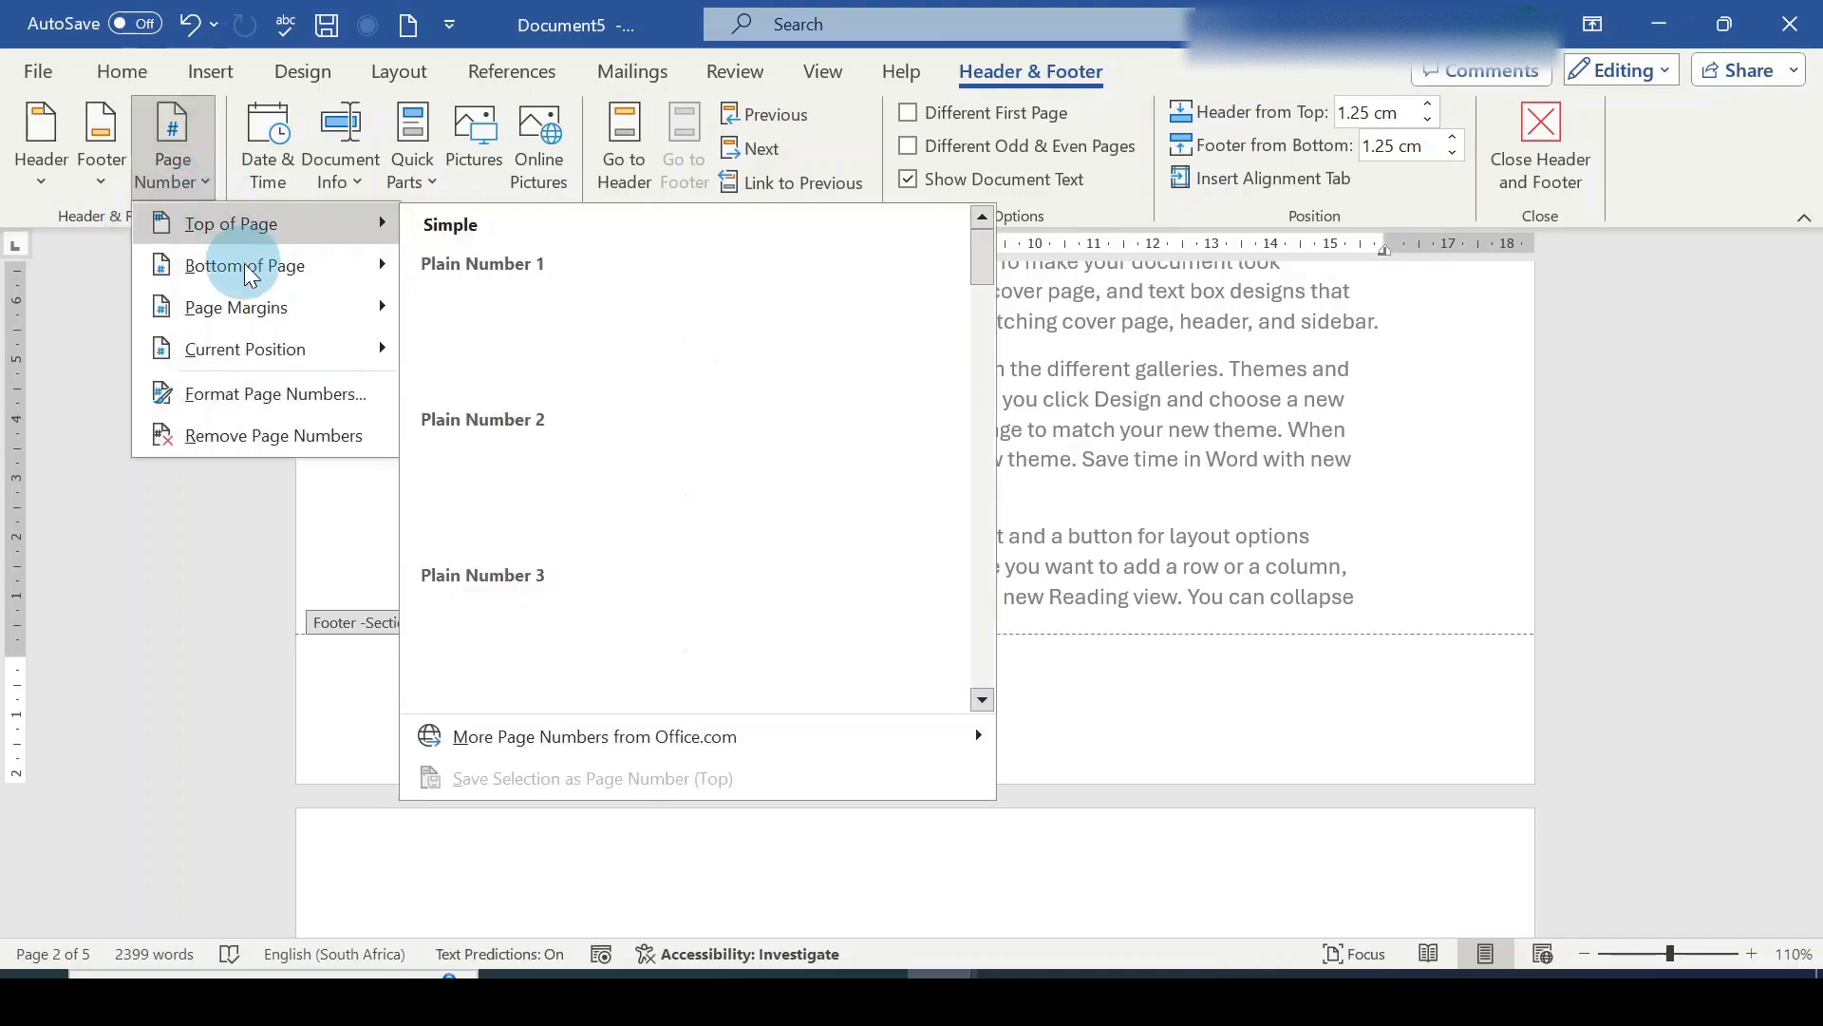
{"action": "mouse_move", "coordinate": [244, 263]}
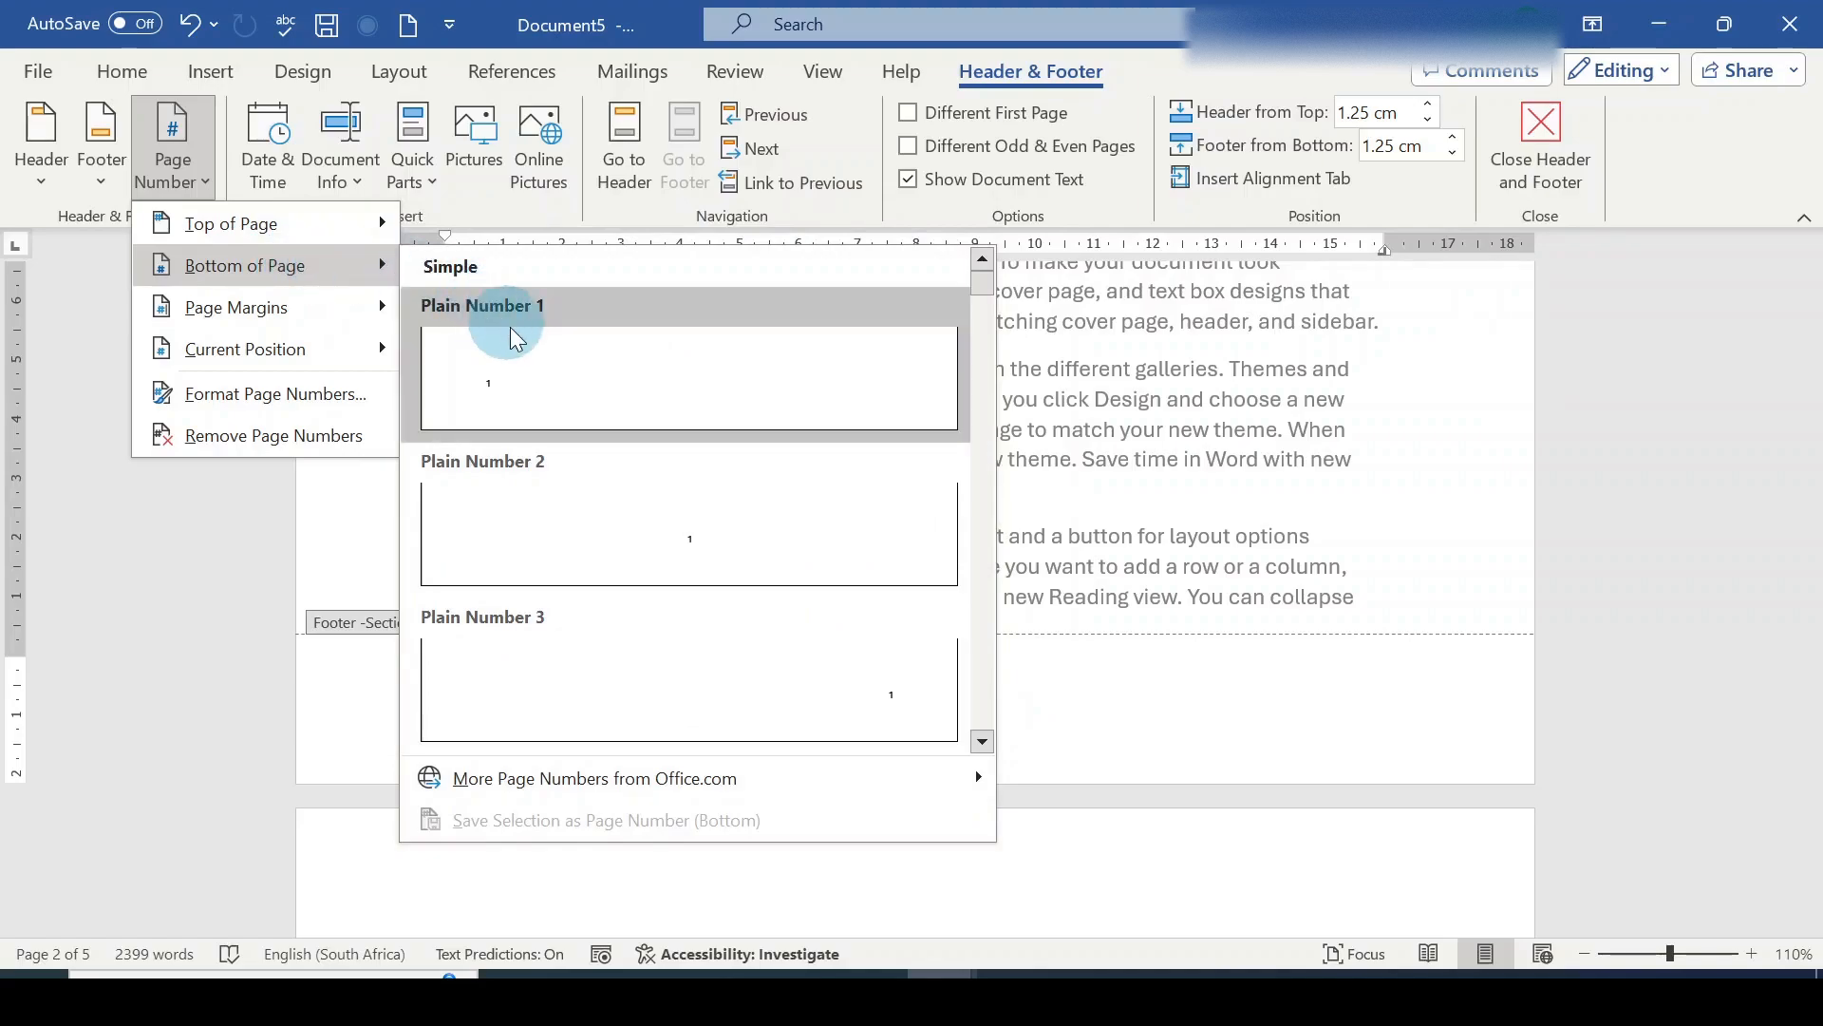
{"action": "left_click", "coordinate": [717, 669]}
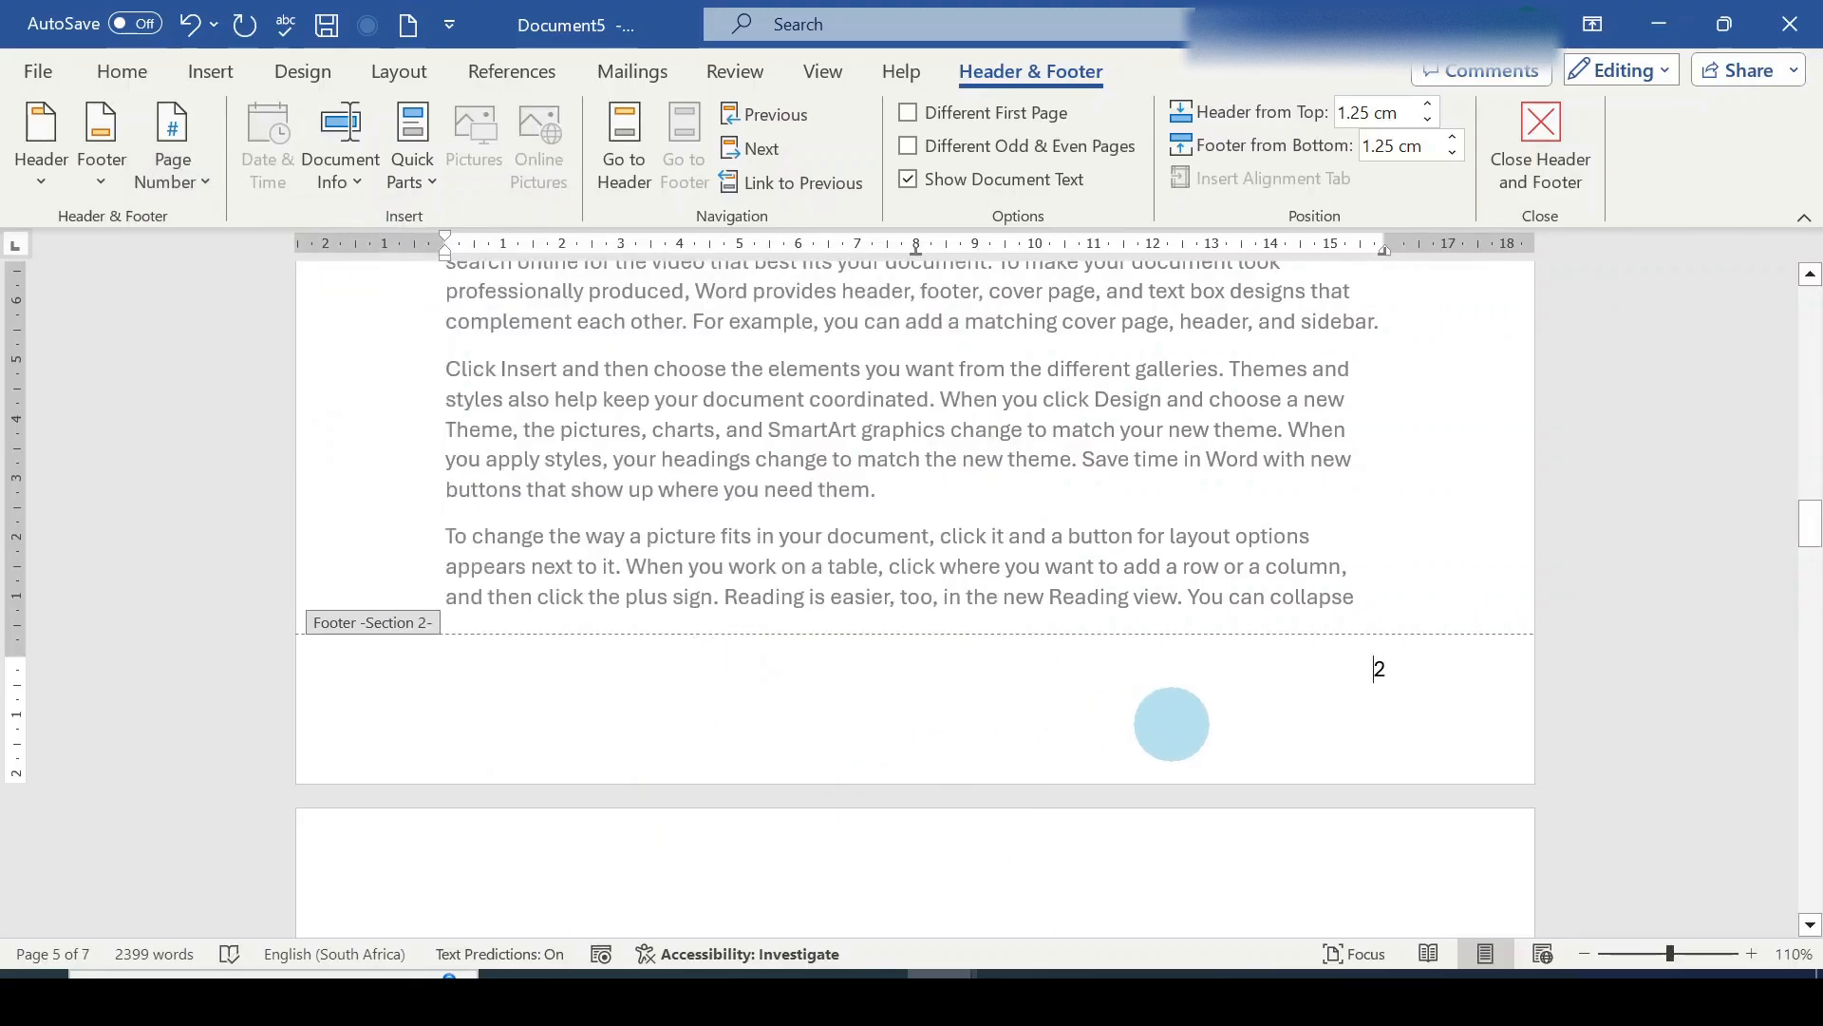
{"action": "scroll", "coordinate": [1367, 577], "scroll_direction": "up", "scroll_amount": 3}
{"action": "scroll", "coordinate": [1365, 573], "scroll_direction": "up", "scroll_amount": 10}
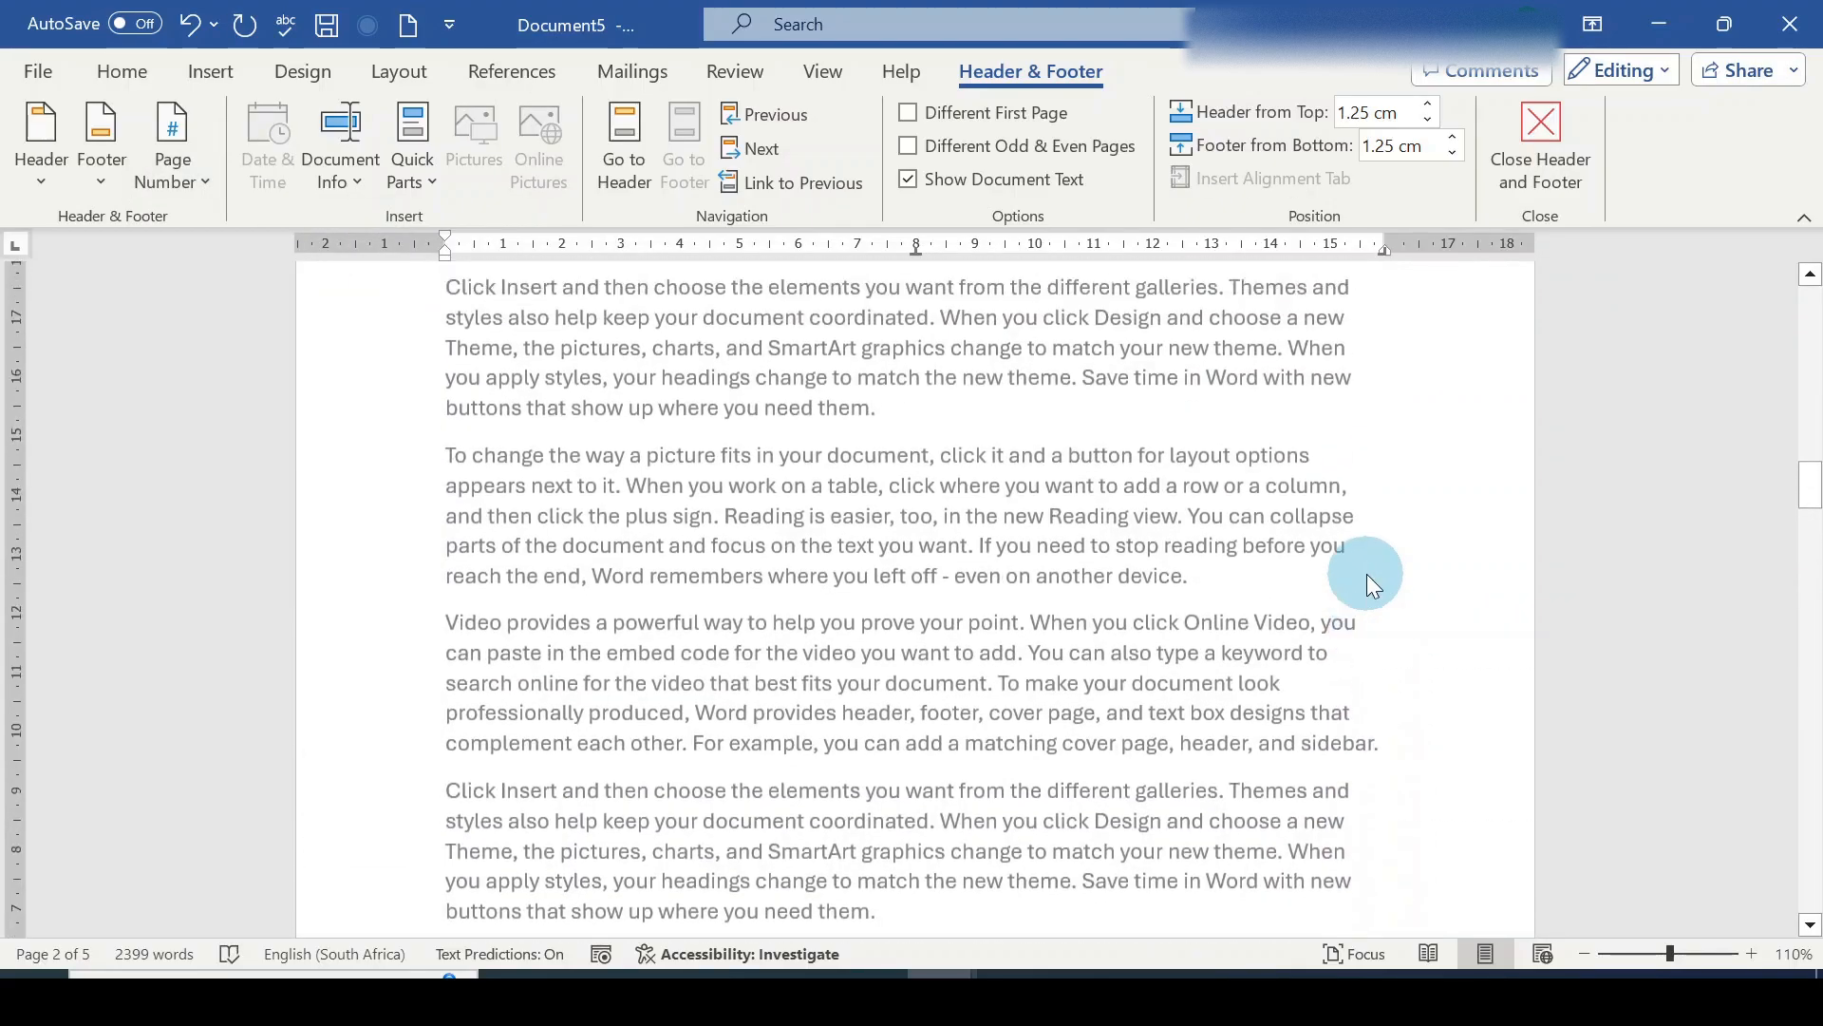
{"action": "scroll", "coordinate": [1366, 574], "scroll_direction": "up", "scroll_amount": 5}
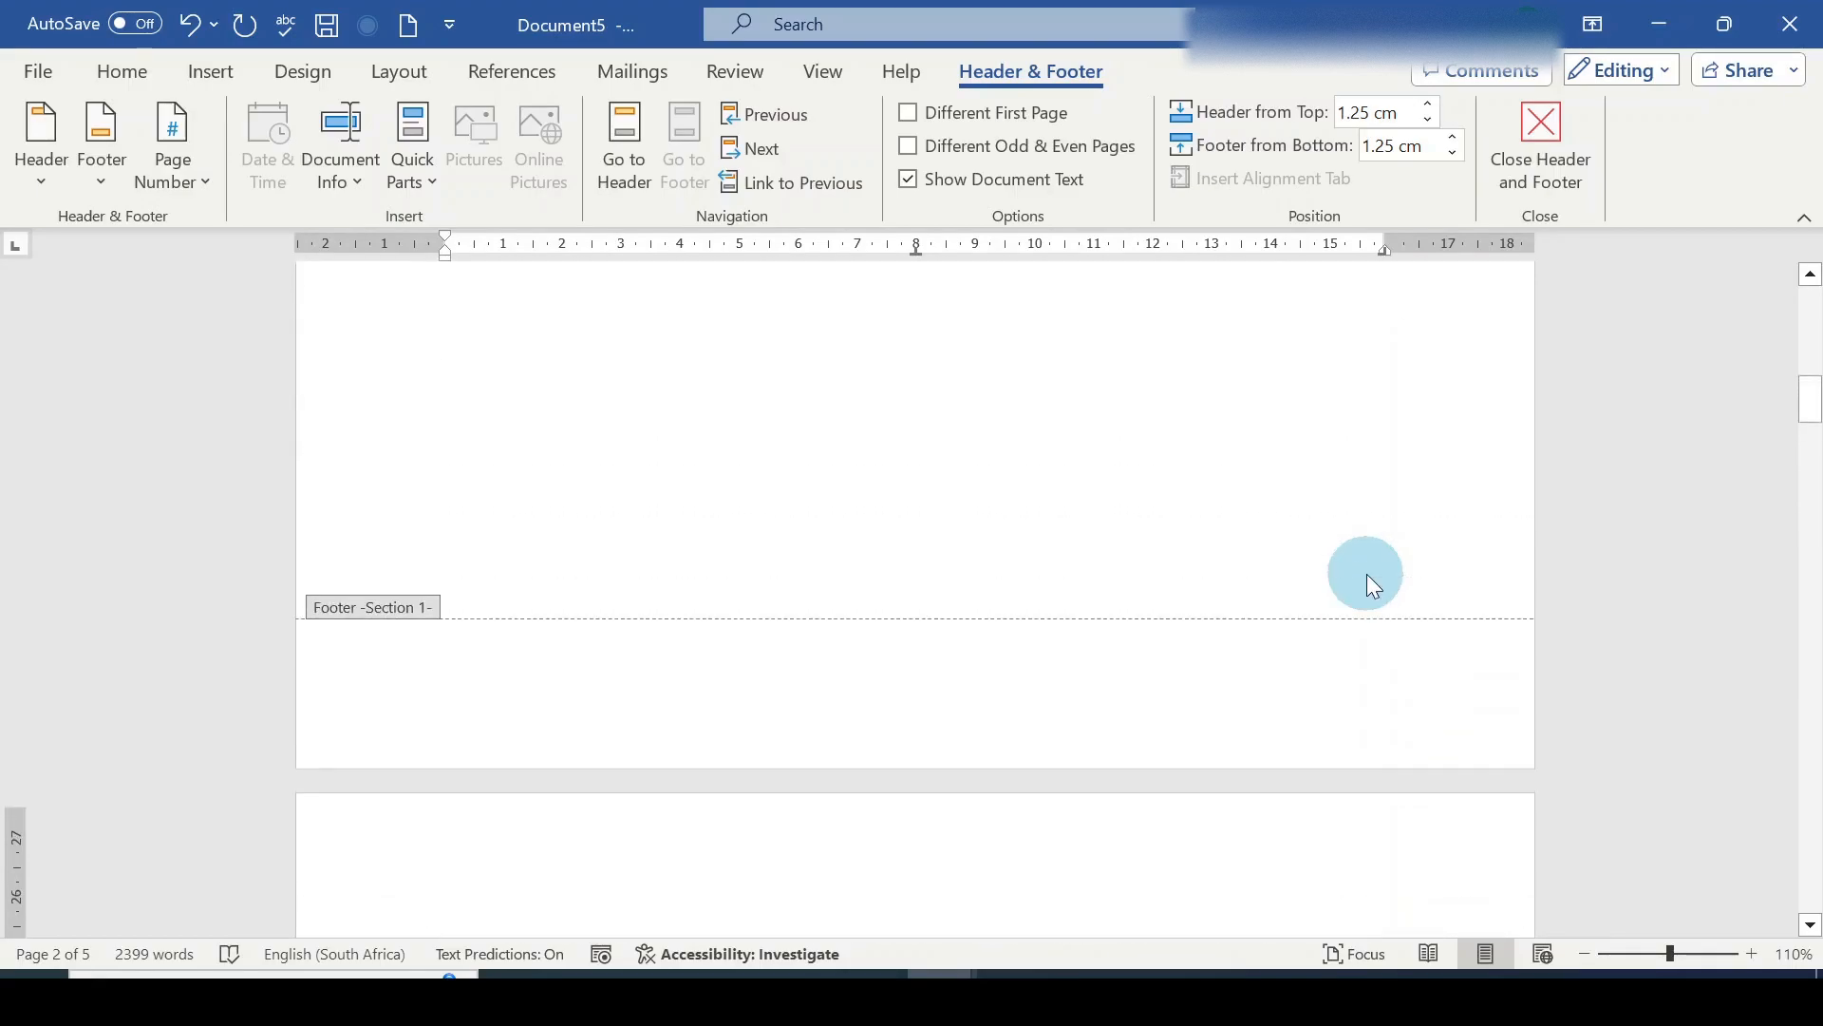
{"action": "scroll", "coordinate": [1179, 495], "scroll_direction": "up", "scroll_amount": 5}
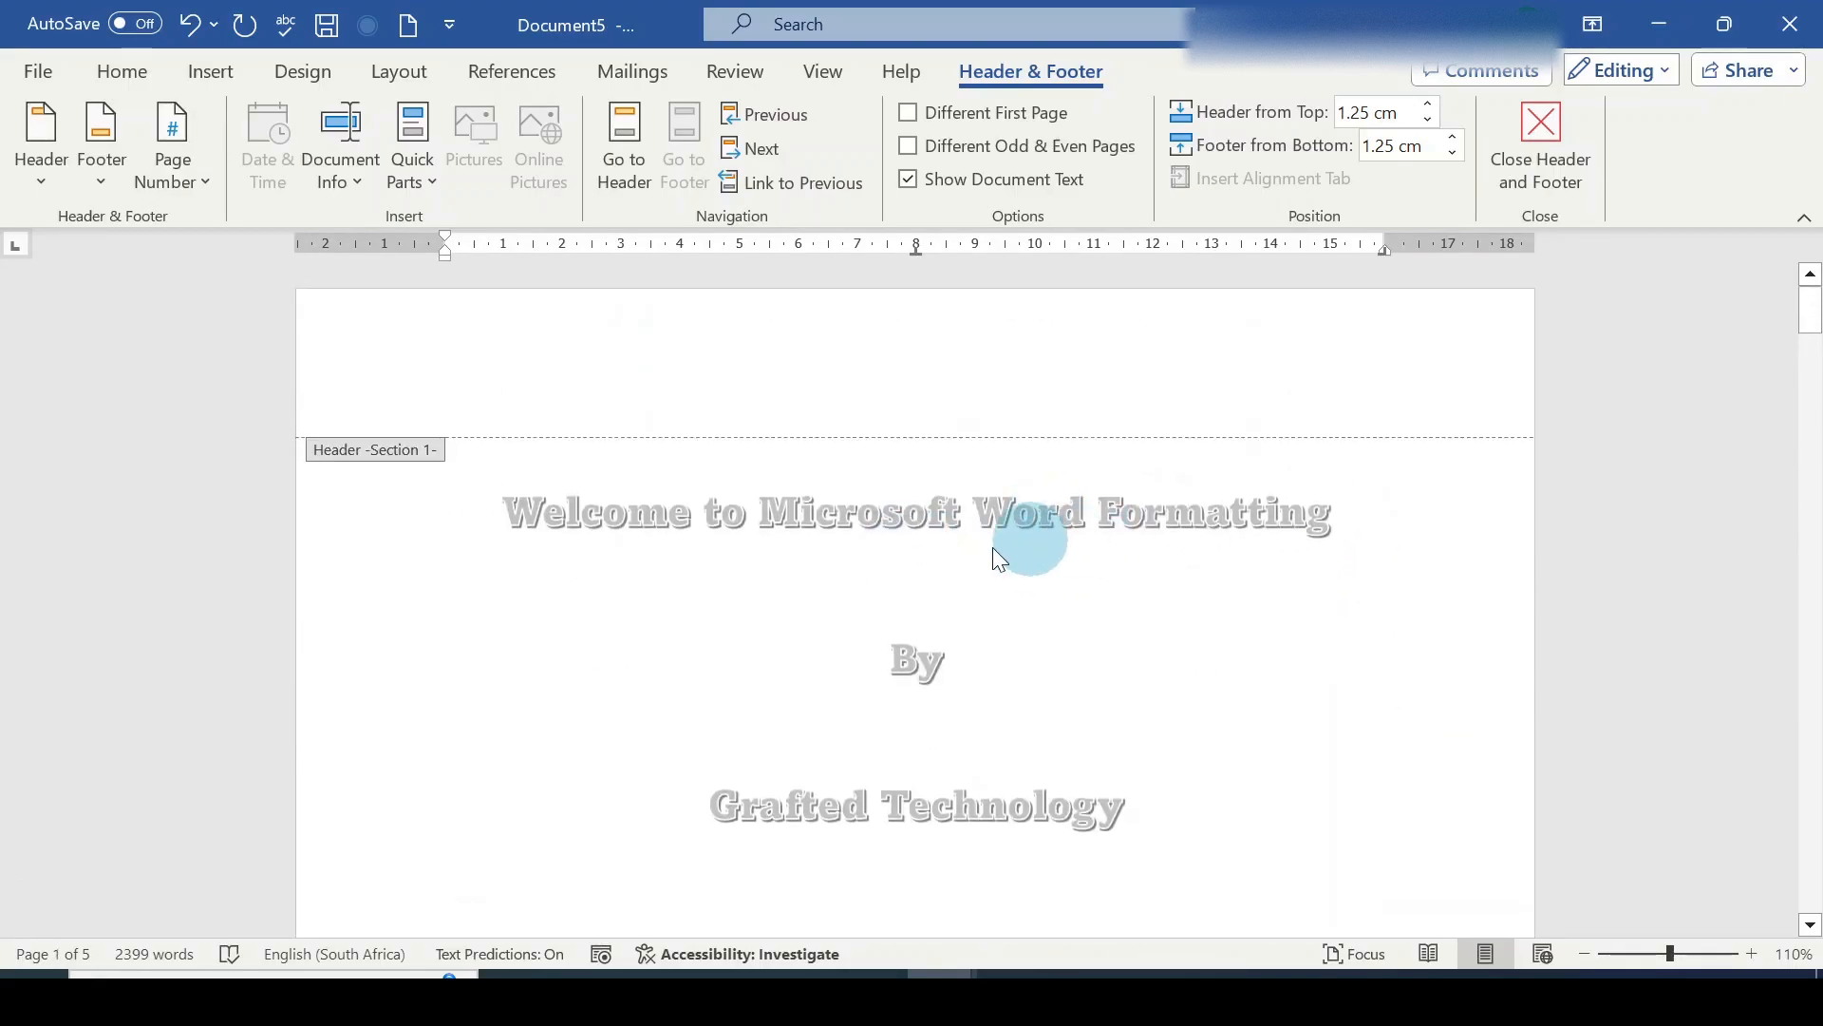
{"action": "scroll", "coordinate": [1234, 575], "scroll_direction": "down", "scroll_amount": 10}
{"action": "scroll", "coordinate": [1236, 572], "scroll_direction": "down", "scroll_amount": 11}
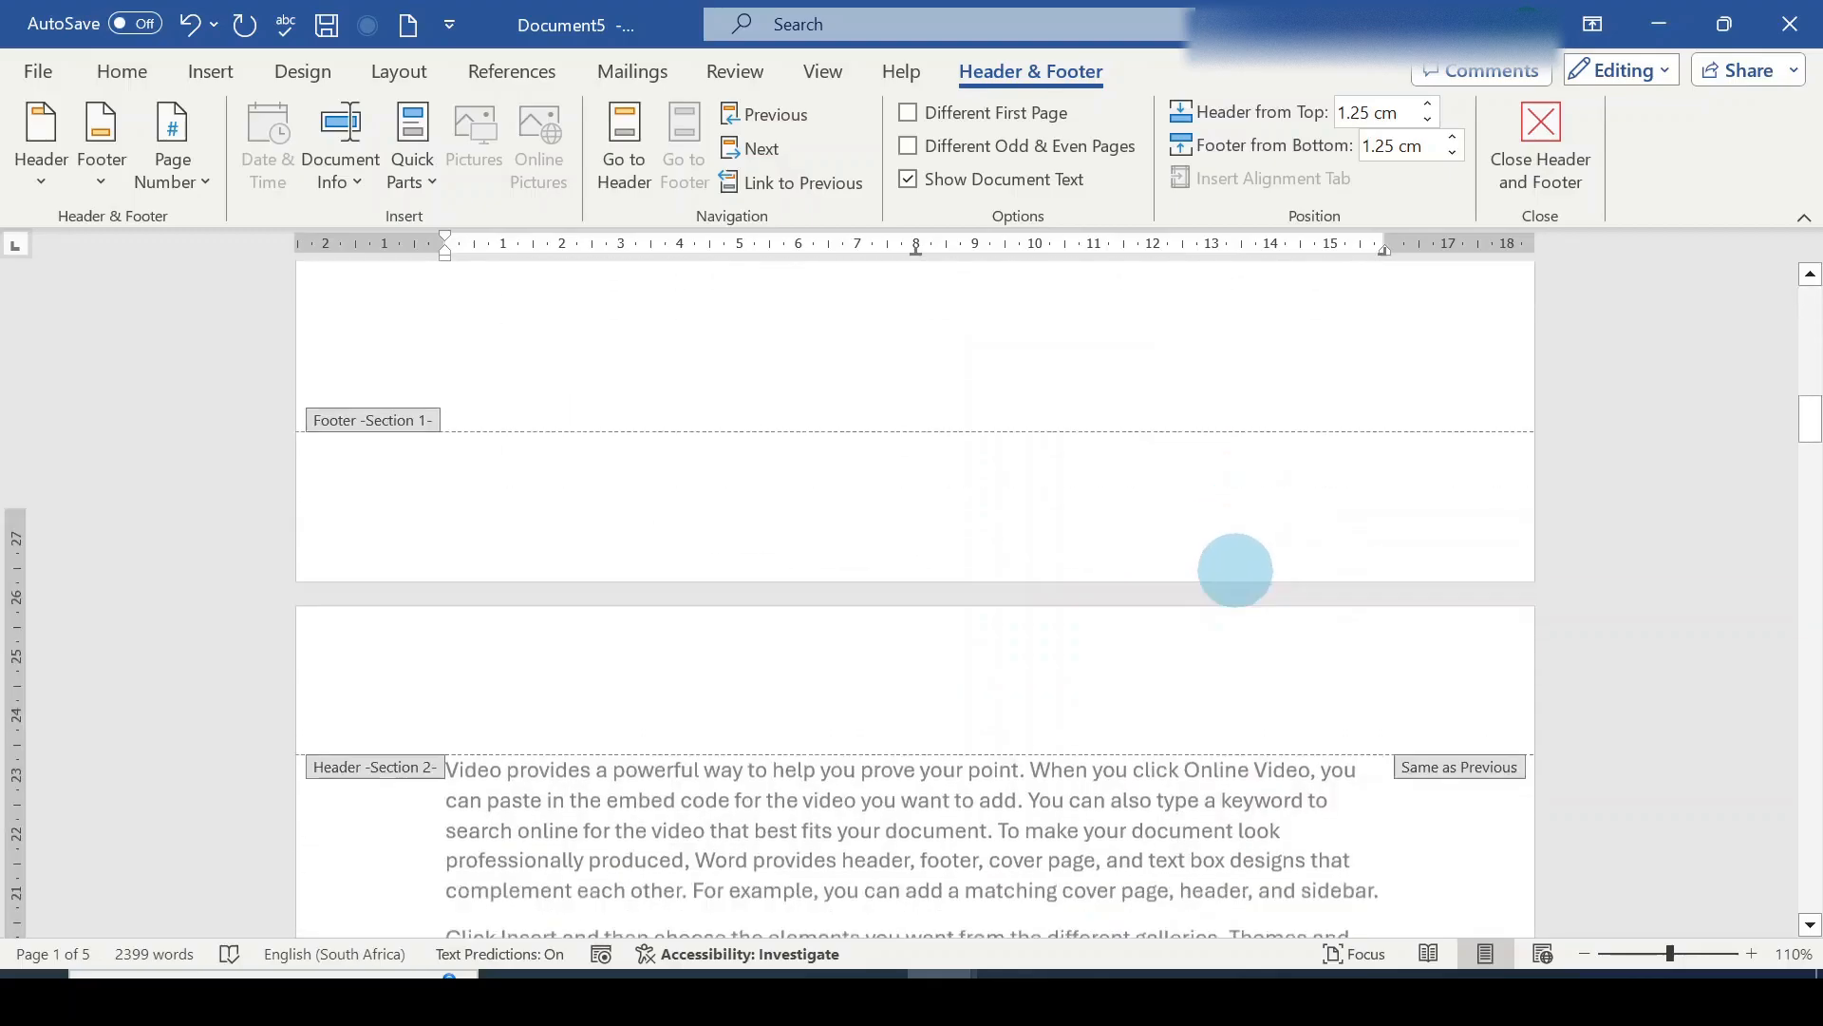
Format the section 2 page numbers to start at 1 instead of continuing from the previous section.
{"action": "scroll", "coordinate": [1329, 630], "scroll_direction": "down", "scroll_amount": 10}
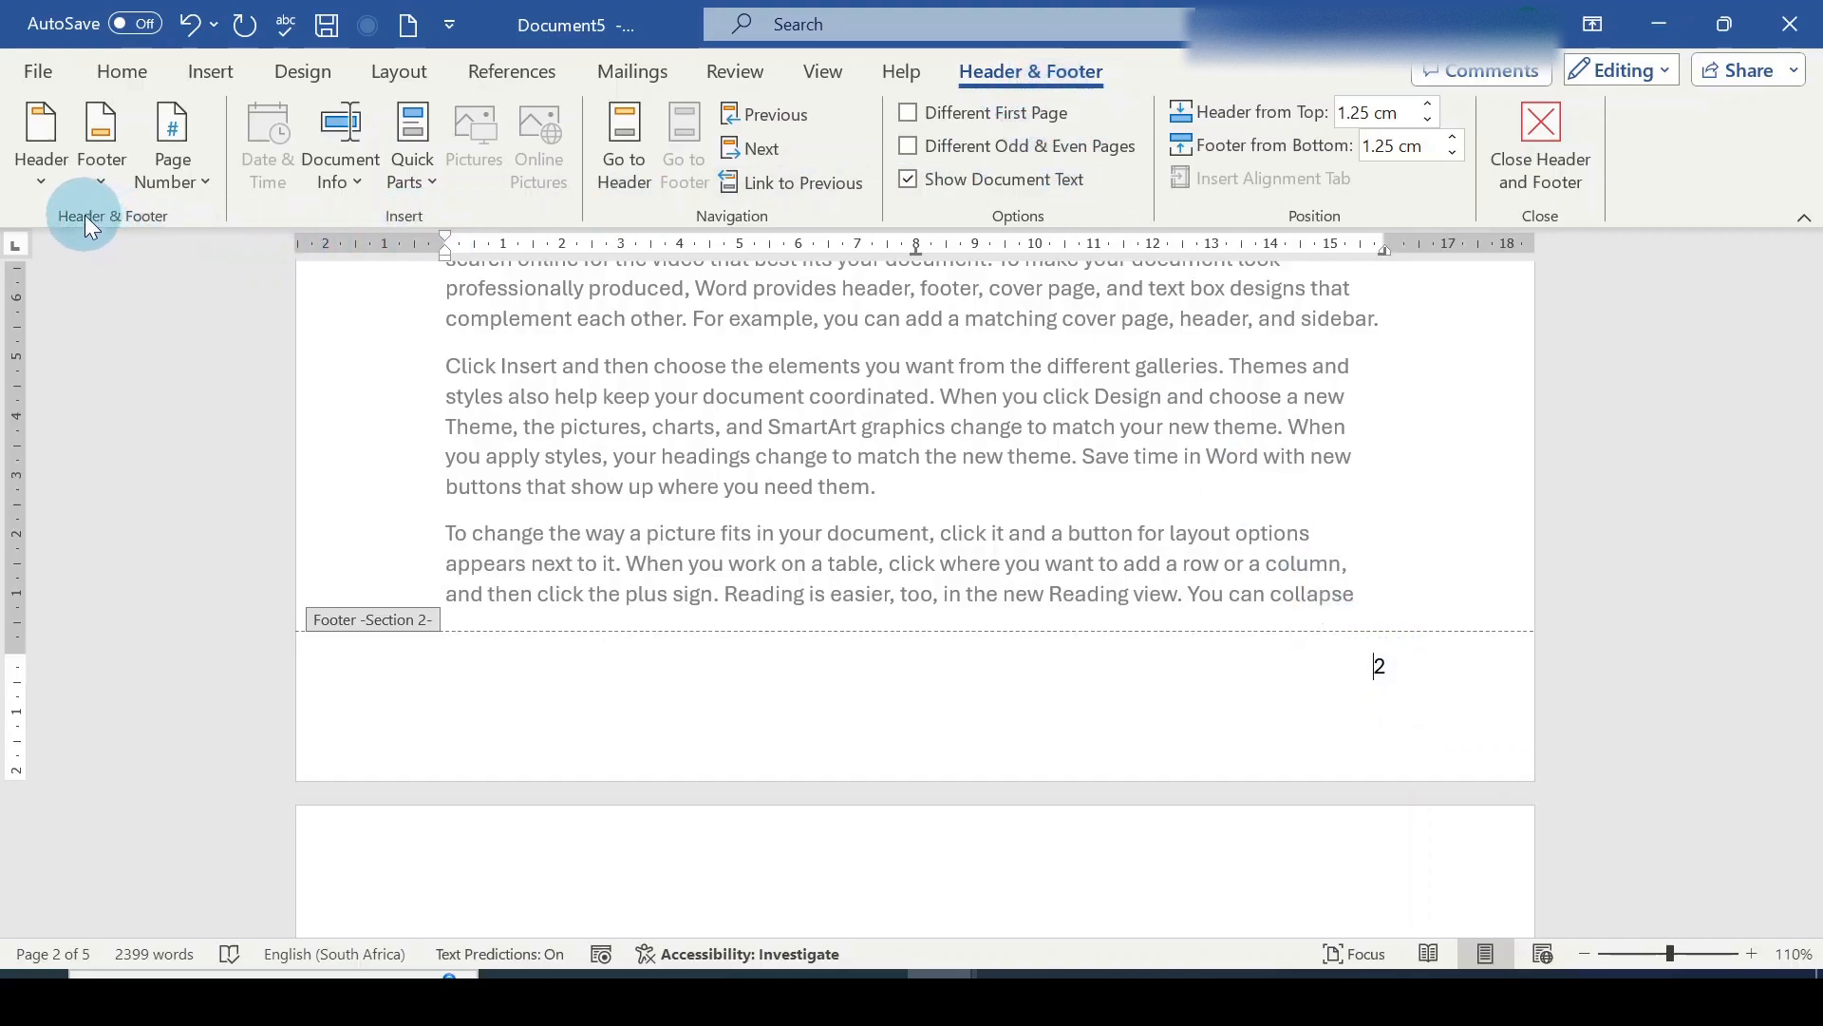
{"action": "left_click", "coordinate": [207, 185]}
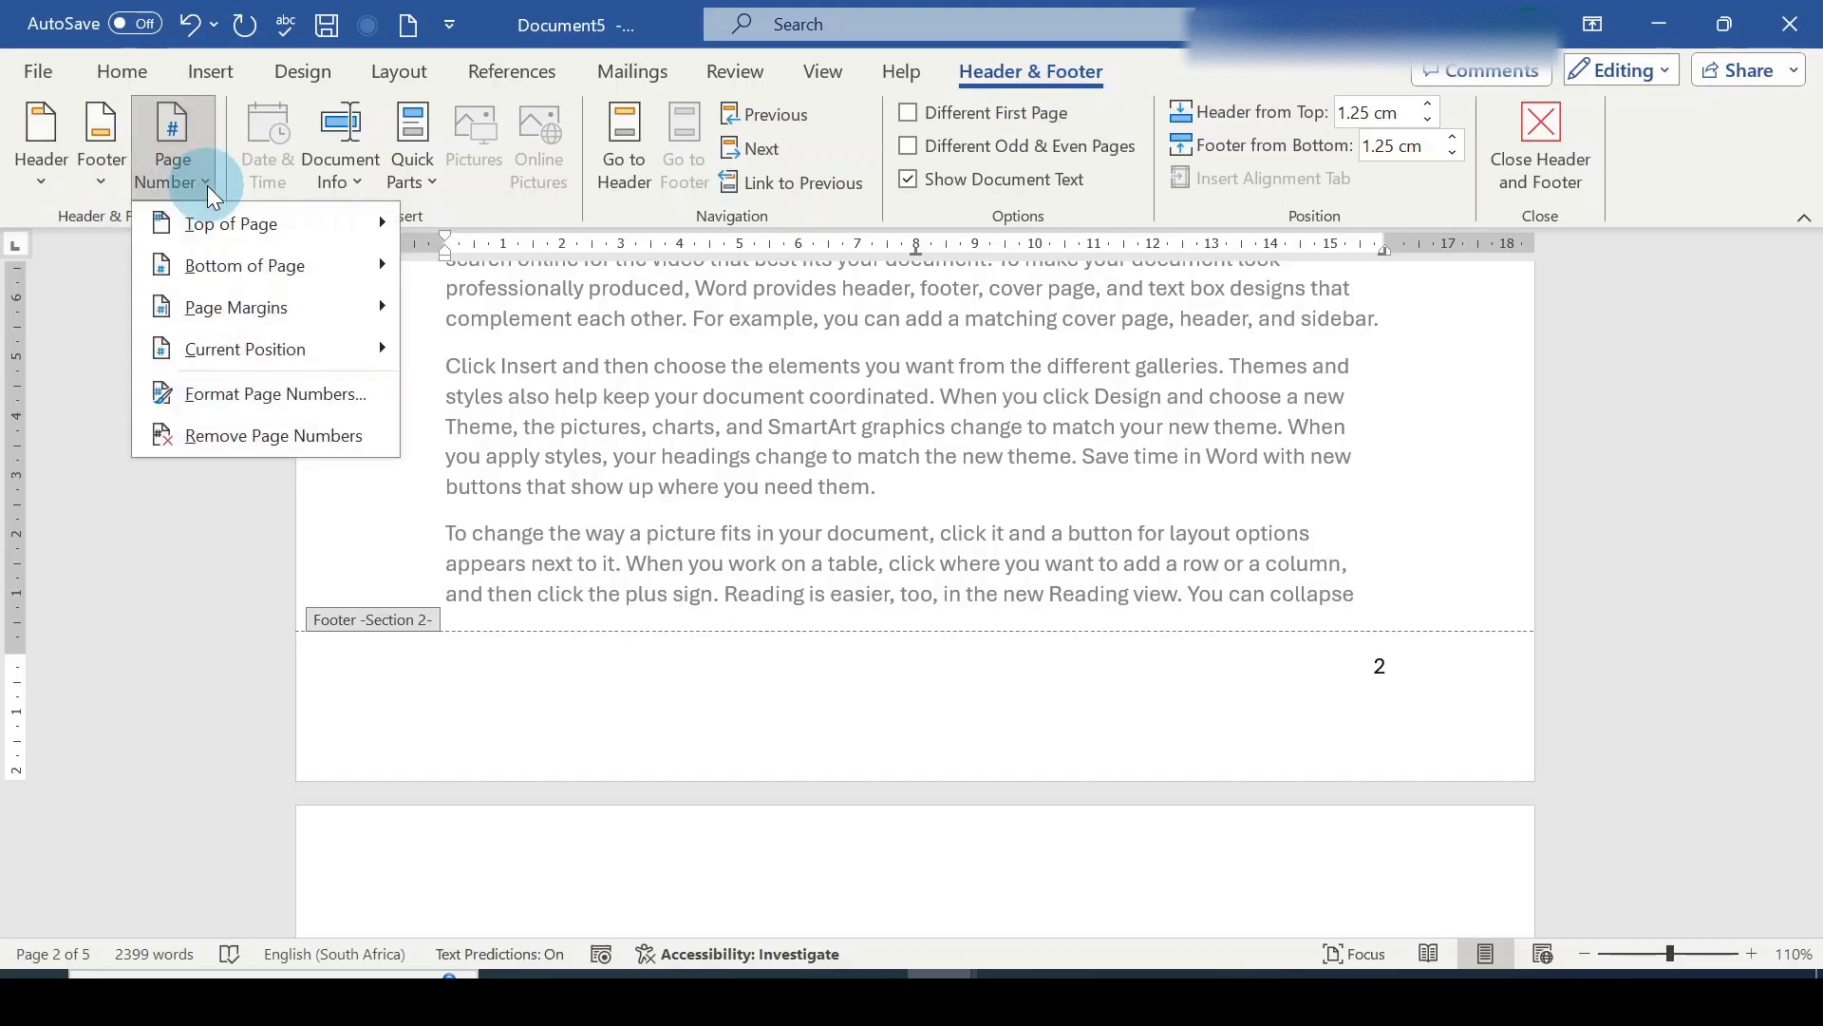
{"action": "left_click", "coordinate": [224, 391]}
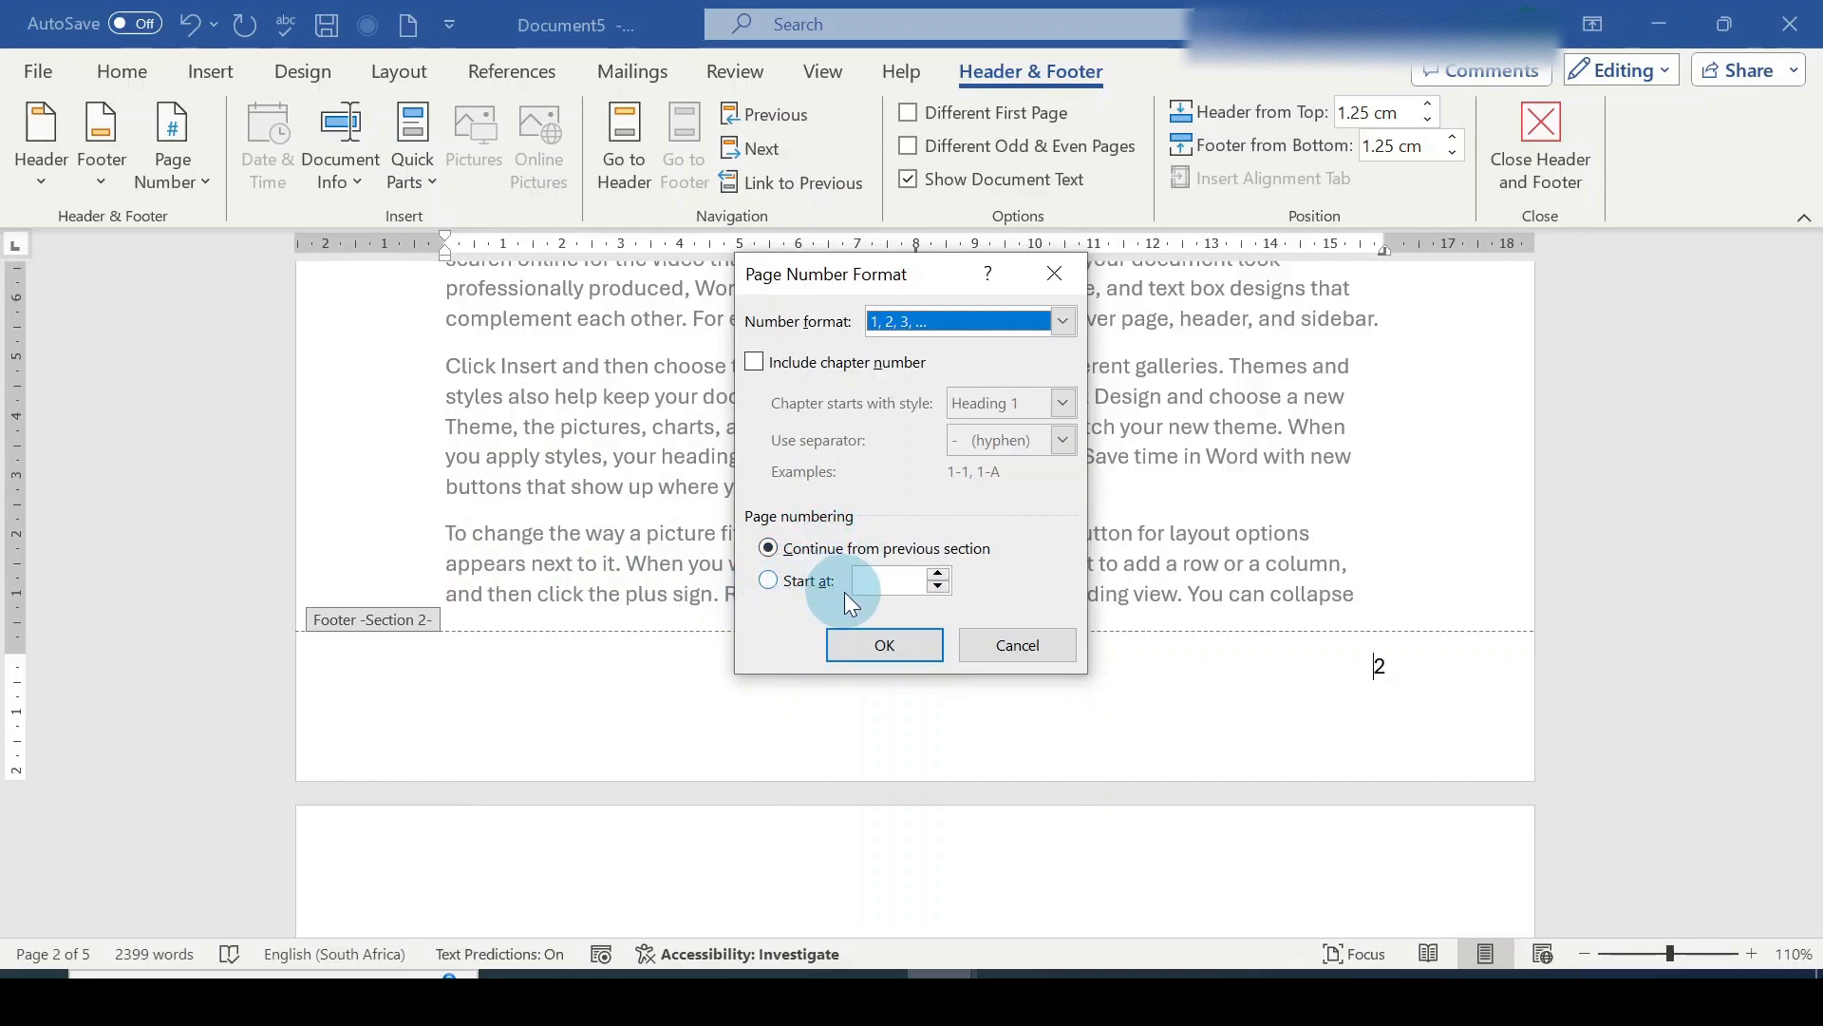
{"action": "left_click", "coordinate": [938, 578]}
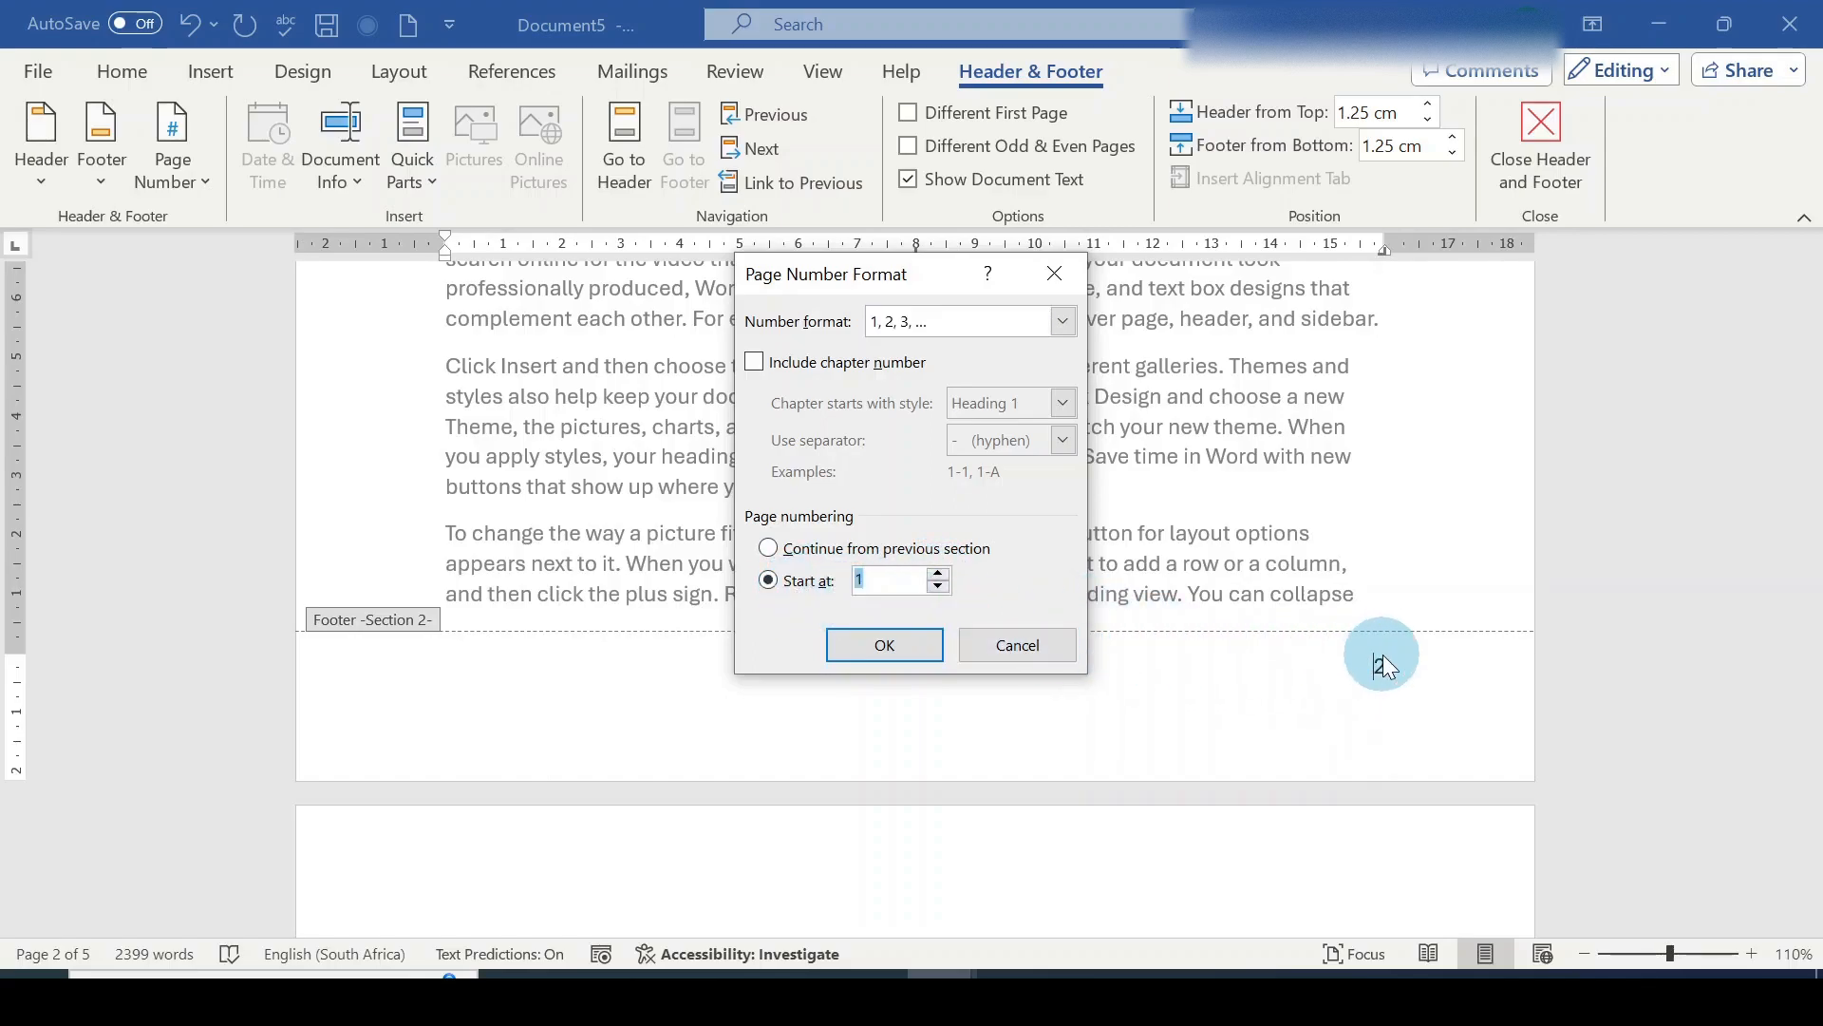
{"action": "left_click", "coordinate": [879, 646]}
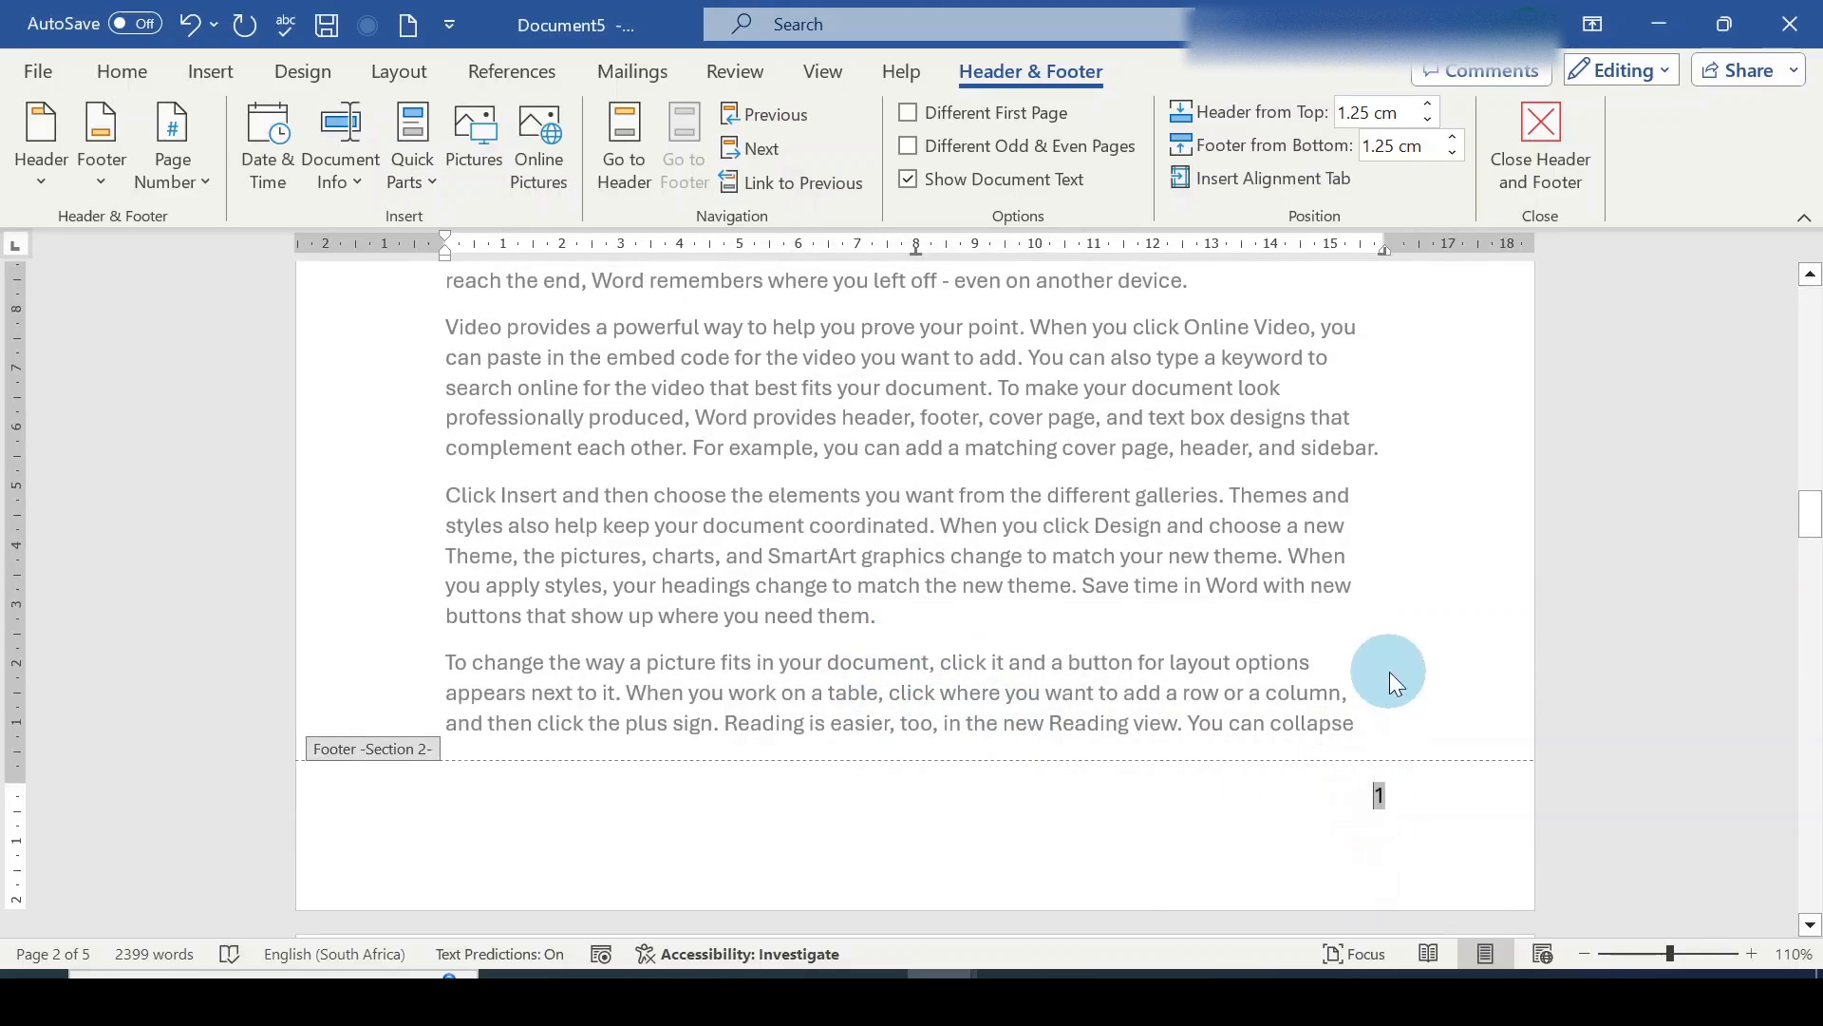
Examine the footers from the title page through the last page to verify the page numbering.
{"action": "scroll", "coordinate": [1385, 616], "scroll_direction": "up", "scroll_amount": 5}
{"action": "scroll", "coordinate": [1391, 605], "scroll_direction": "up", "scroll_amount": 7}
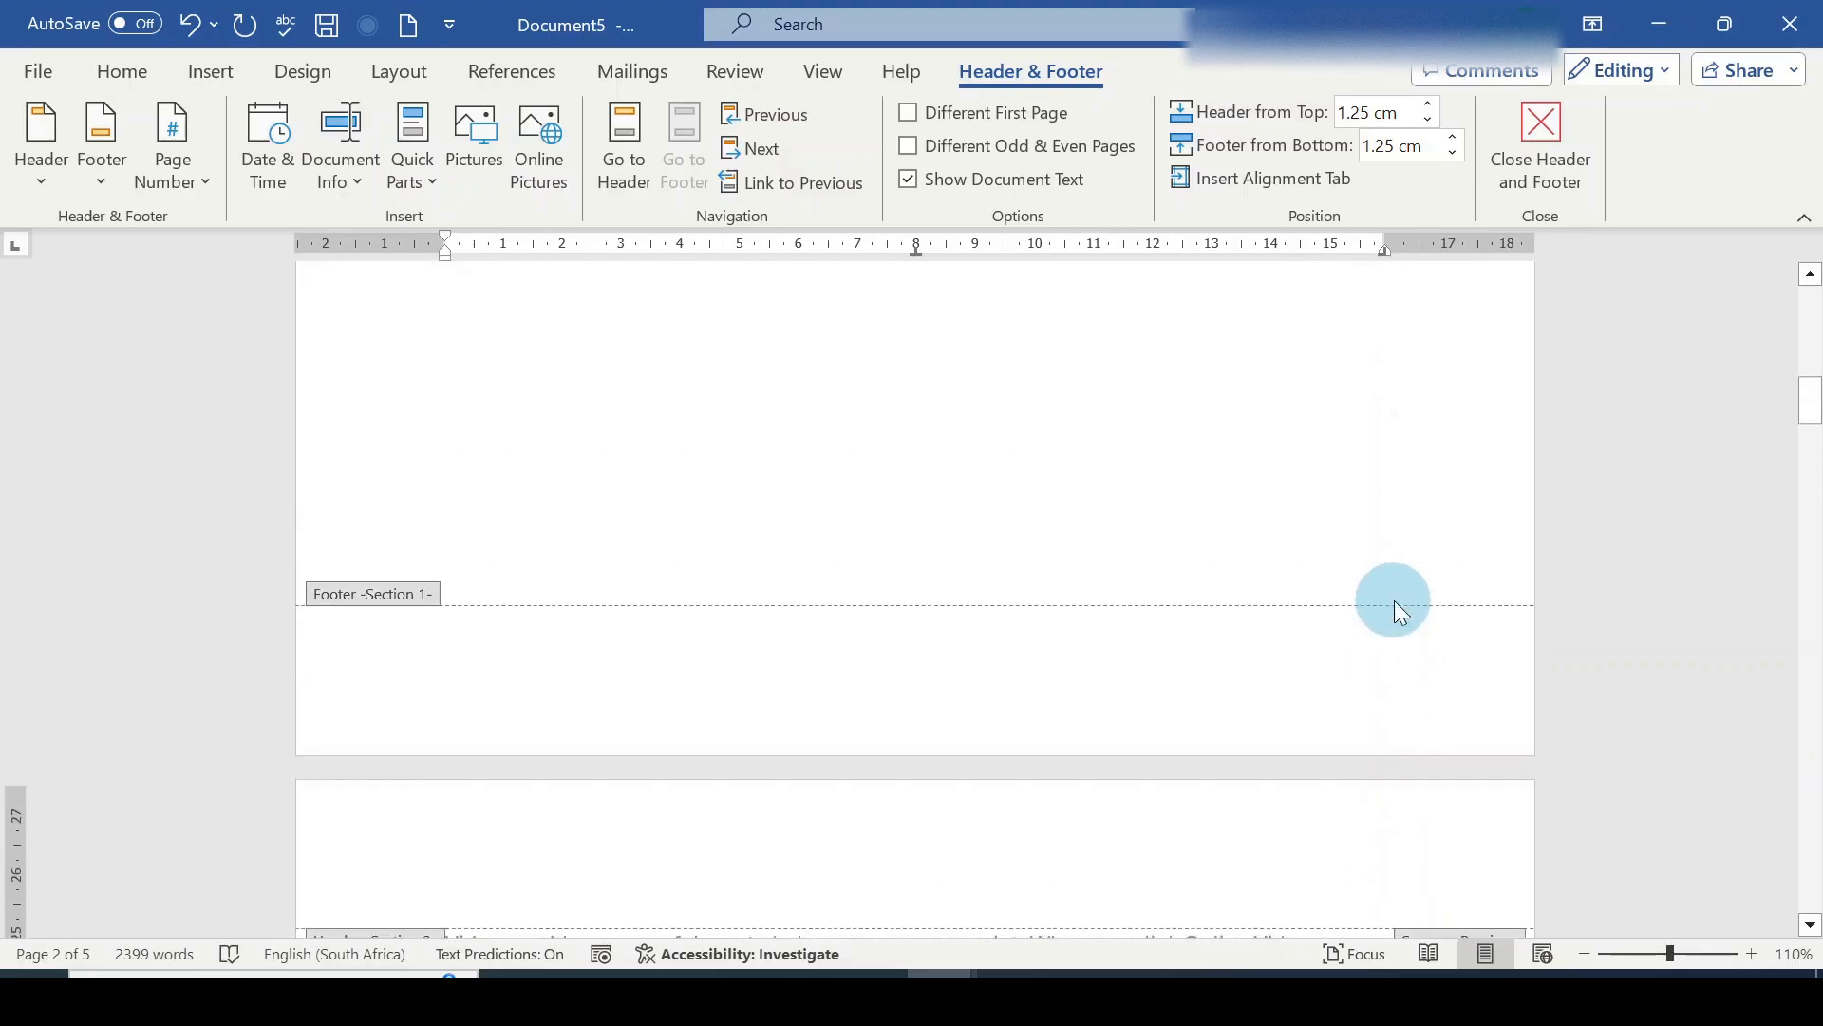
{"action": "scroll", "coordinate": [1395, 664], "scroll_direction": "down", "scroll_amount": 5}
{"action": "scroll", "coordinate": [1394, 676], "scroll_direction": "down", "scroll_amount": 7}
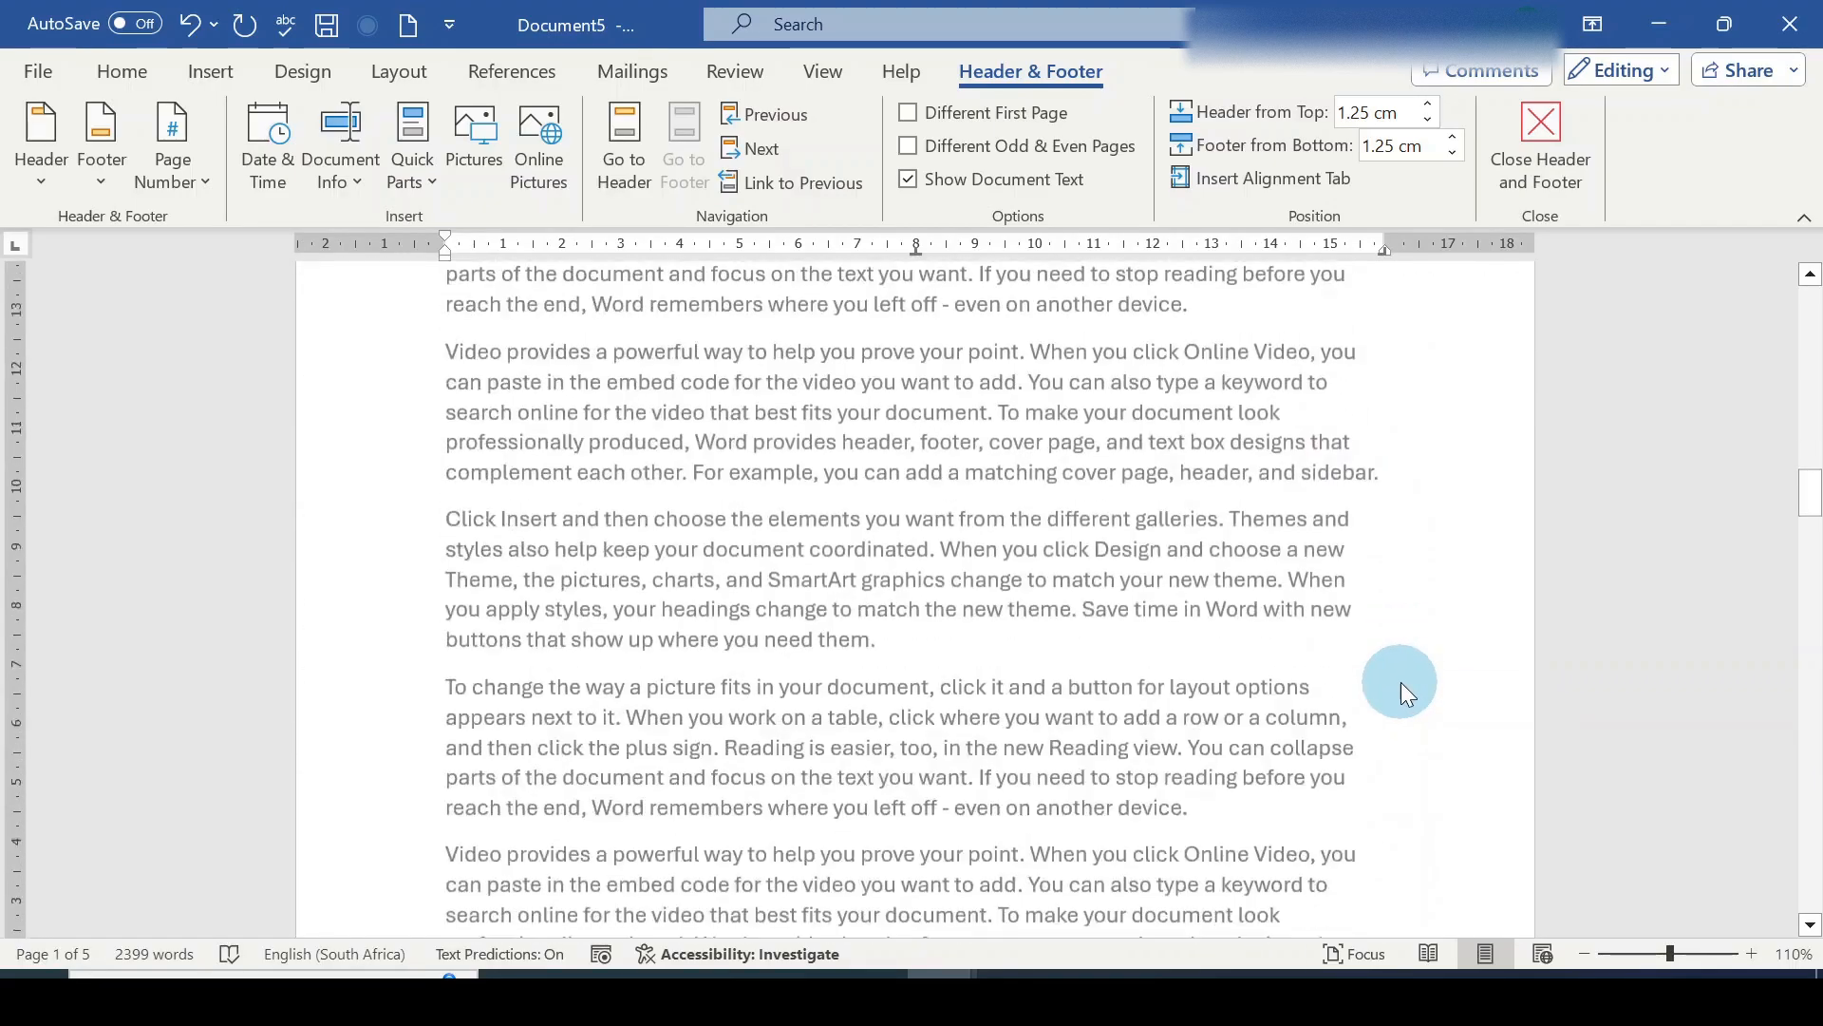
{"action": "scroll", "coordinate": [1389, 623], "scroll_direction": "down", "scroll_amount": 11}
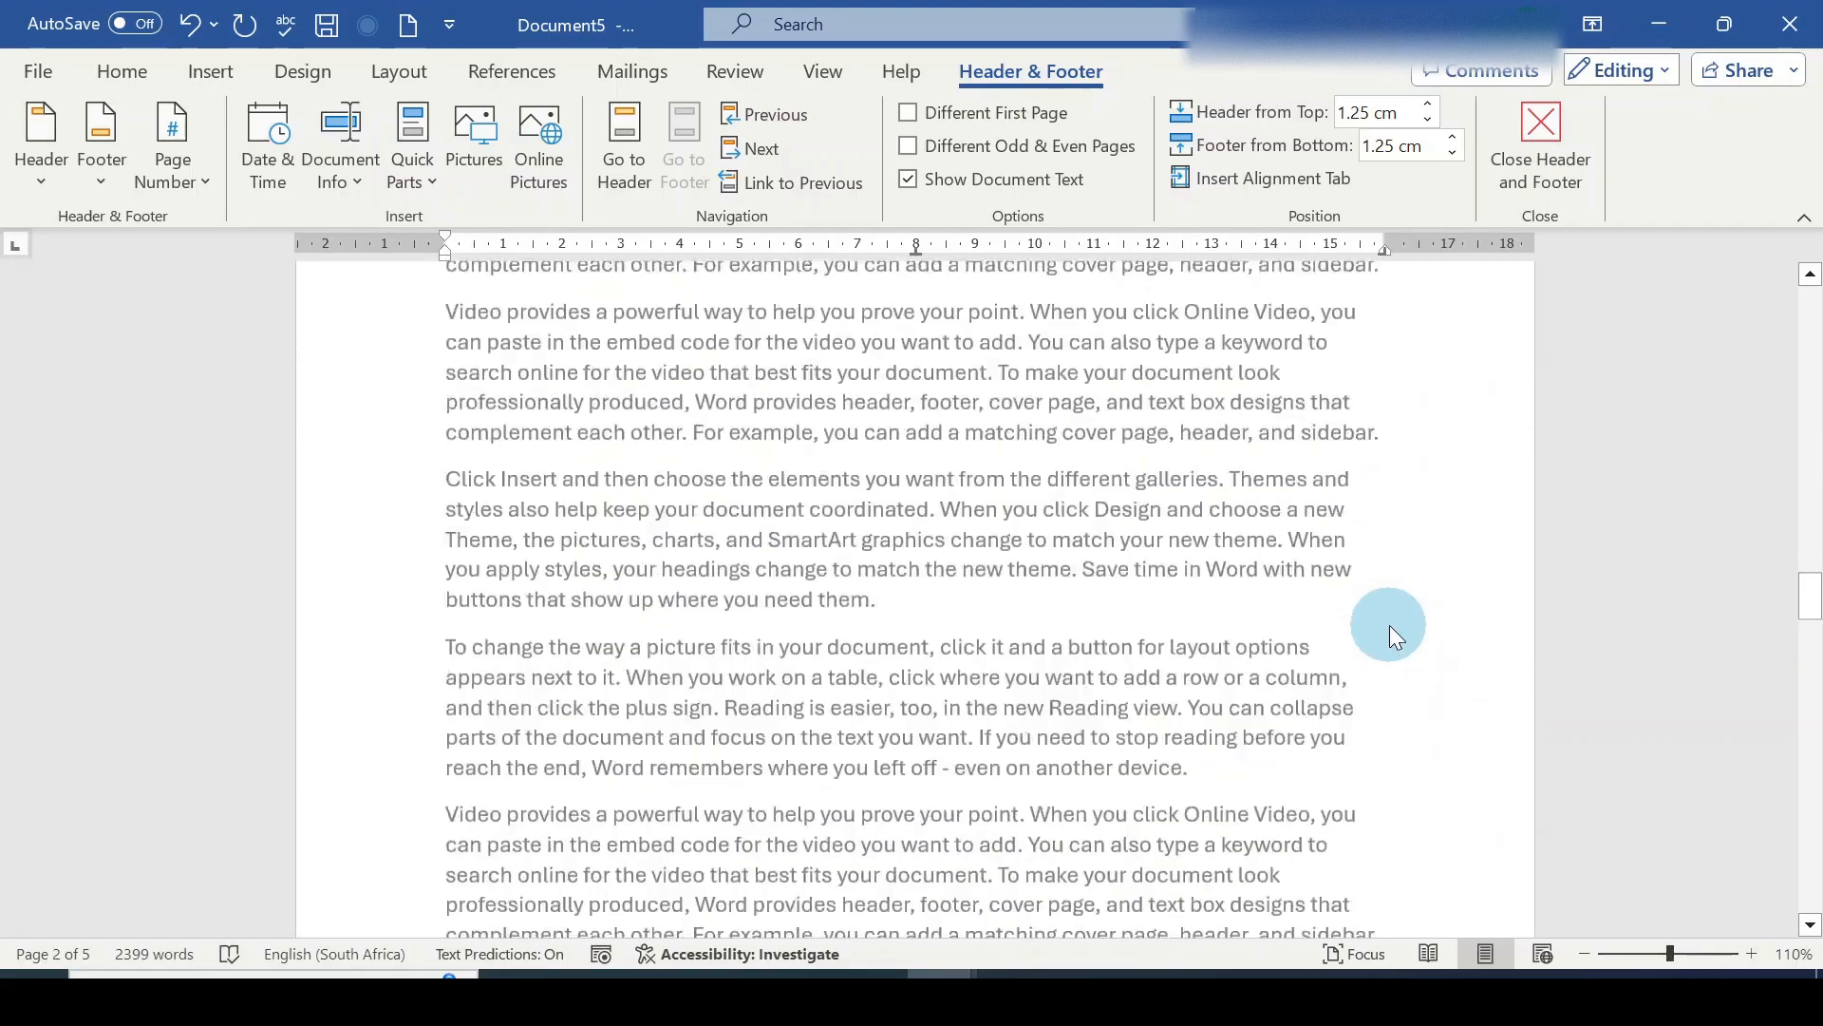
{"action": "scroll", "coordinate": [1385, 608], "scroll_direction": "down", "scroll_amount": 11}
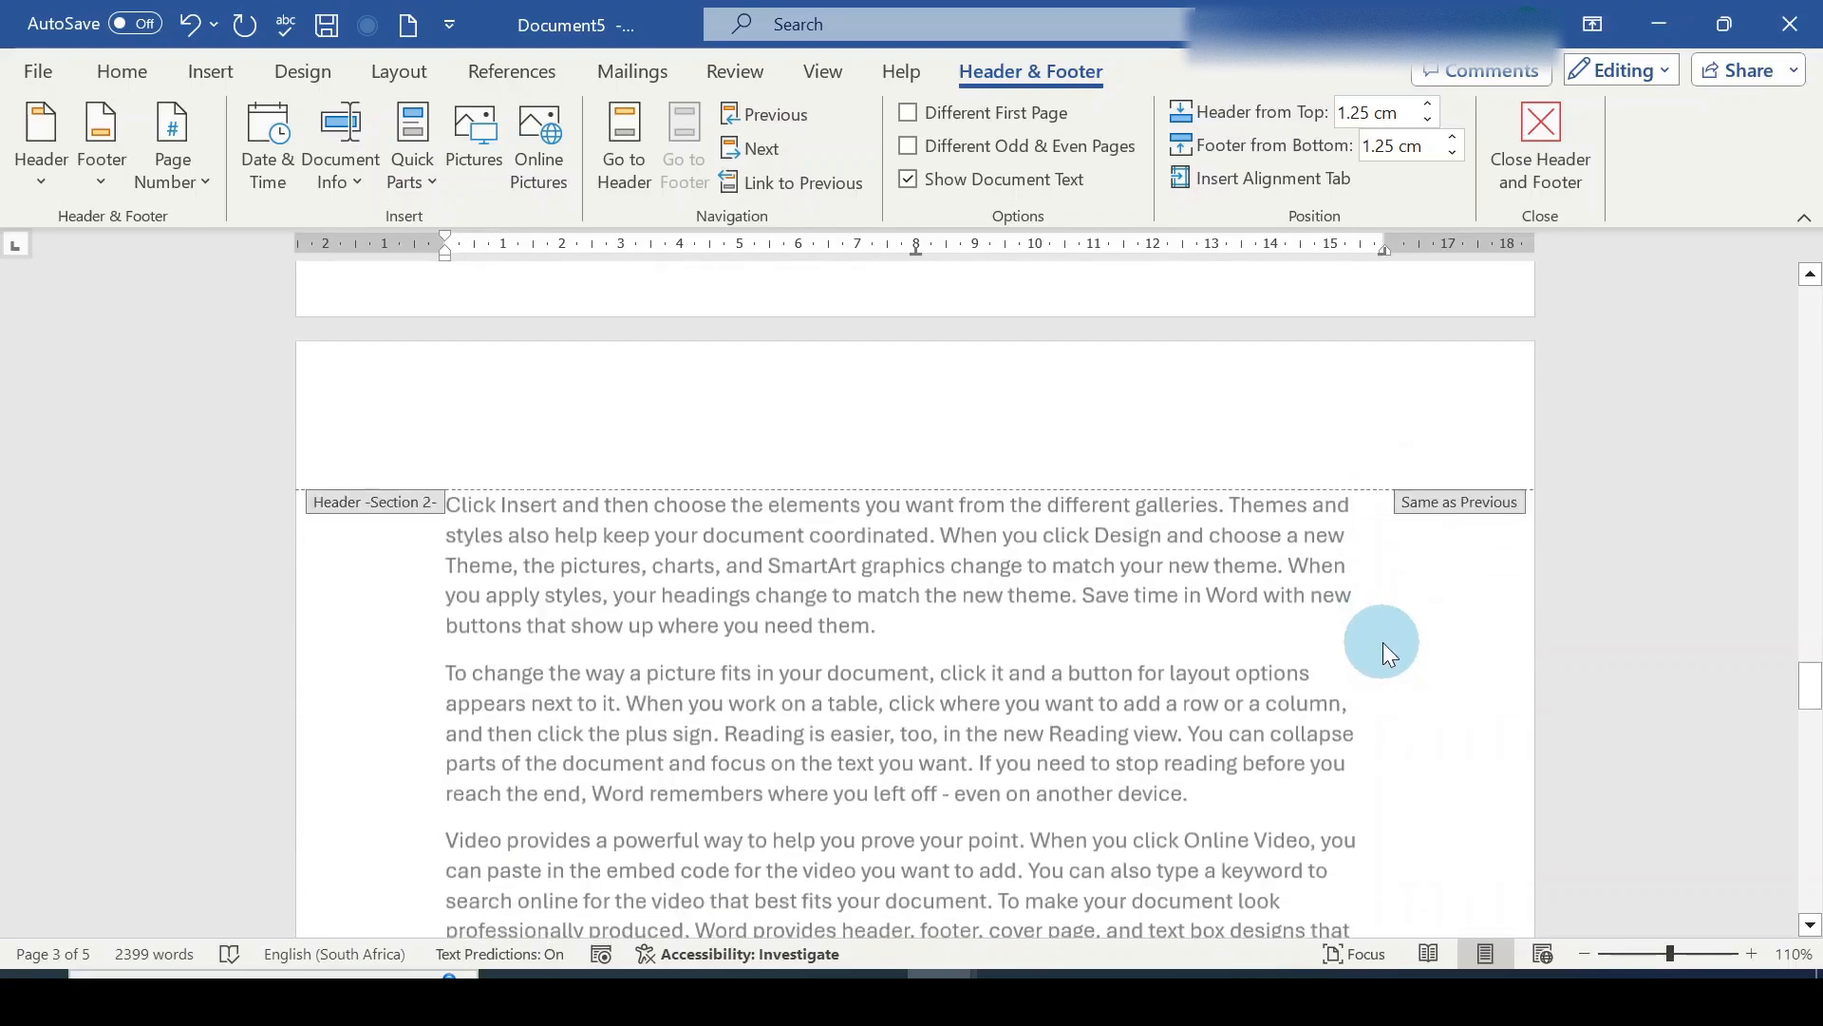
{"action": "scroll", "coordinate": [1395, 655], "scroll_direction": "down", "scroll_amount": 11}
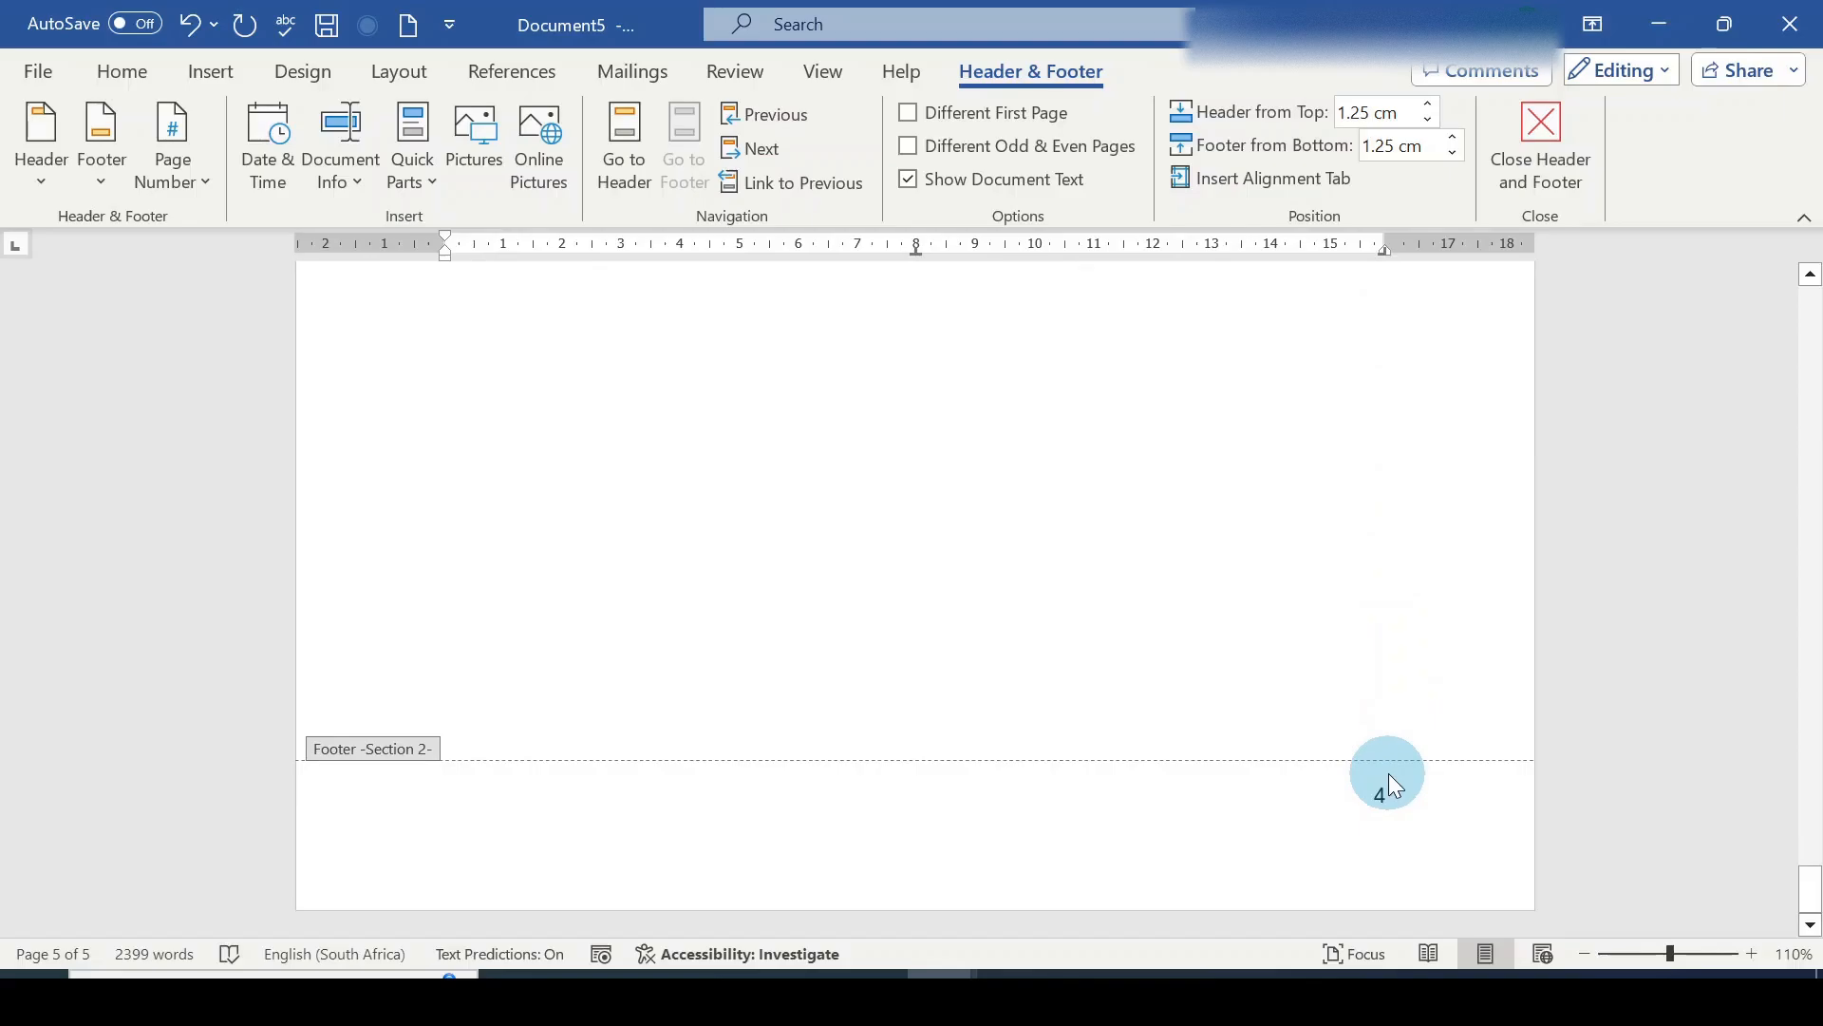
{"action": "scroll", "coordinate": [1133, 683], "scroll_direction": "up", "scroll_amount": 20}
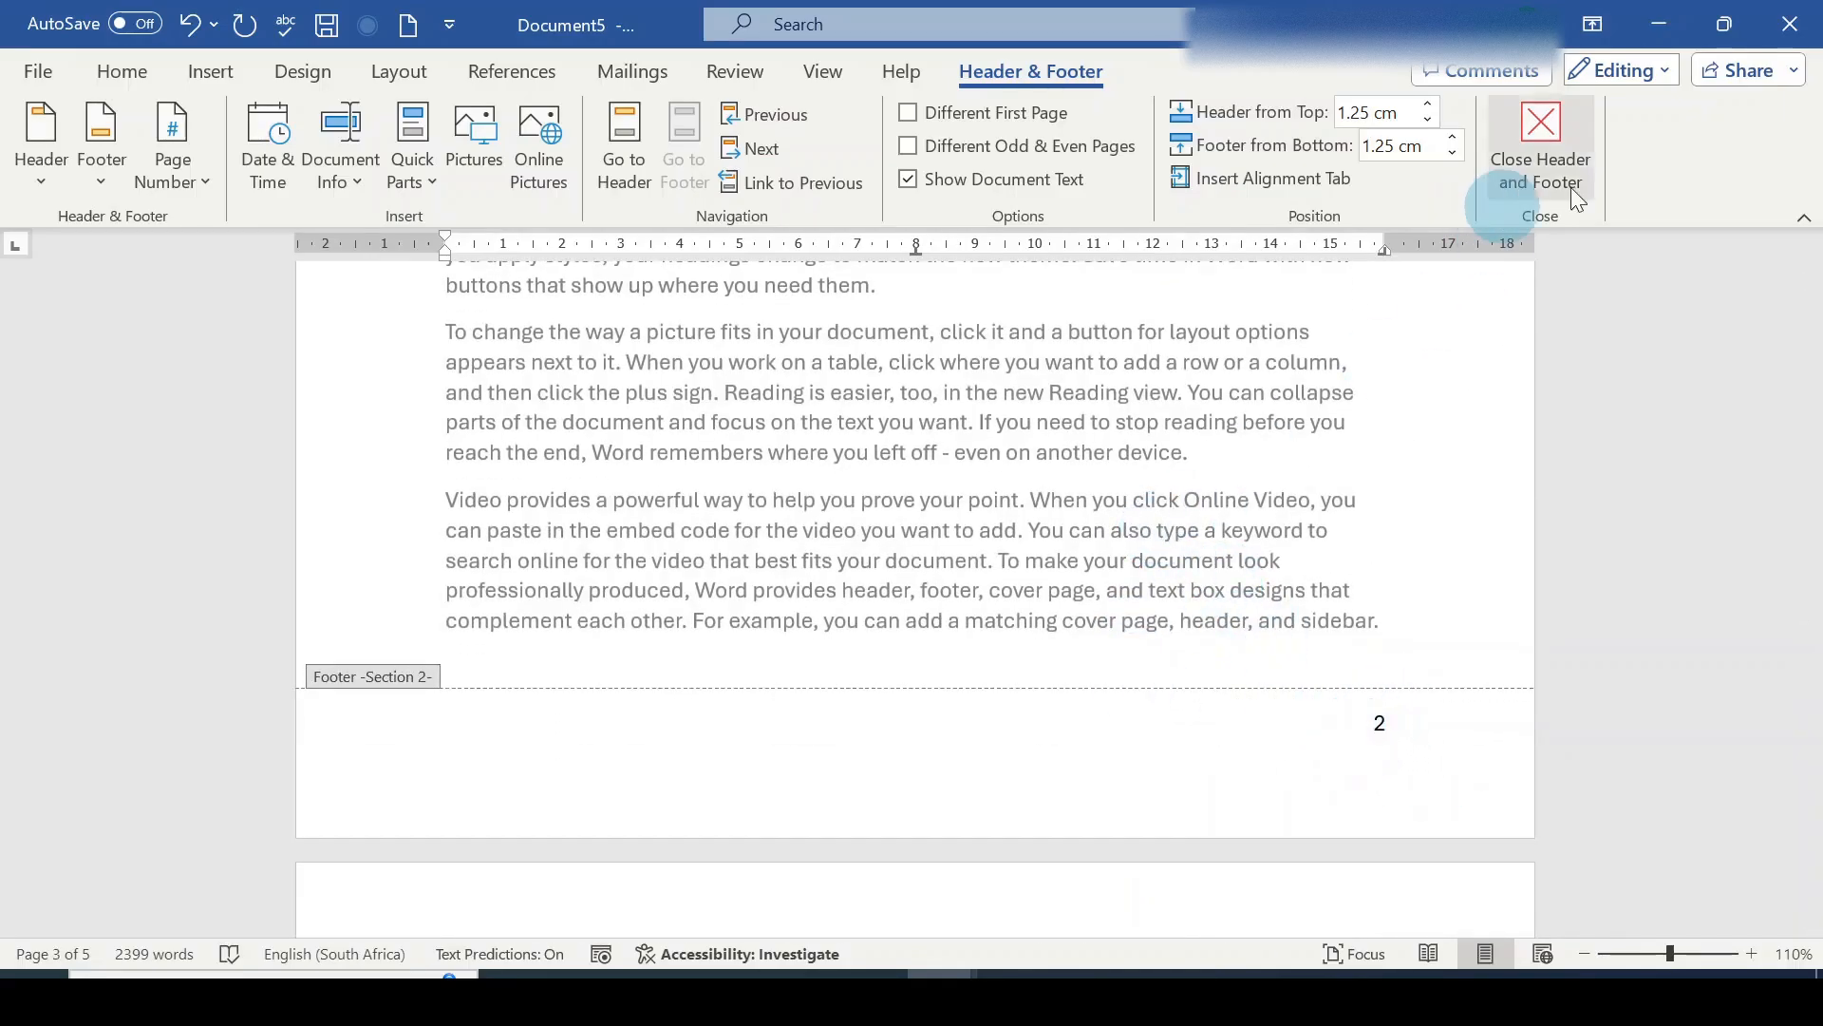
Close the header and footer editing and review the page numbers through to the last page.
{"action": "left_click", "coordinate": [1538, 167]}
{"action": "scroll", "coordinate": [1381, 413], "scroll_direction": "down", "scroll_amount": 2}
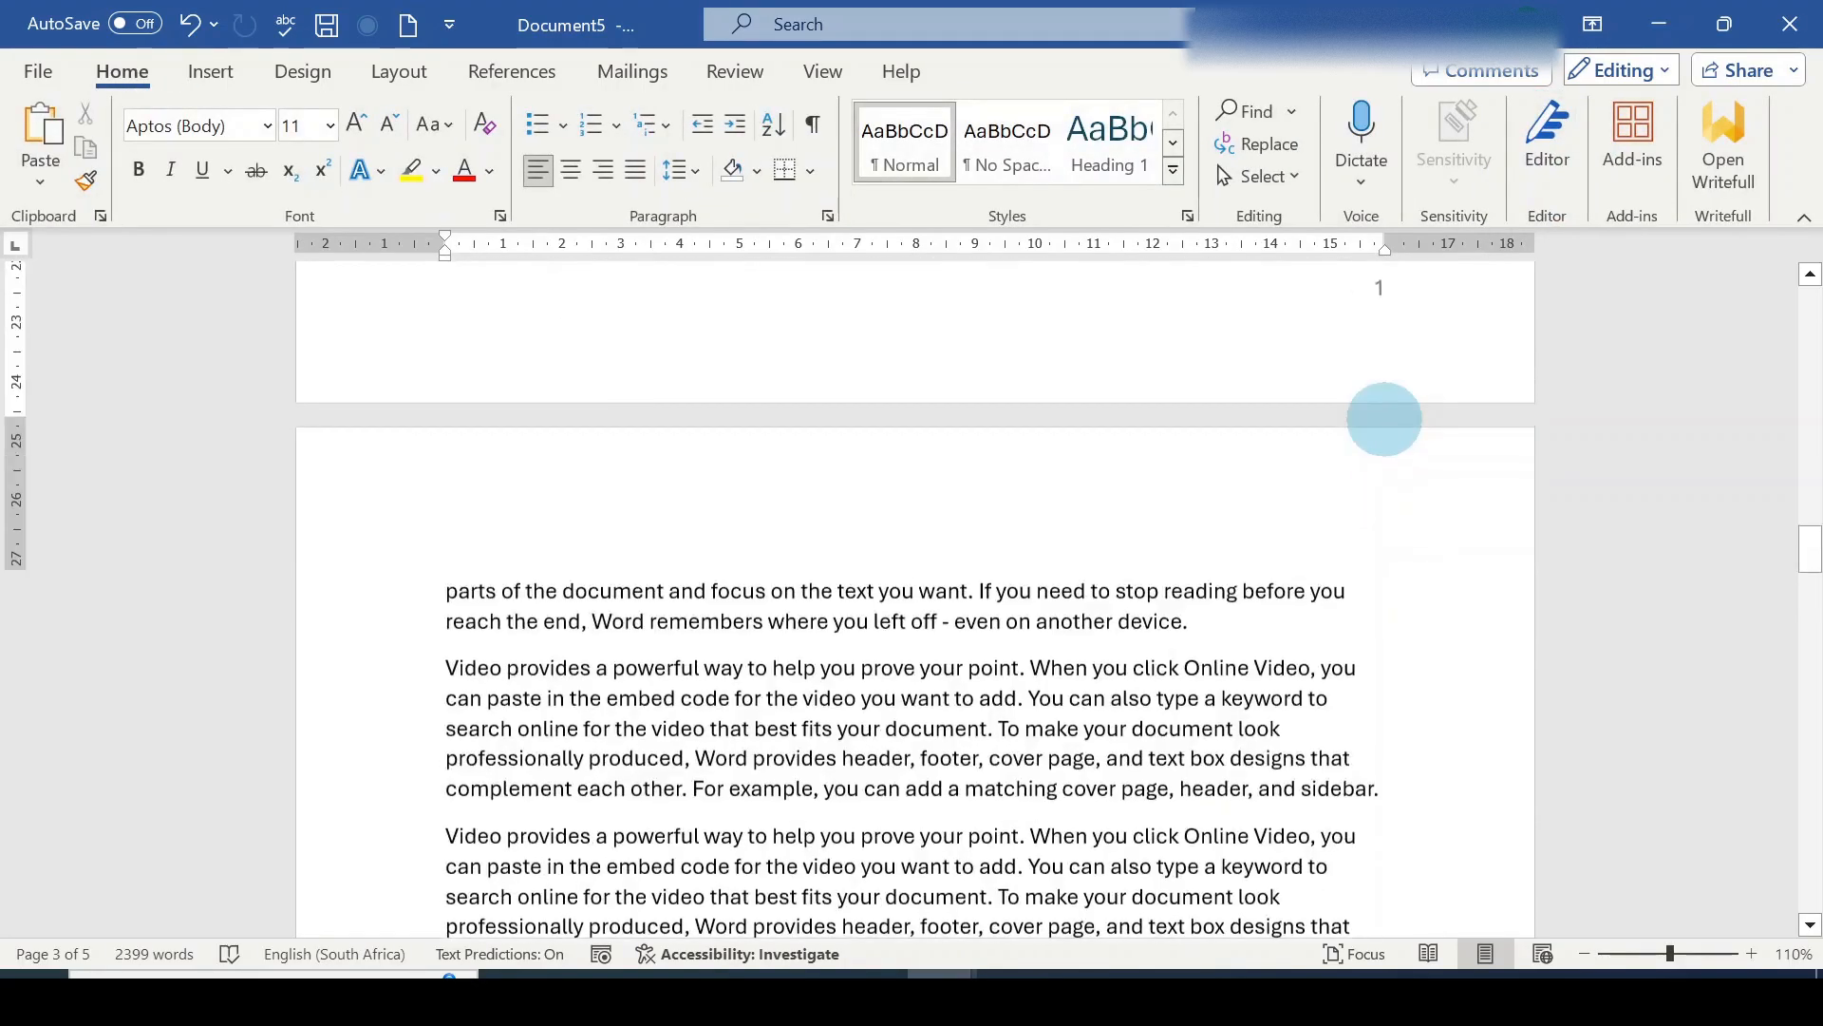
{"action": "scroll", "coordinate": [1382, 414], "scroll_direction": "up", "scroll_amount": 5}
{"action": "scroll", "coordinate": [1383, 418], "scroll_direction": "down", "scroll_amount": 2}
{"action": "scroll", "coordinate": [1385, 424], "scroll_direction": "down", "scroll_amount": 10}
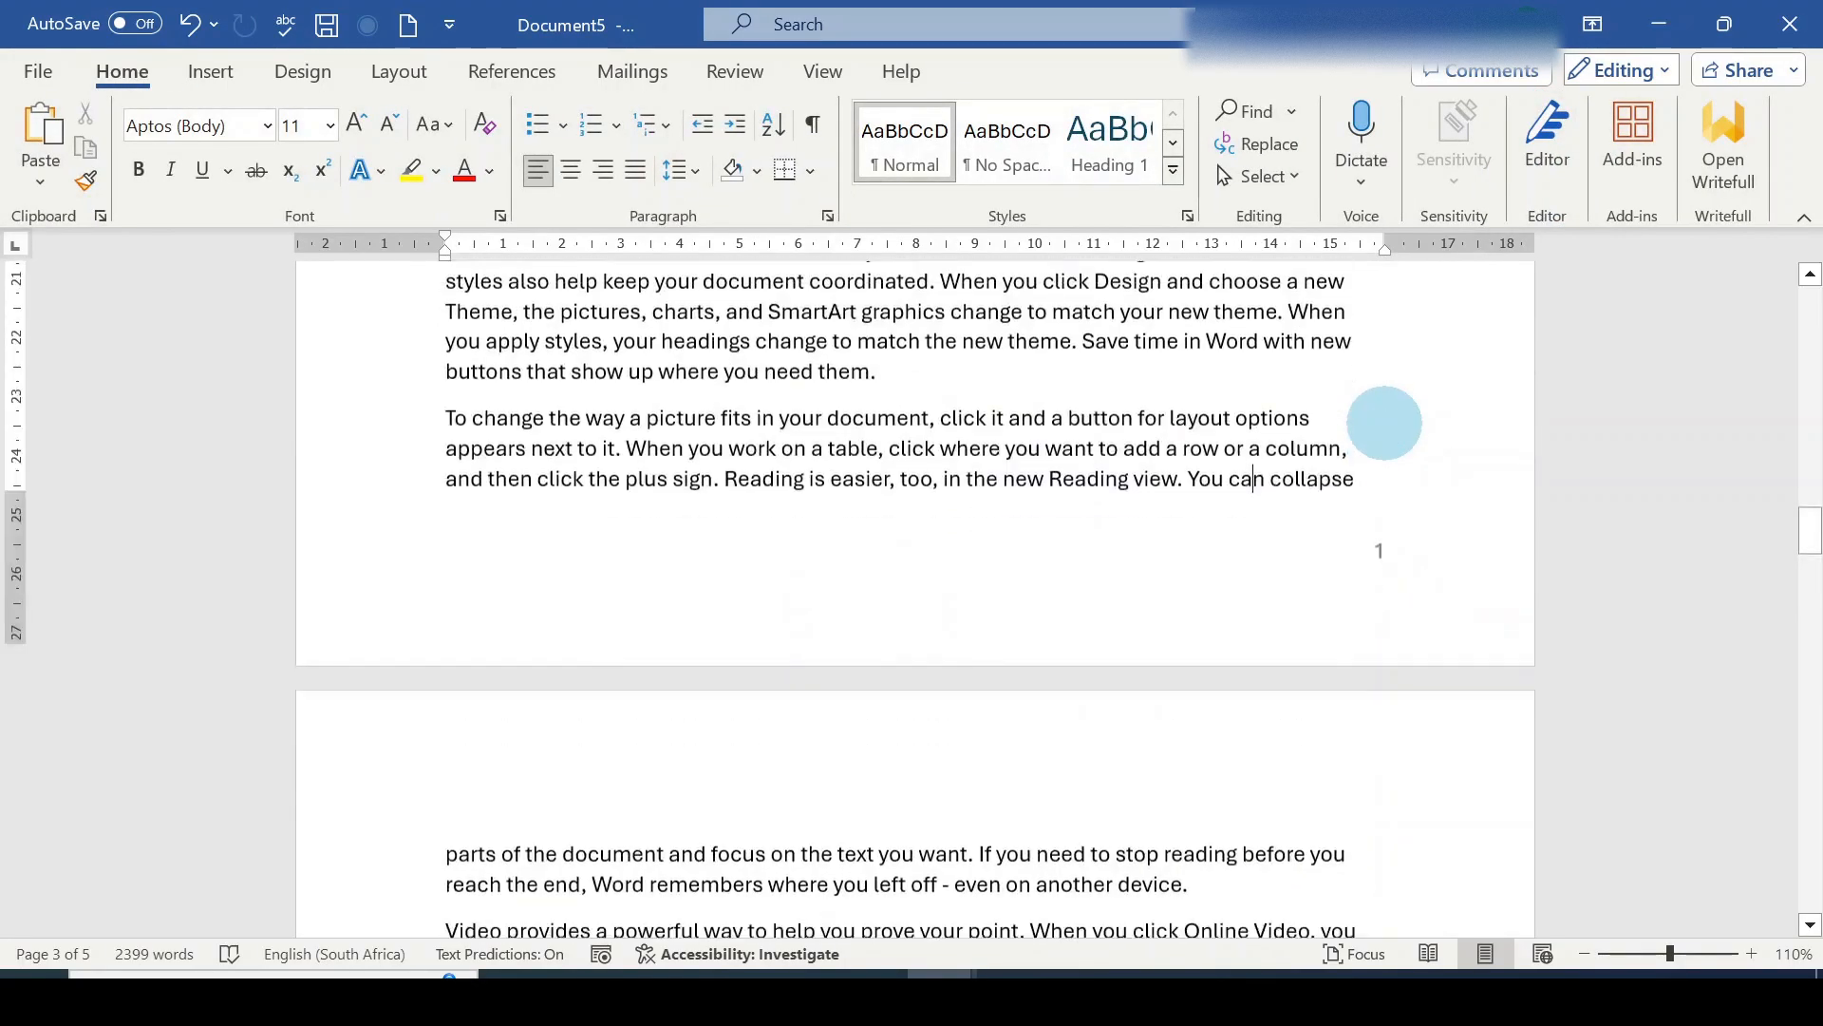
{"action": "scroll", "coordinate": [1385, 424], "scroll_direction": "down", "scroll_amount": 10}
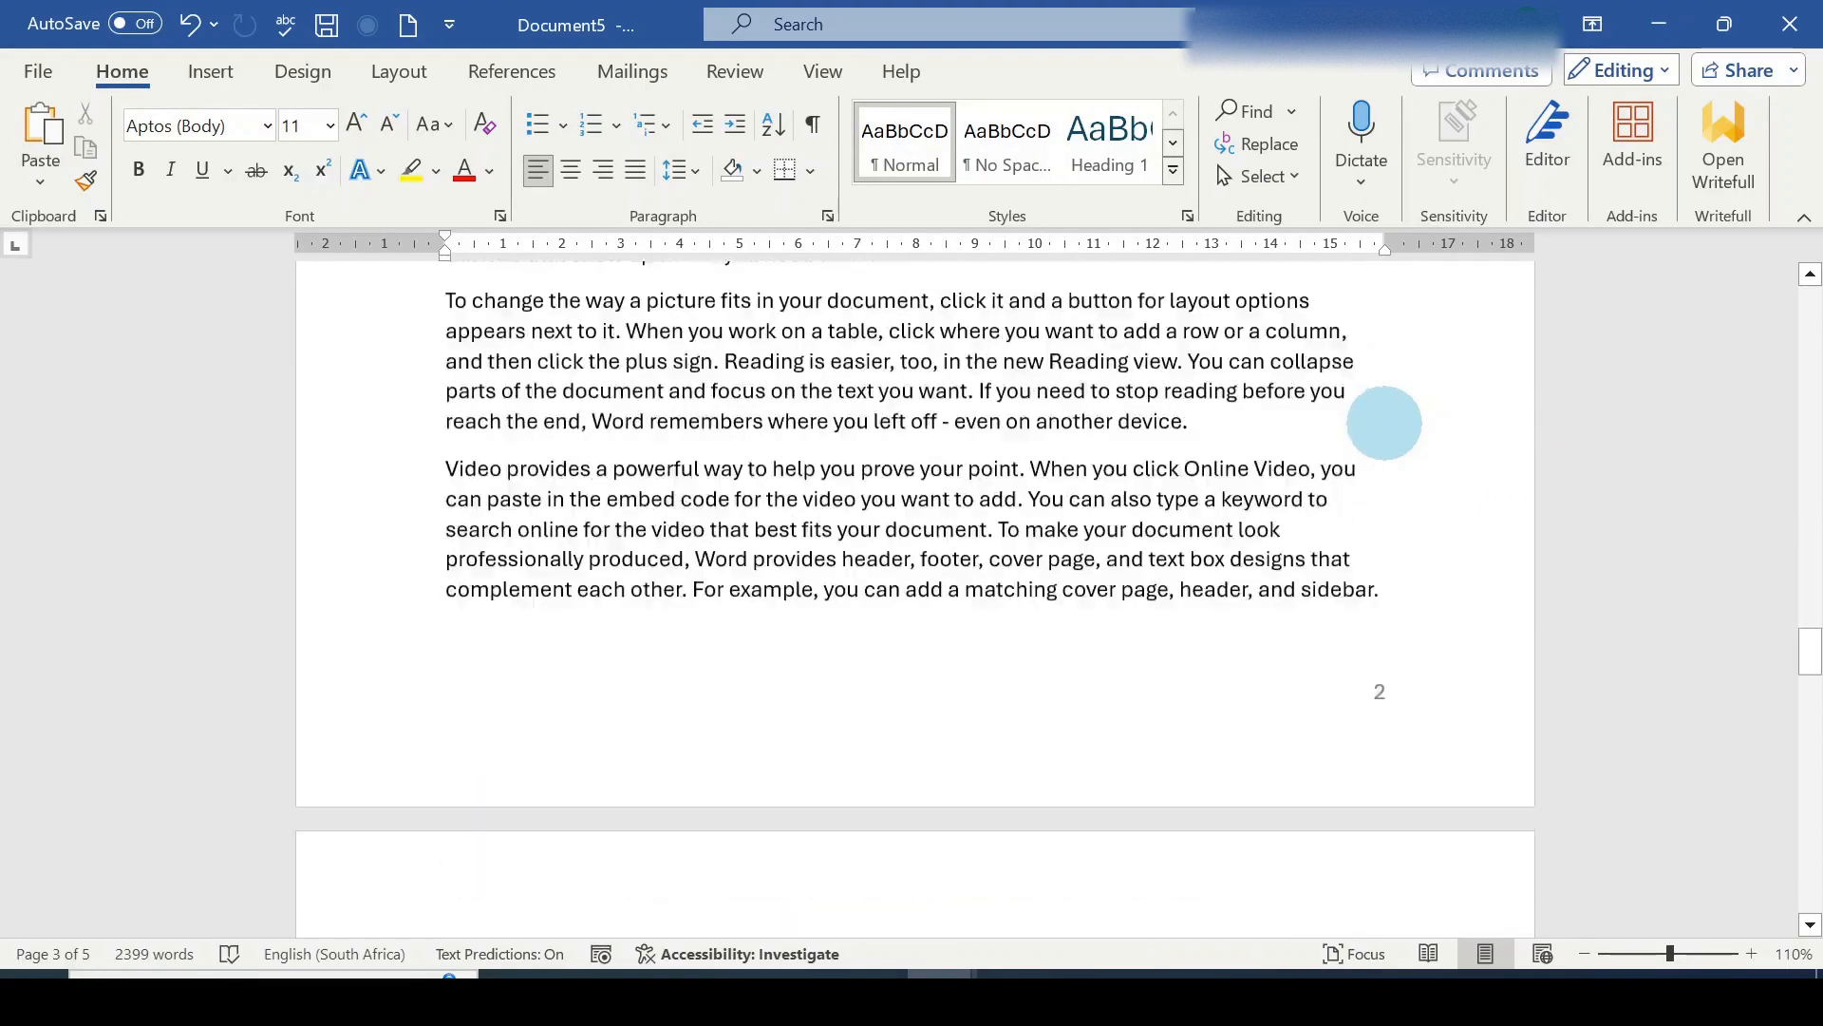
{"action": "scroll", "coordinate": [1384, 425], "scroll_direction": "down", "scroll_amount": 15}
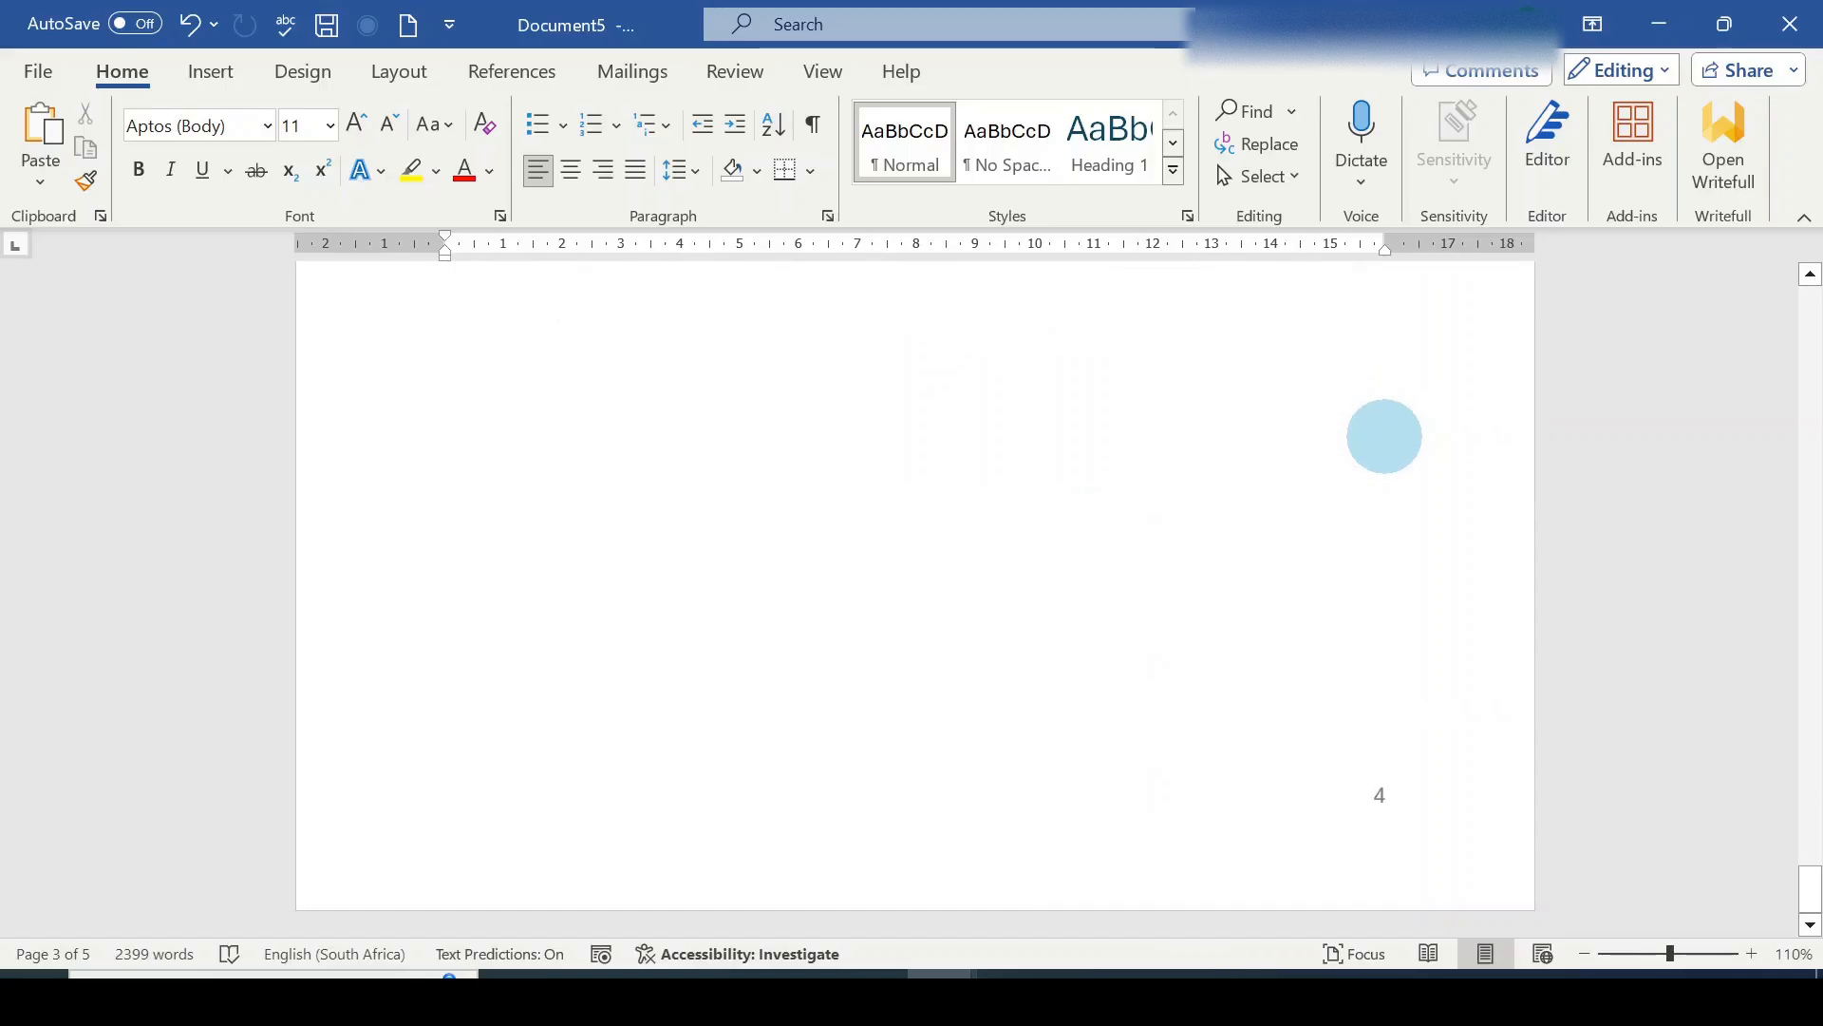
{"action": "scroll", "coordinate": [1362, 802], "scroll_direction": "down", "scroll_amount": 10}
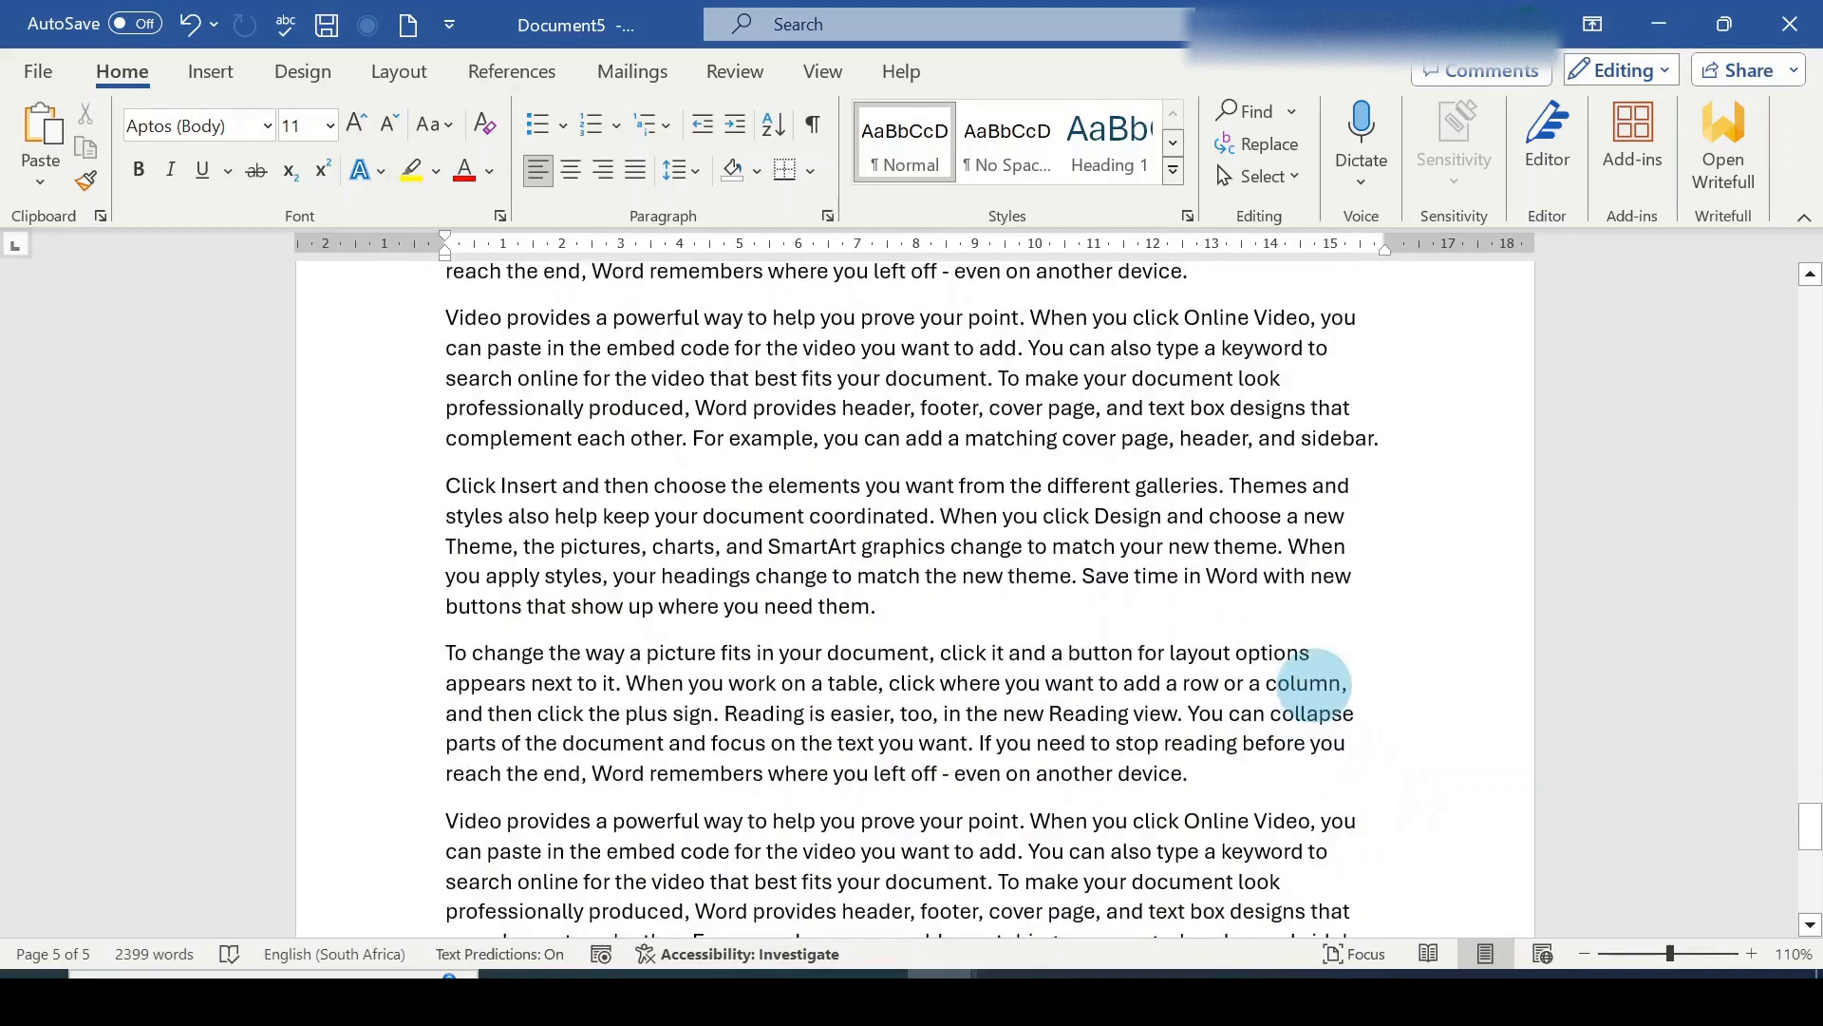